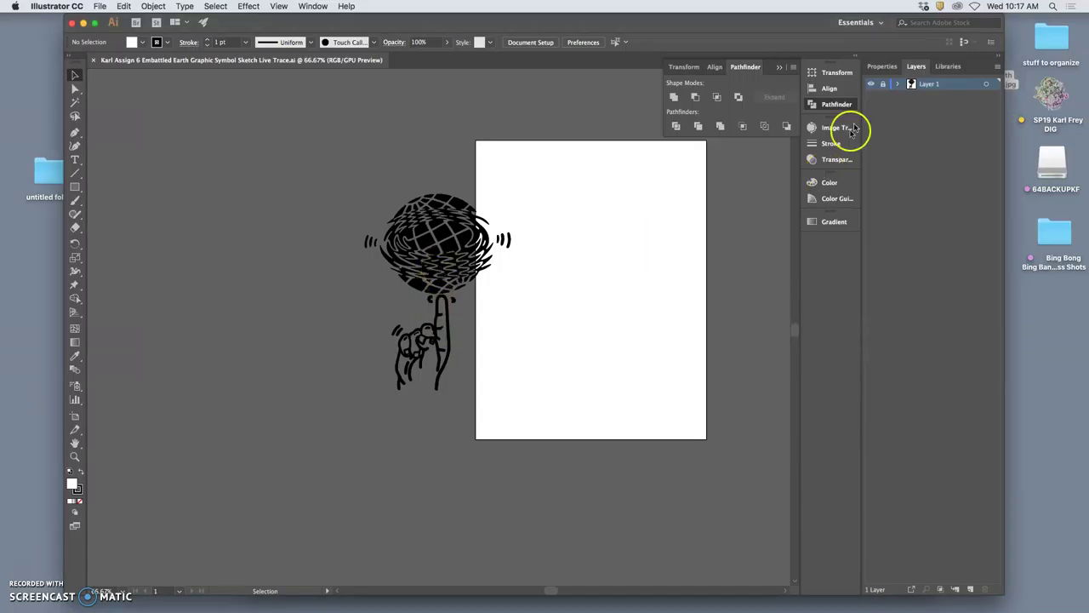
- Unlock Layer 1 and expand its group to list the individual traced paths
click(901, 84)
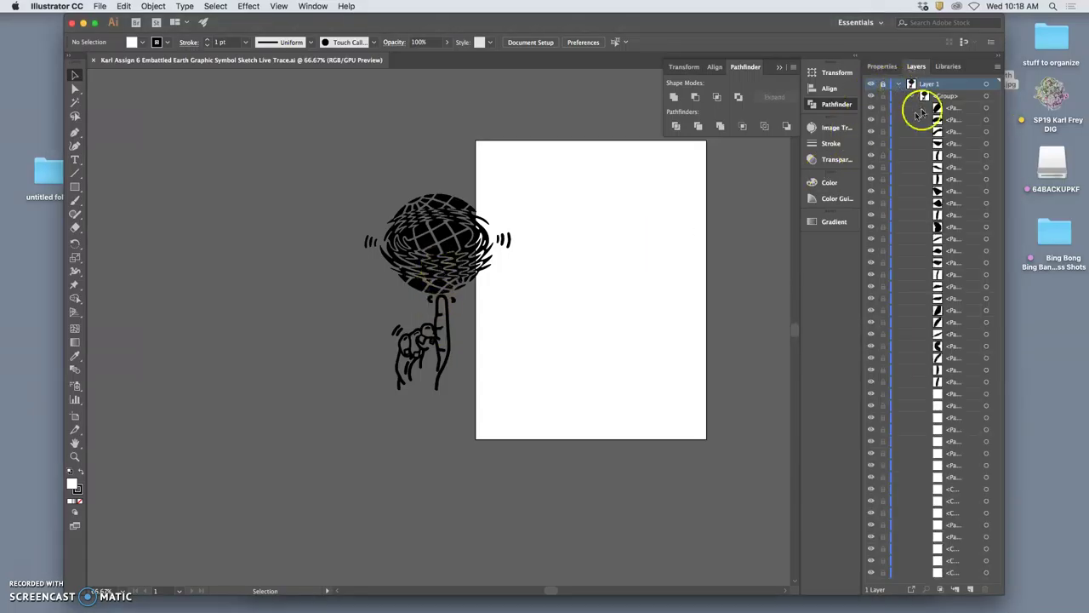
click(913, 97)
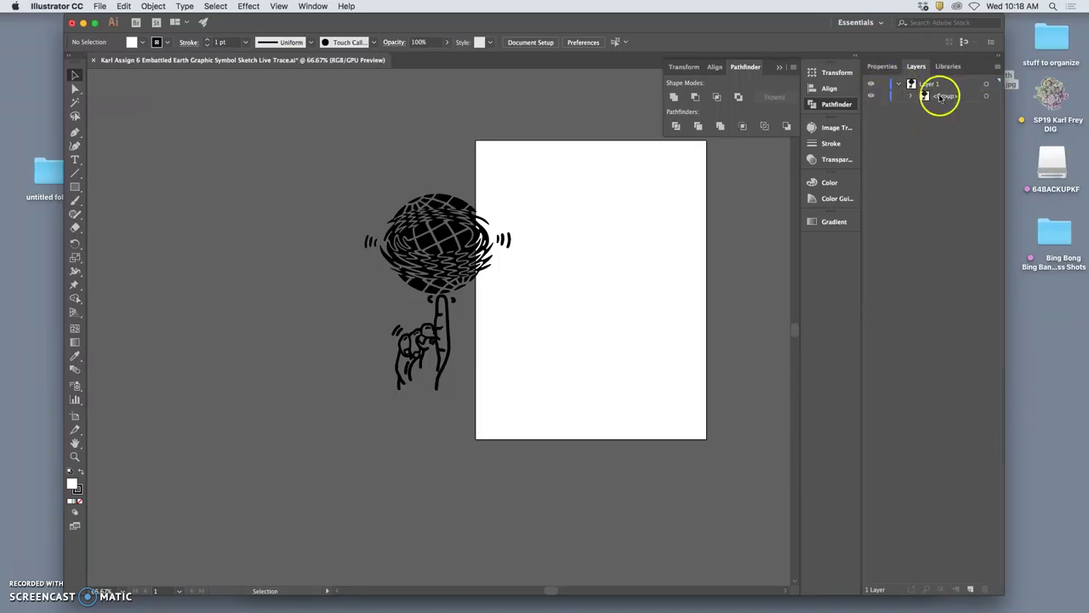
click(910, 96)
- Select one of the traced paths from the layer list and locate it in the globe artwork
key(super+=)
key(super+=)
key(super+=)
key(super+=)
key(super+equal)
key(super+equal)
key(super+equal)
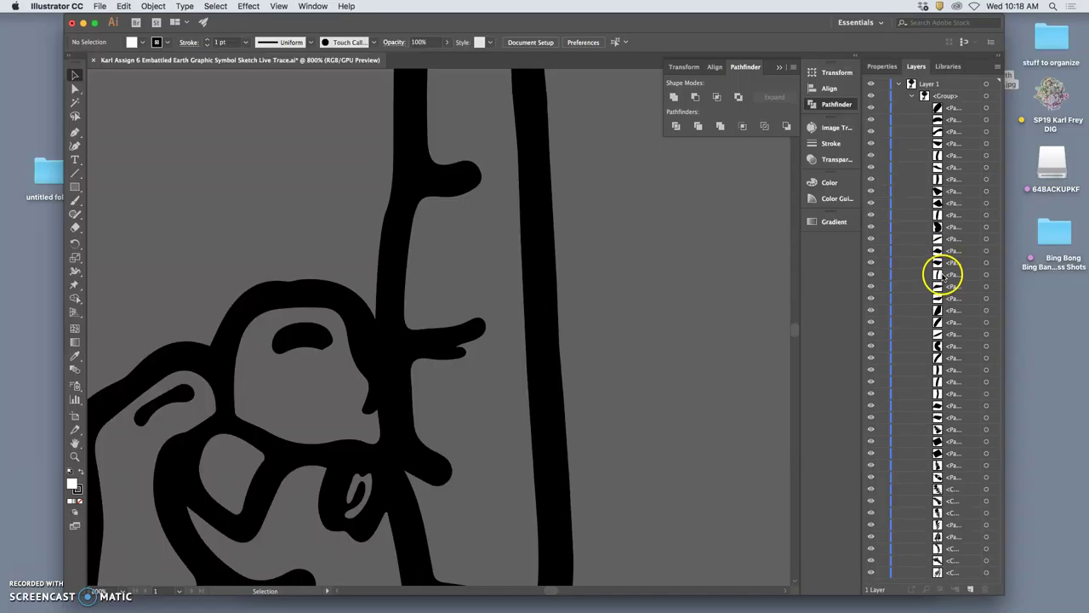
click(986, 466)
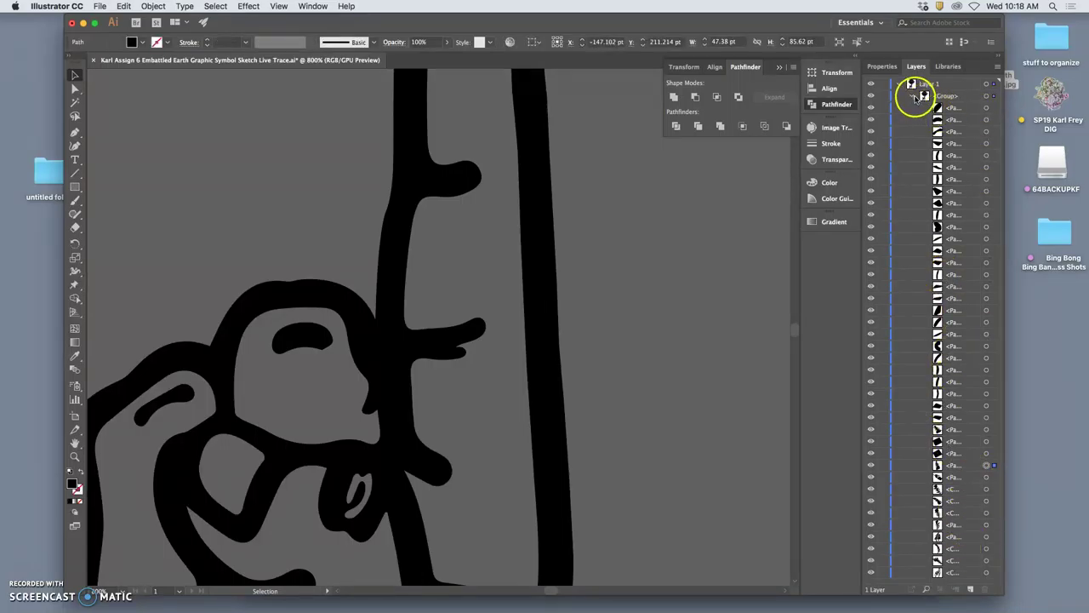
key(super+minus)
key(super+minus)
key(super+minus)
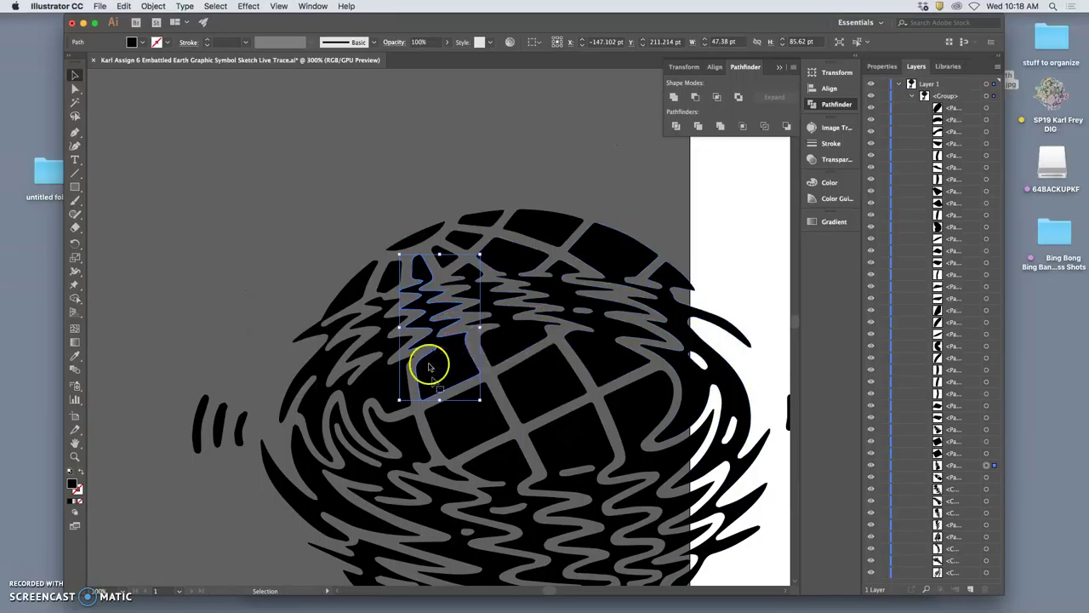
- Clear the selection and select the diamond-shaped cell at the globe's centre with the Direct Selection tool for a close-up look
click(75, 89)
click(379, 158)
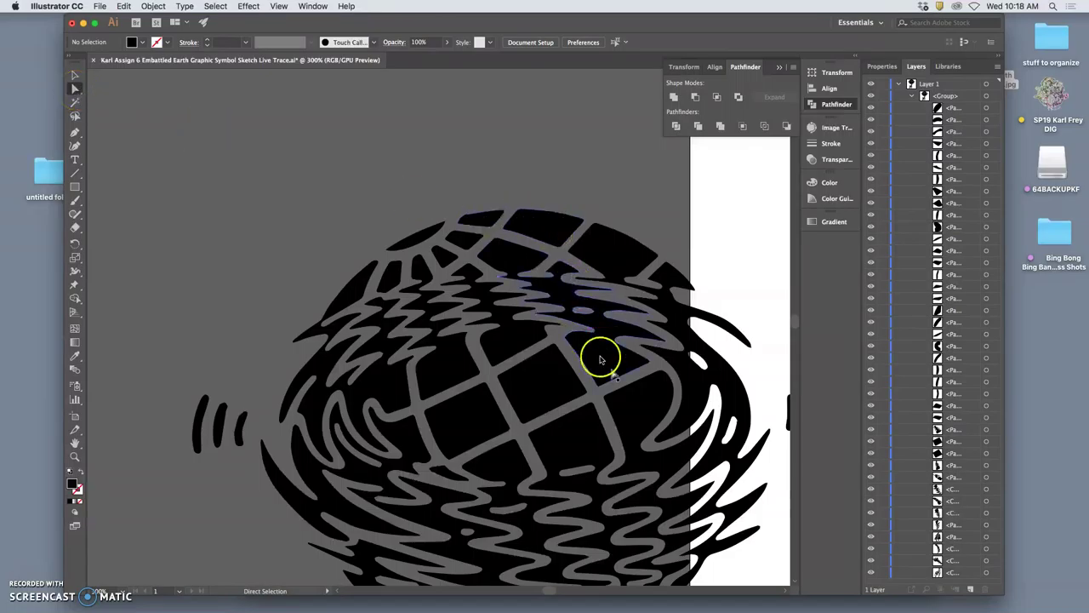
click(559, 377)
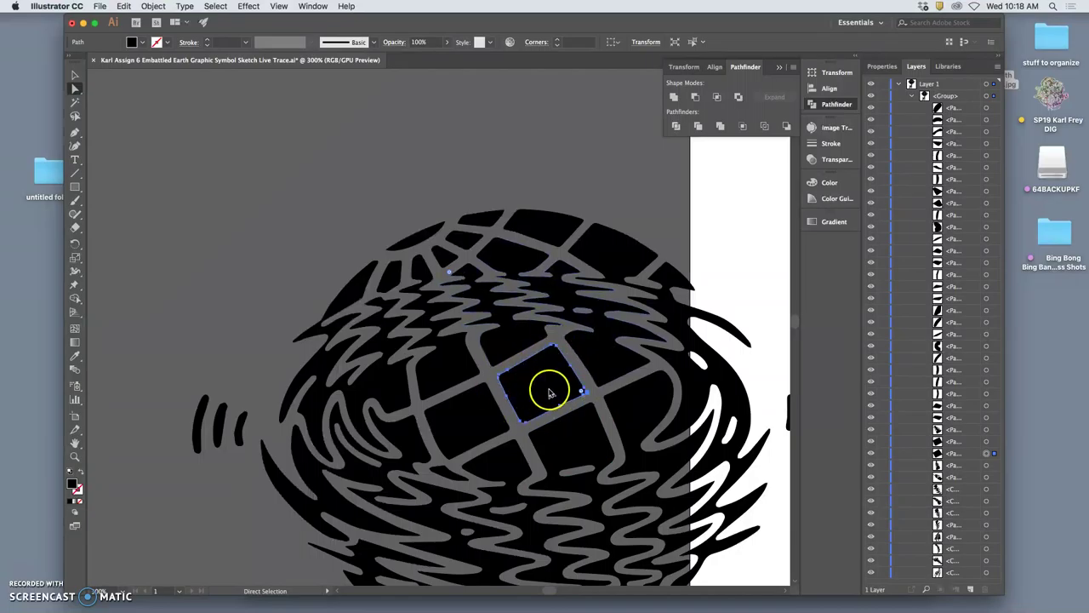
key(v)
key(super+equal)
key(super+equal)
key(super+equal)
key(super+equal)
key(a)
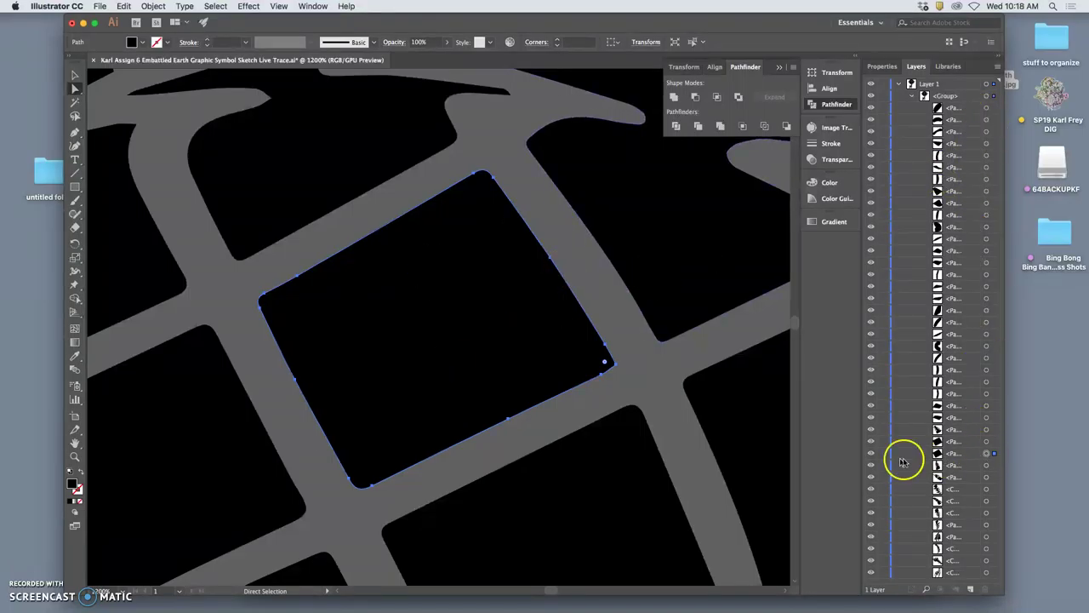
- Hide and show the central diamond path to identify it in the layer list, and reselect it there
click(869, 454)
click(869, 453)
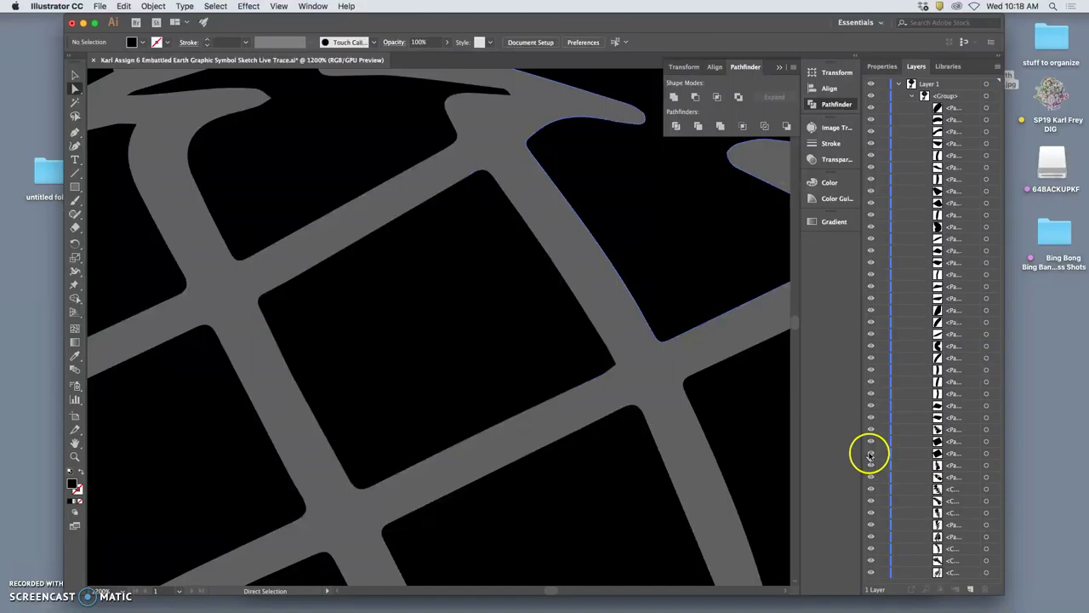
click(986, 455)
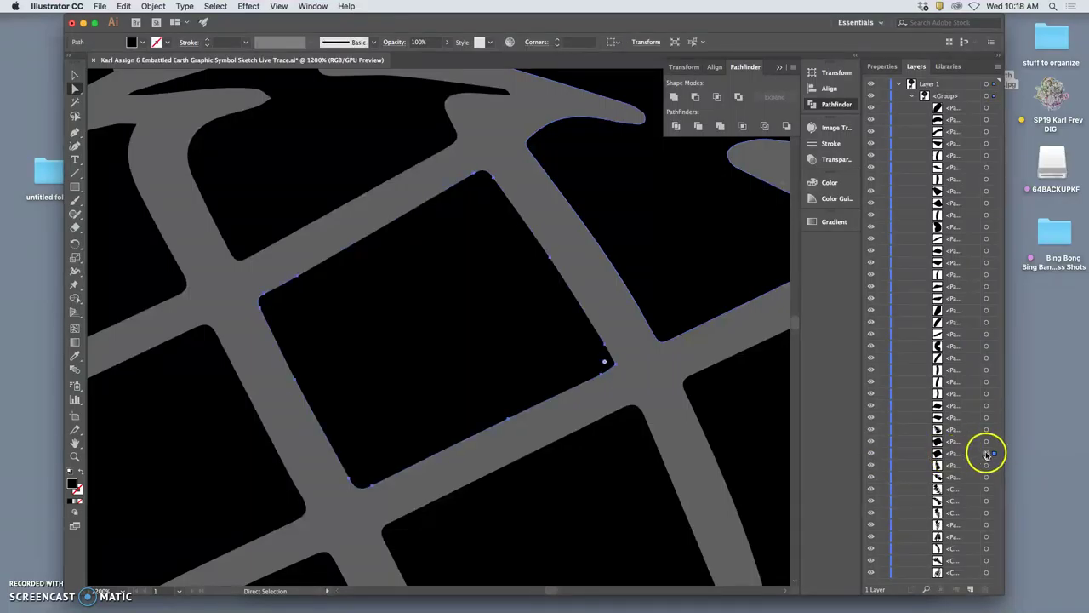
key(super+minus)
key(super+minus)
key(super+minus)
key(super+minus)
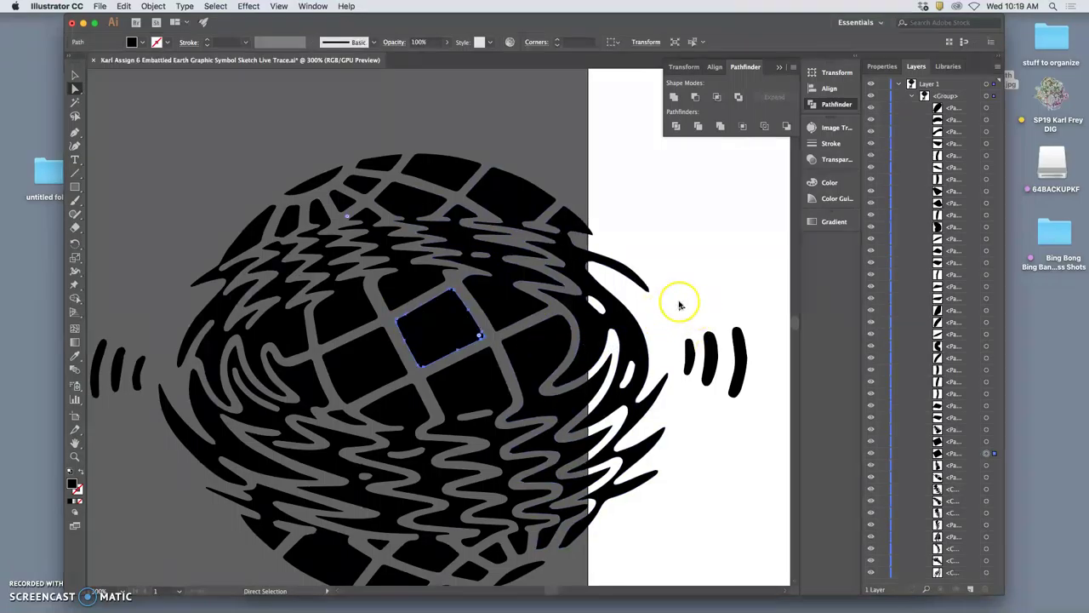
- Deselect the diamond cell and select the large wavy compound path in the globe's lower-left area
click(678, 313)
scroll(499, 319, down, 6)
scroll(499, 319, left, 5)
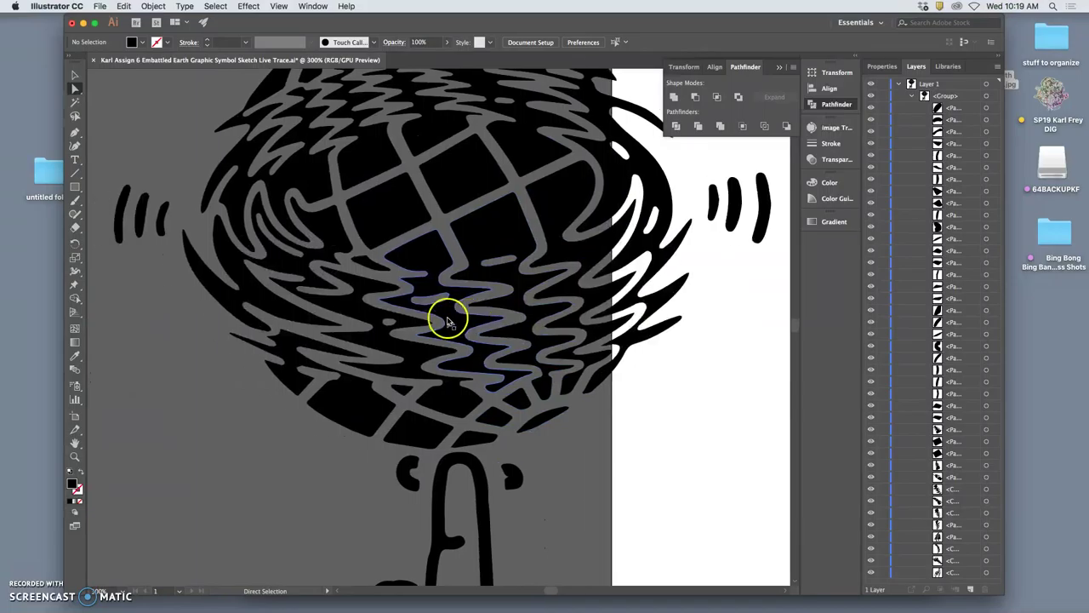
key(super+plus)
key(super+plus)
key(super+plus)
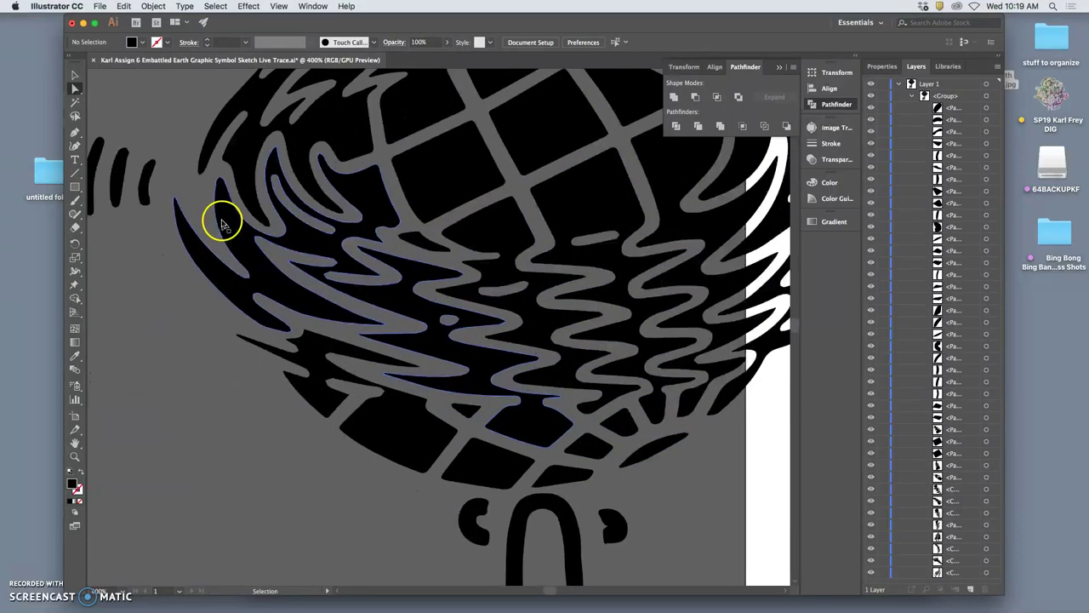
key(super+plus)
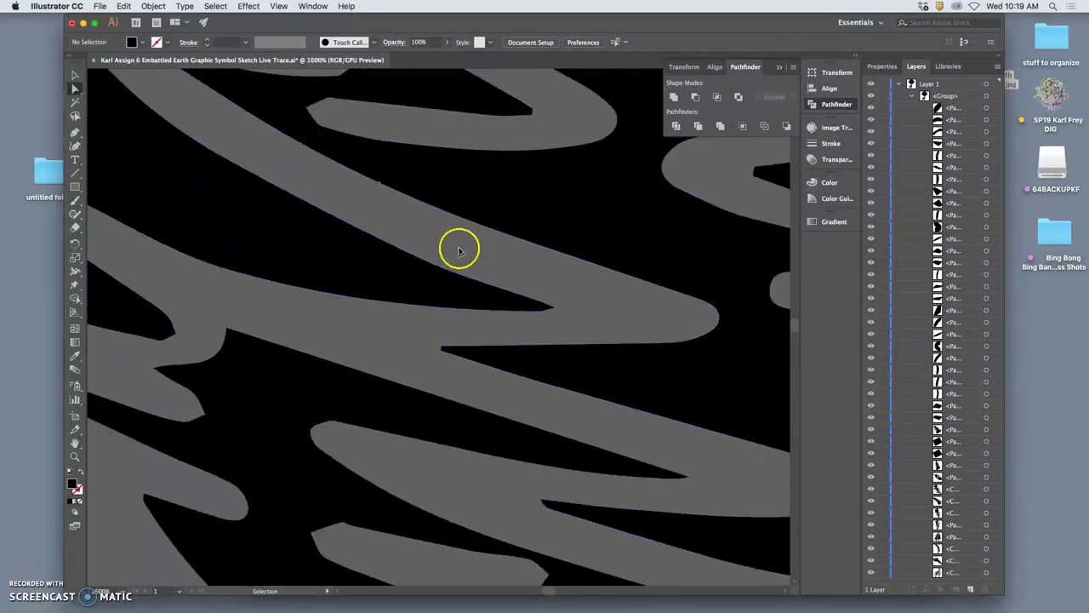
click(352, 114)
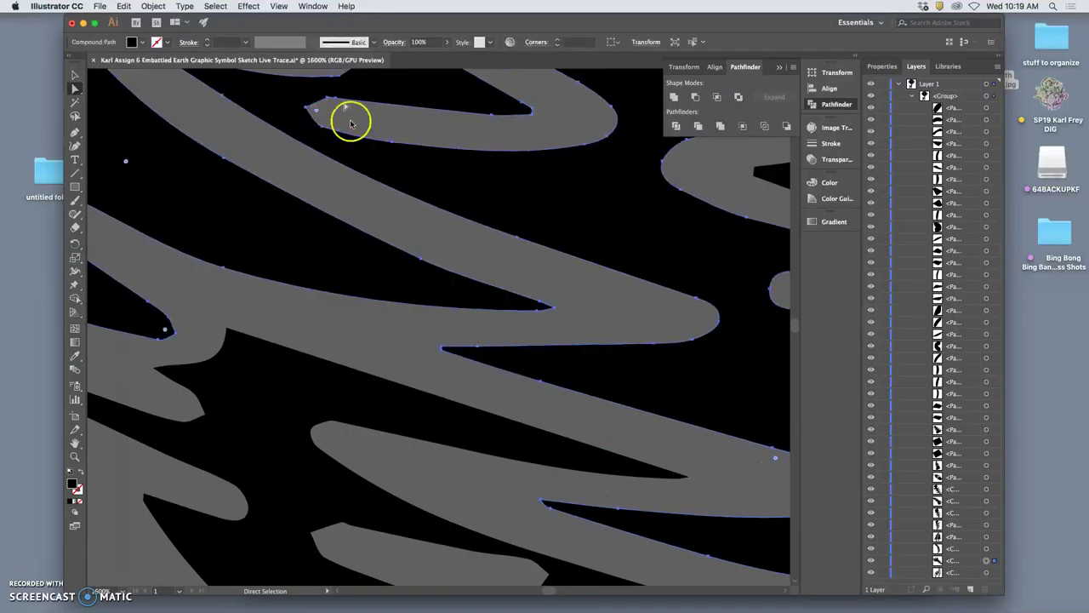
- With the Pencil tool, reselect the wavy compound path and redraw the angular end of its grey gap as a rounded tip
click(77, 214)
click(127, 227)
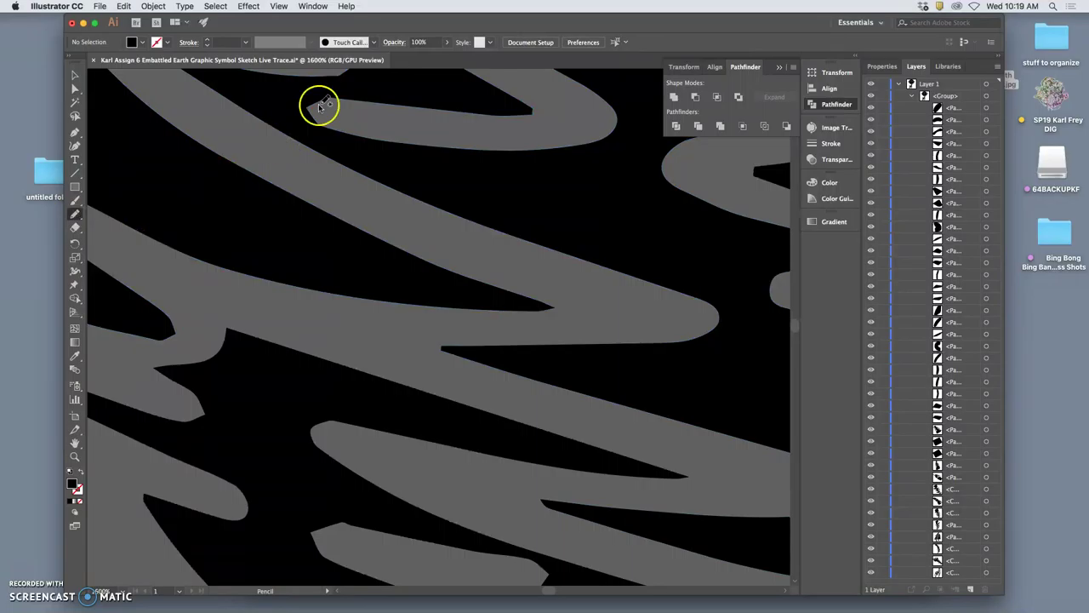
key(super)
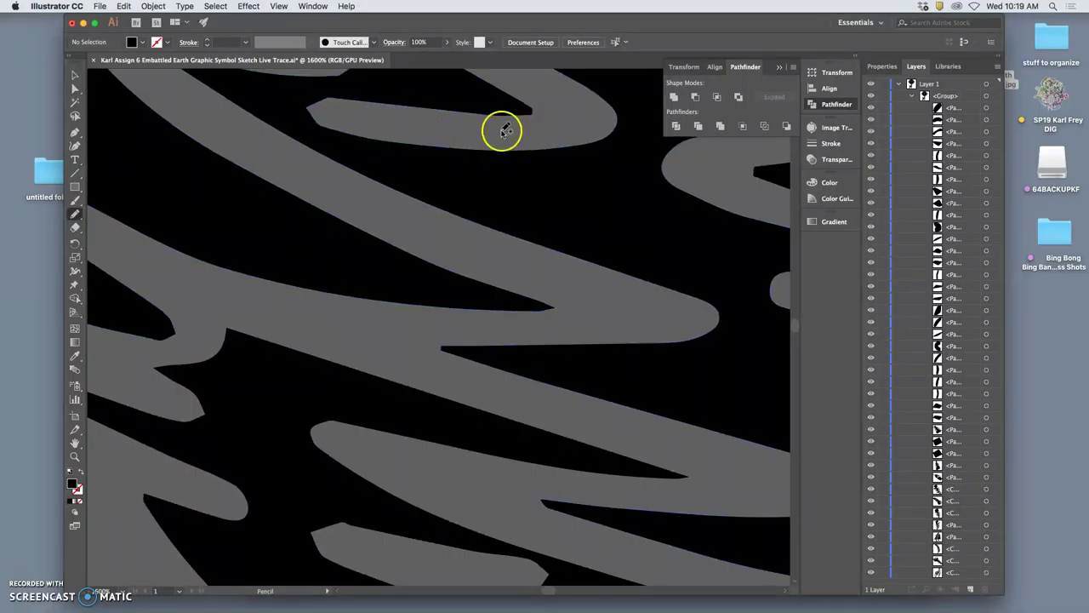
super+click(447, 102)
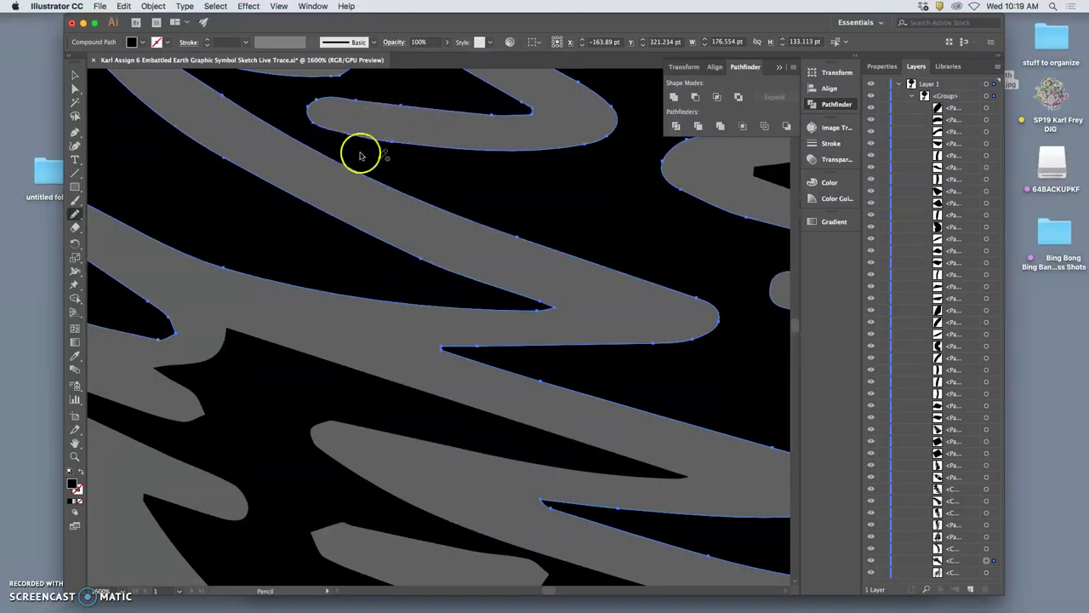
- Redraw the grey gap's upper edge with the Pencil tool into a pointed tip, undoing the last misdrawn stroke
scroll(422, 129, up, 2)
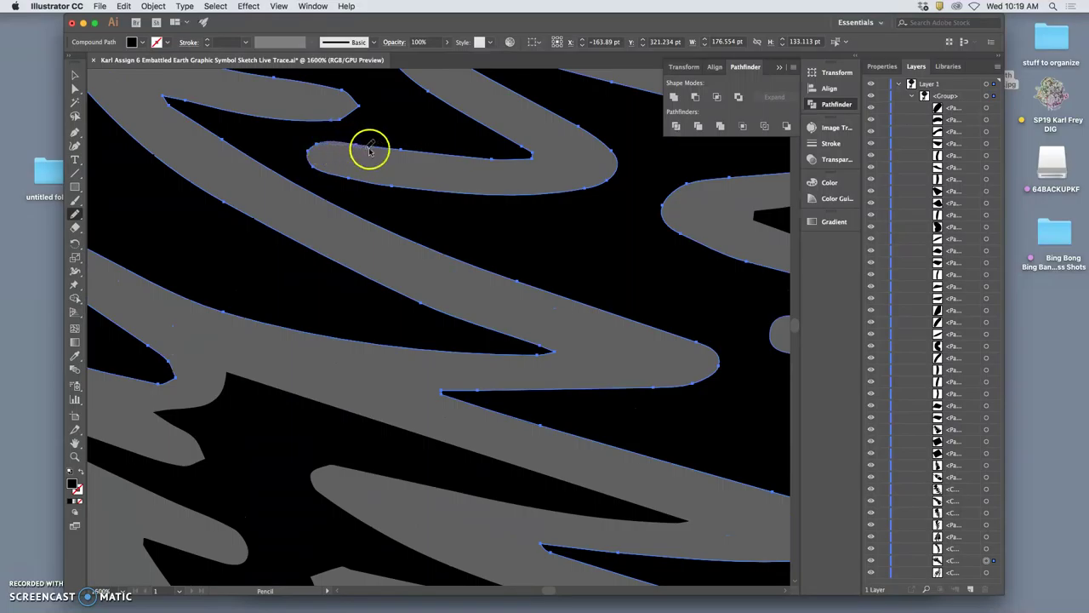
drag(370, 152, 505, 160)
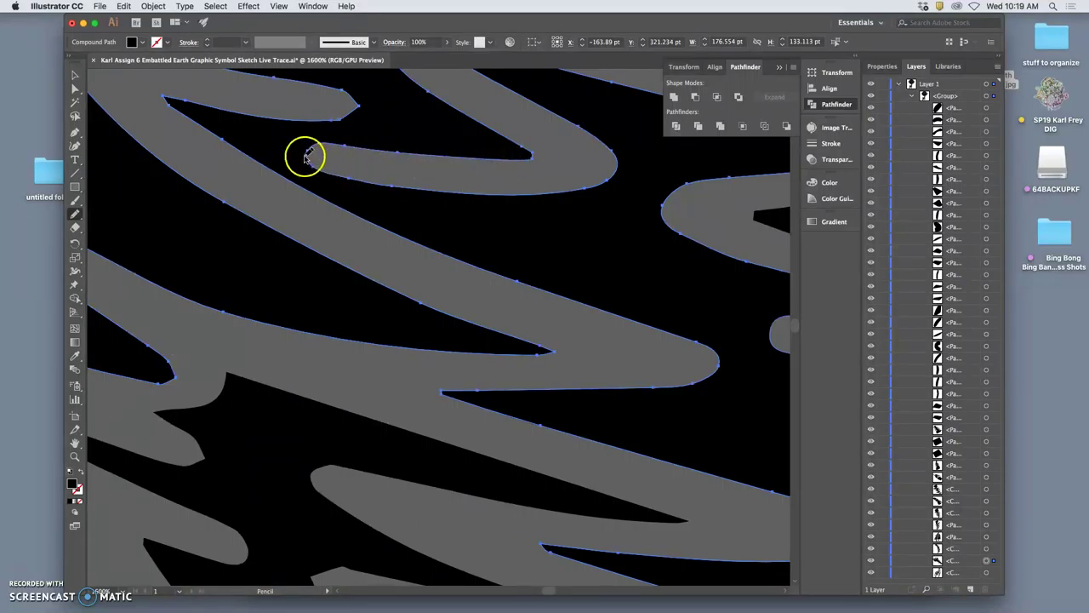
drag(354, 160, 530, 158)
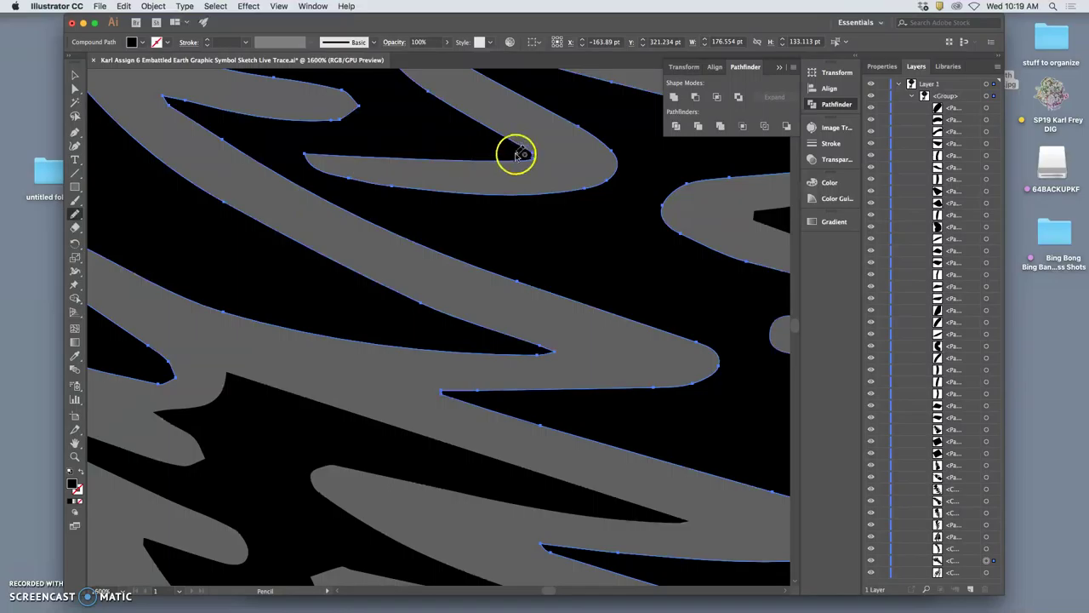
mouse_move(525, 160)
mouse_down()
mouse_move(452, 165)
mouse_move(331, 147)
mouse_move(309, 155)
mouse_up()
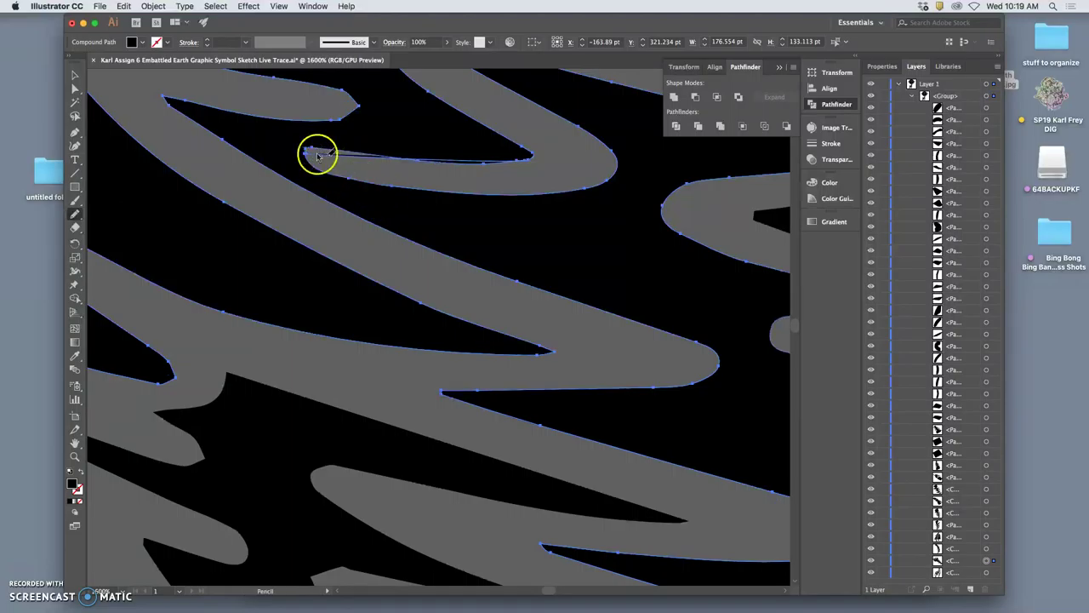
key(super+z)
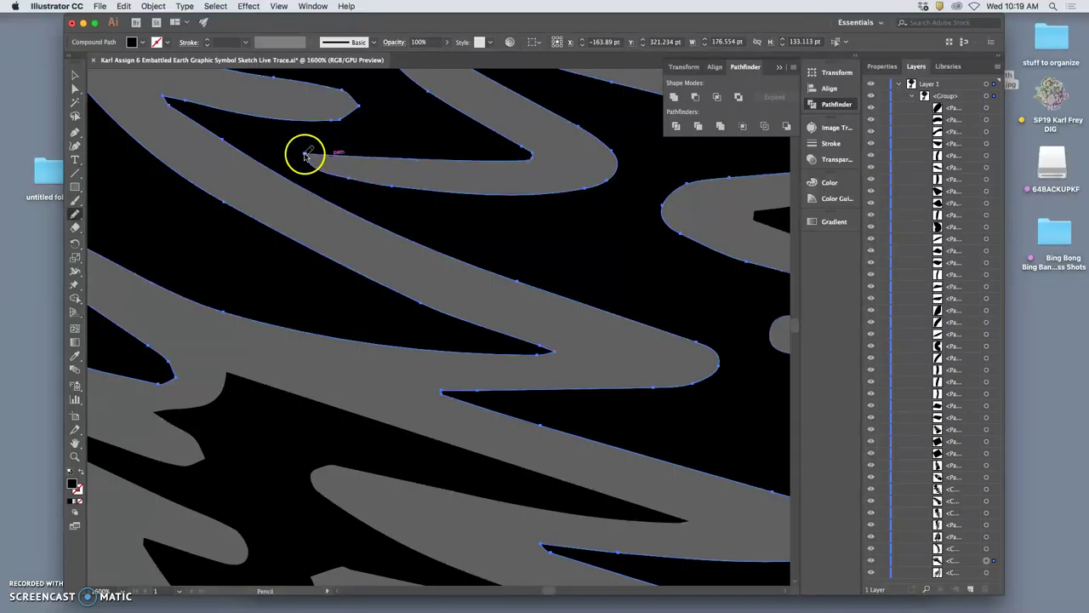
- Redraw the upper and lower edges of the same grey gap as smooth curves tapering to a thin point
drag(392, 154, 533, 154)
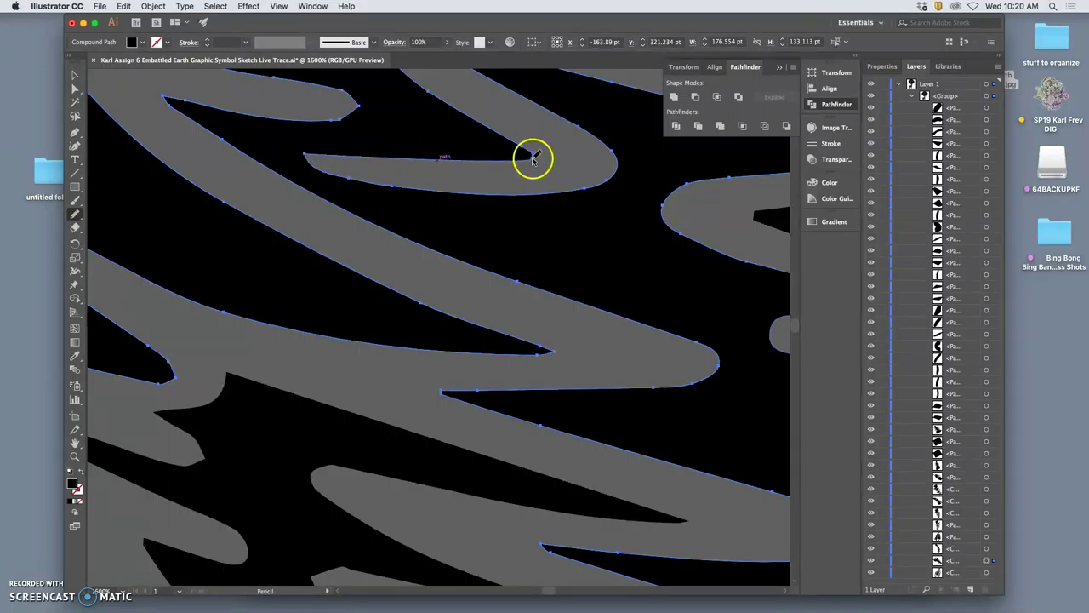
mouse_move(522, 161)
mouse_down()
mouse_move(477, 172)
mouse_move(298, 146)
mouse_move(309, 161)
mouse_up()
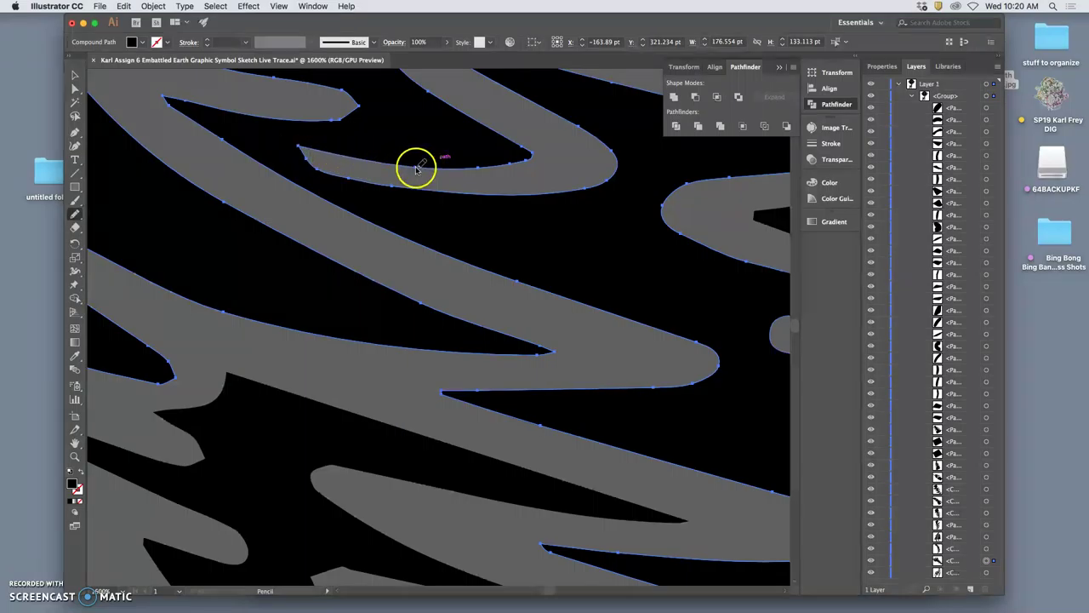
drag(317, 157, 406, 191)
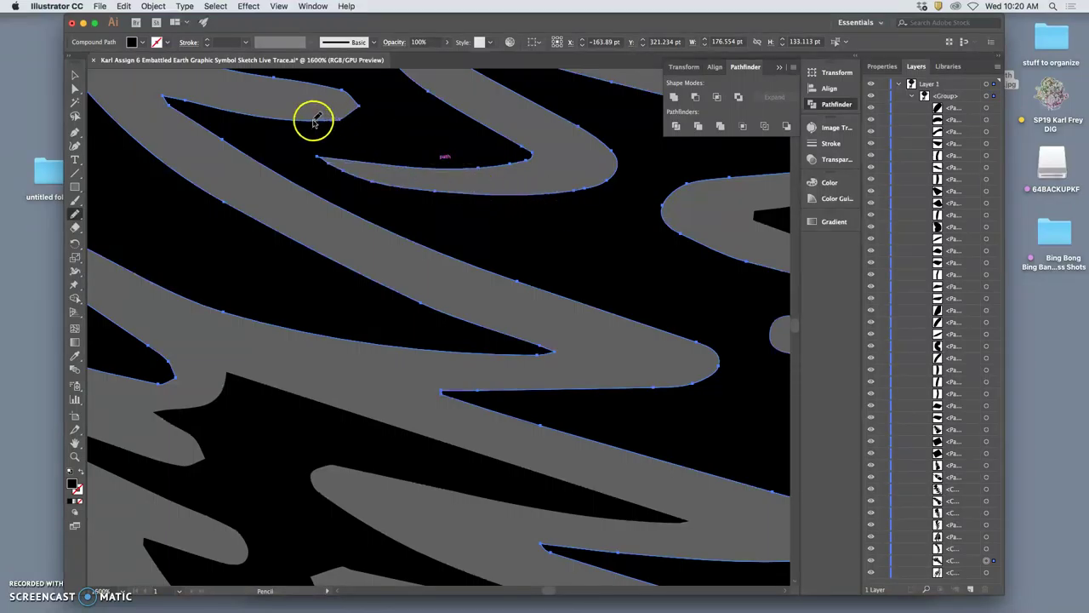
- Redraw the angular end of the grey gap just above as a slightly longer, smoothly rounded tip
mouse_move(313, 122)
mouse_down()
mouse_move(380, 114)
mouse_move(342, 88)
mouse_move(389, 113)
mouse_move(331, 87)
mouse_move(380, 117)
mouse_up()
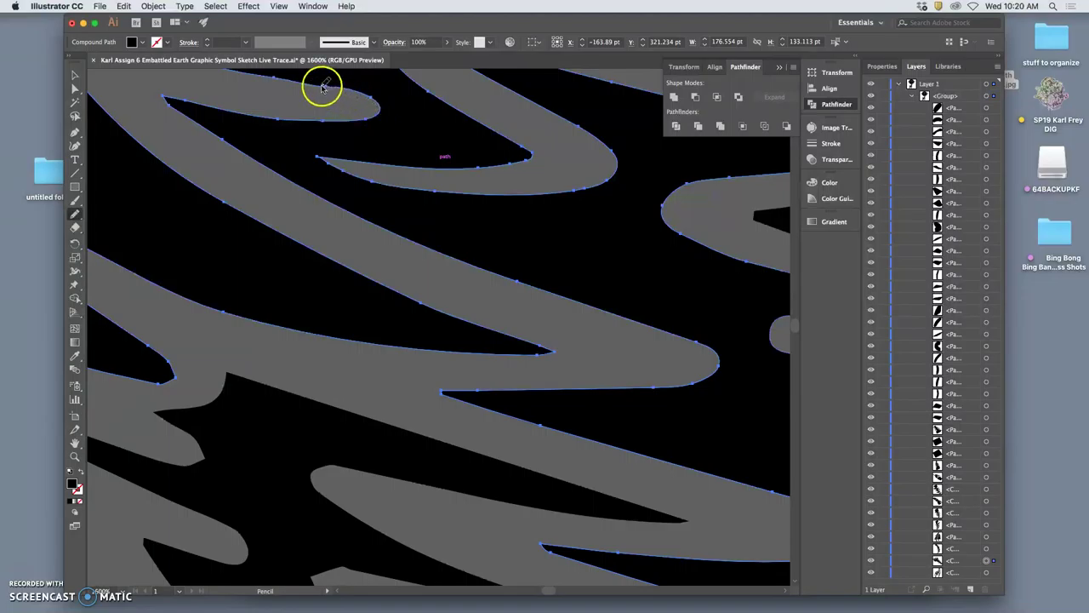
drag(324, 86, 379, 112)
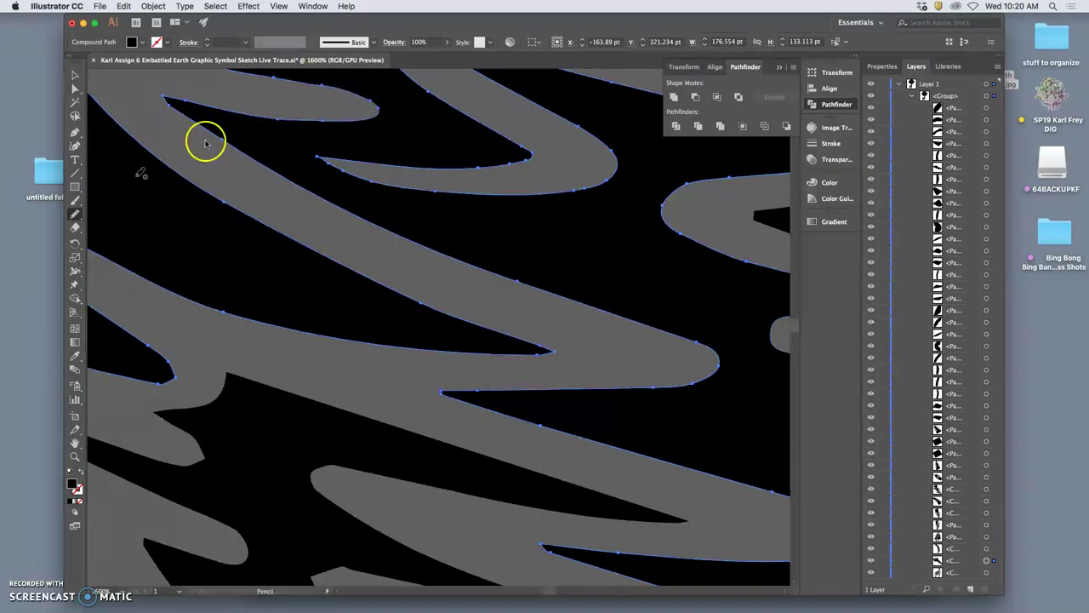
- Check and accept the Pencil Tool options, and redraw the angular end of the black lobe at the globe's lower-left edge as a smooth round tip
double_click(75, 216)
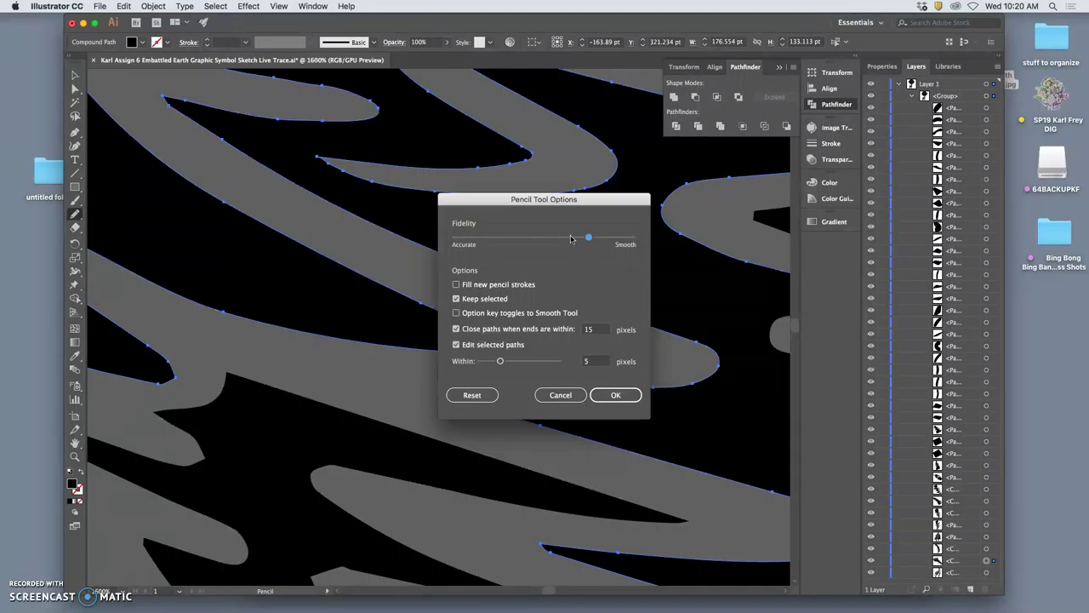
click(615, 395)
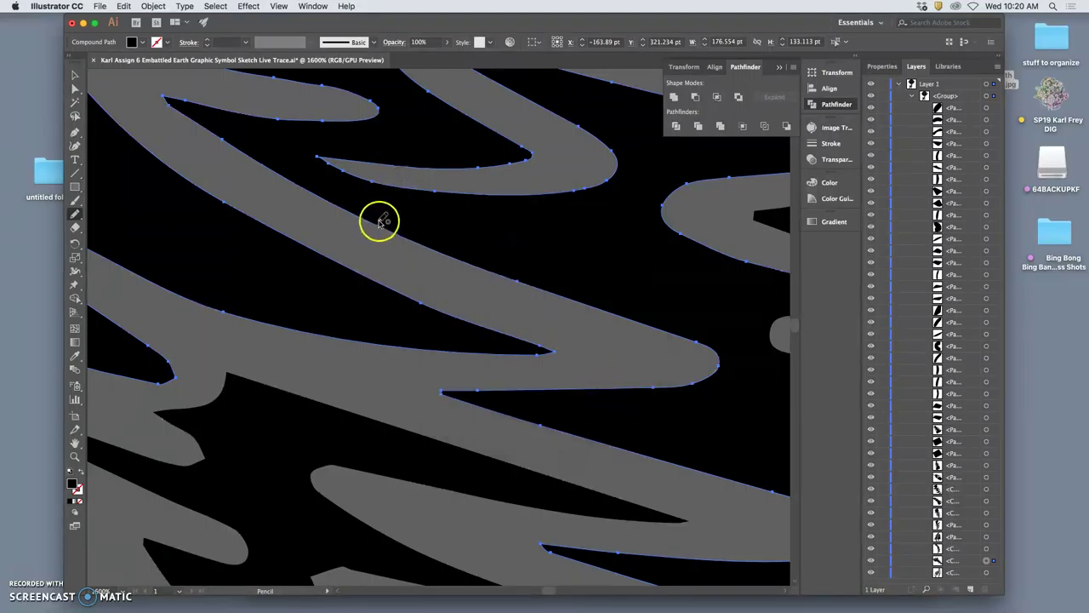
scroll(379, 221, left, 5)
scroll(380, 219, left, 2)
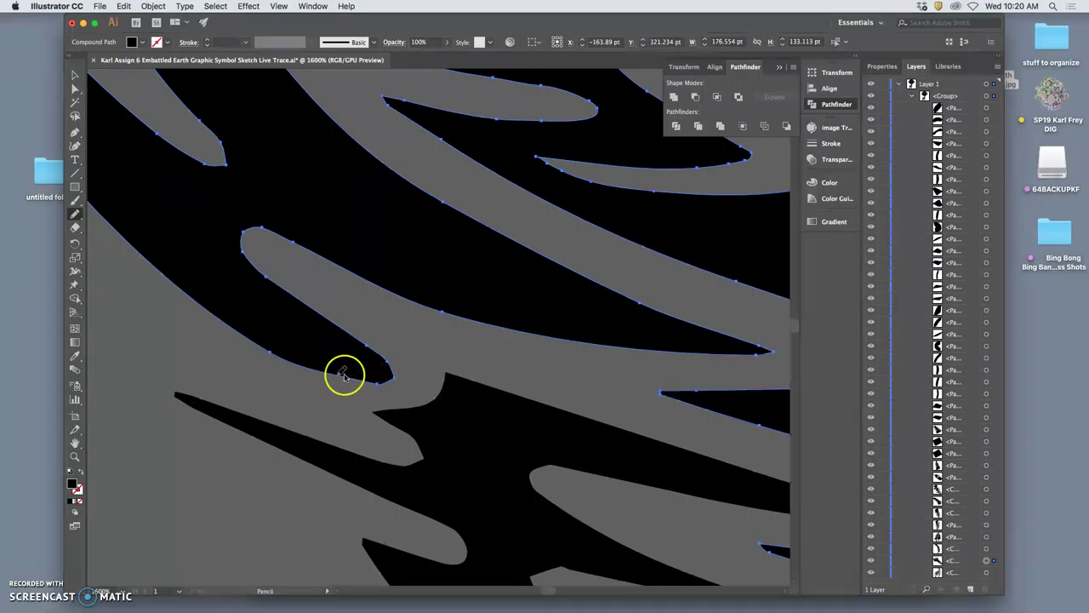
key(a)
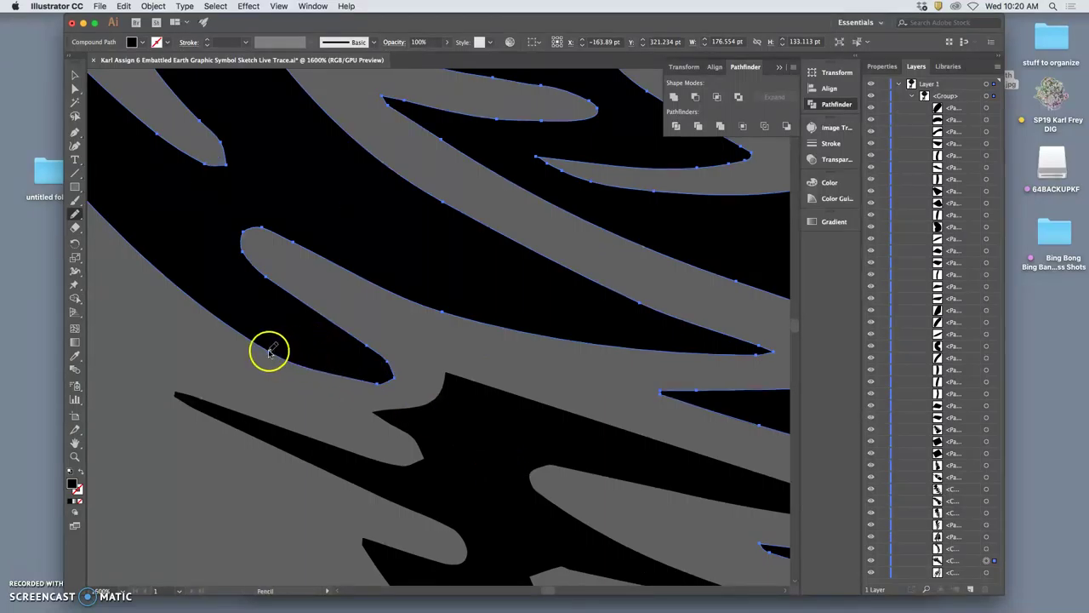
key(n)
mouse_move(318, 377)
mouse_down()
mouse_move(377, 387)
mouse_move(392, 382)
mouse_move(383, 360)
mouse_move(394, 369)
mouse_up()
- Select the jagged black path below the lobe and use the Pencil tool to smooth its notch and round the ends of two grey gaps
key(a)
click(451, 423)
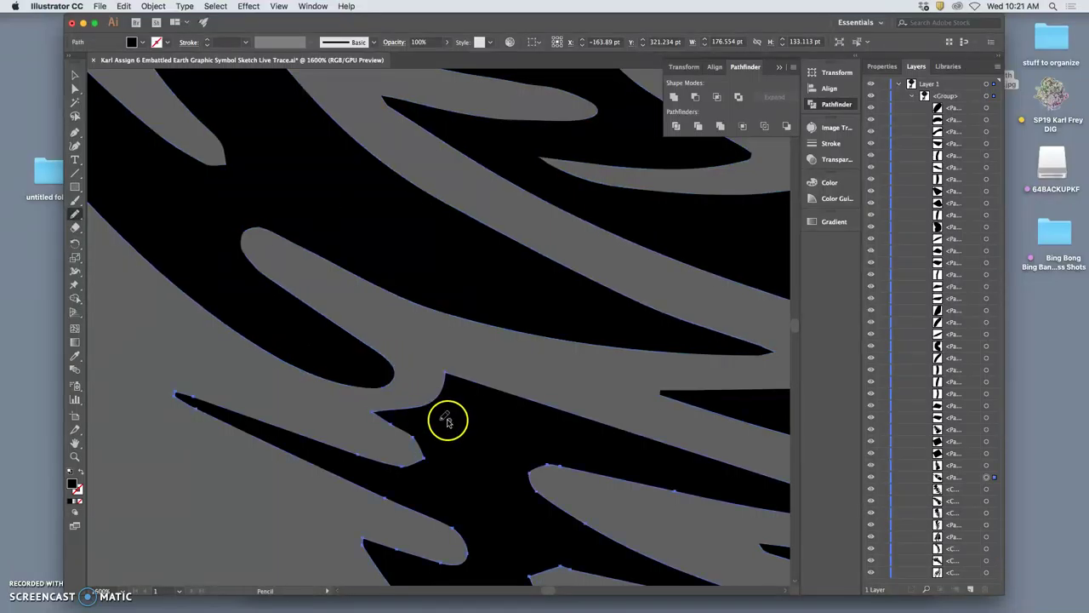
key(n)
mouse_move(373, 414)
mouse_down()
mouse_move(426, 446)
mouse_move(396, 456)
mouse_up()
scroll(491, 442, down, 2)
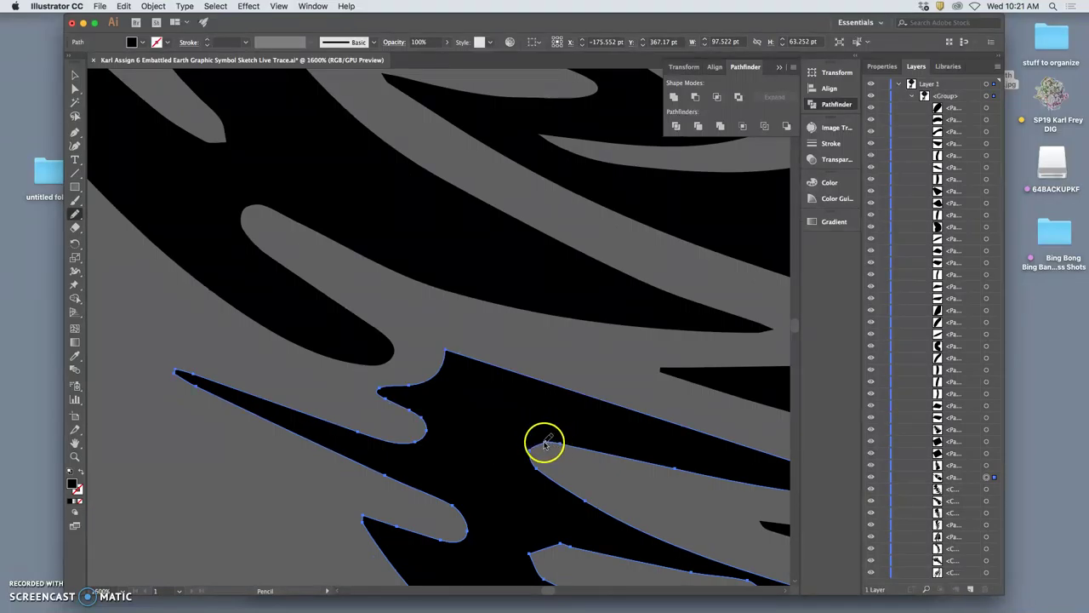
mouse_move(540, 445)
mouse_down()
mouse_move(530, 460)
mouse_move(551, 479)
mouse_up()
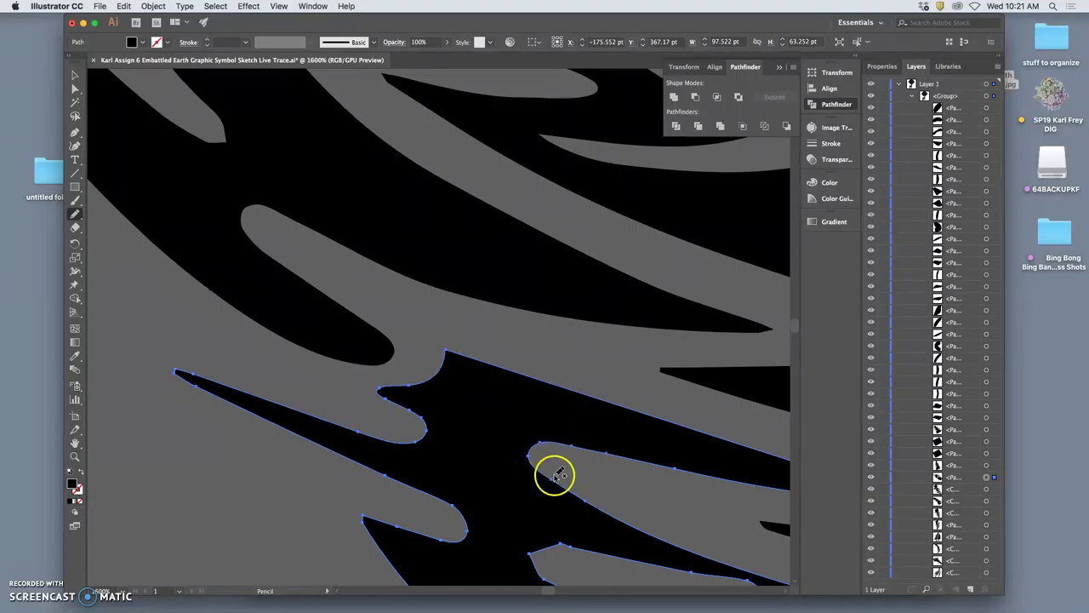
- Redraw both ends of the branching grey gap lower in the selected black path as smoother, rounded tips
scroll(548, 469, down, 10)
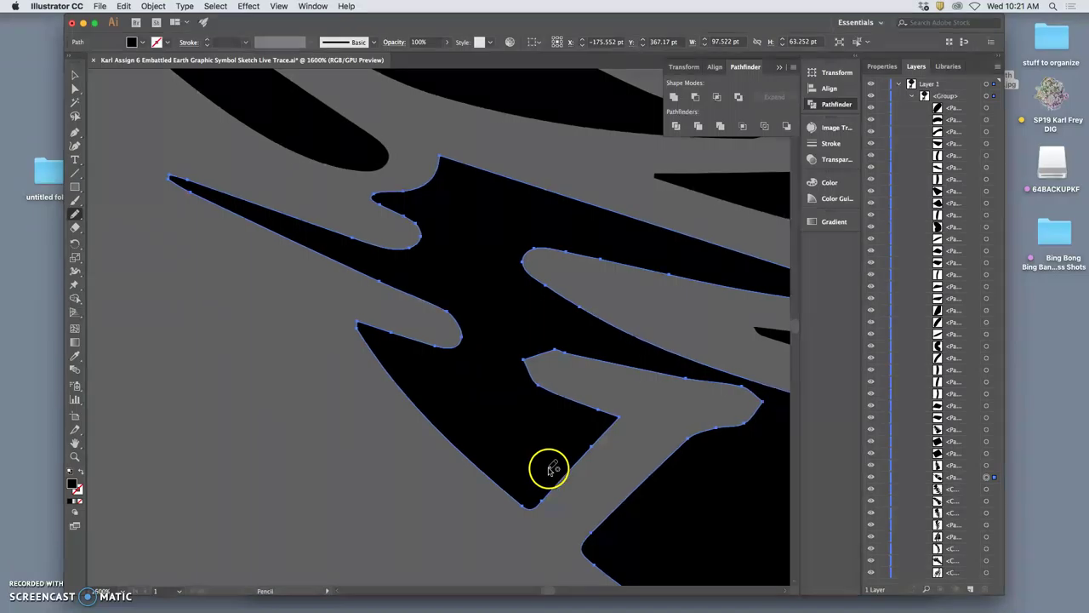
scroll(549, 468, right, 1)
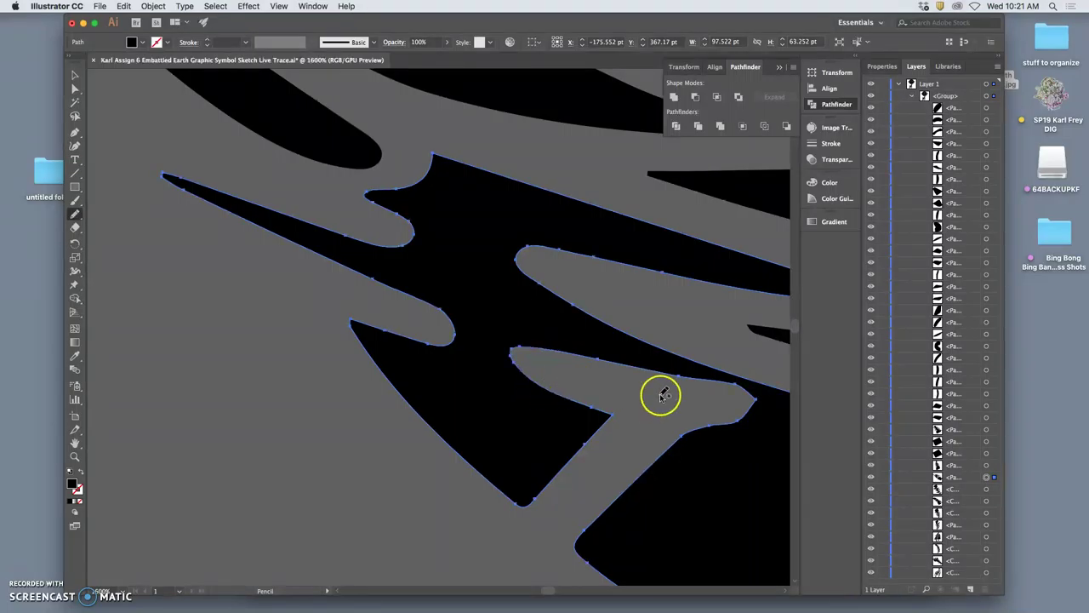
scroll(659, 392, right, 5)
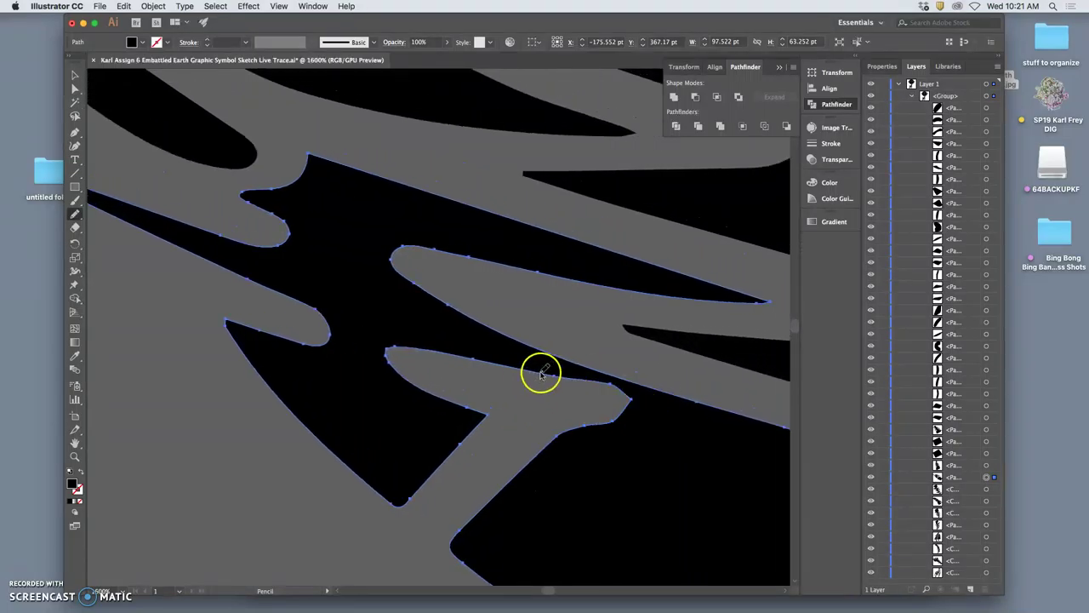
mouse_move(592, 387)
mouse_down()
mouse_move(635, 401)
mouse_move(608, 418)
mouse_up()
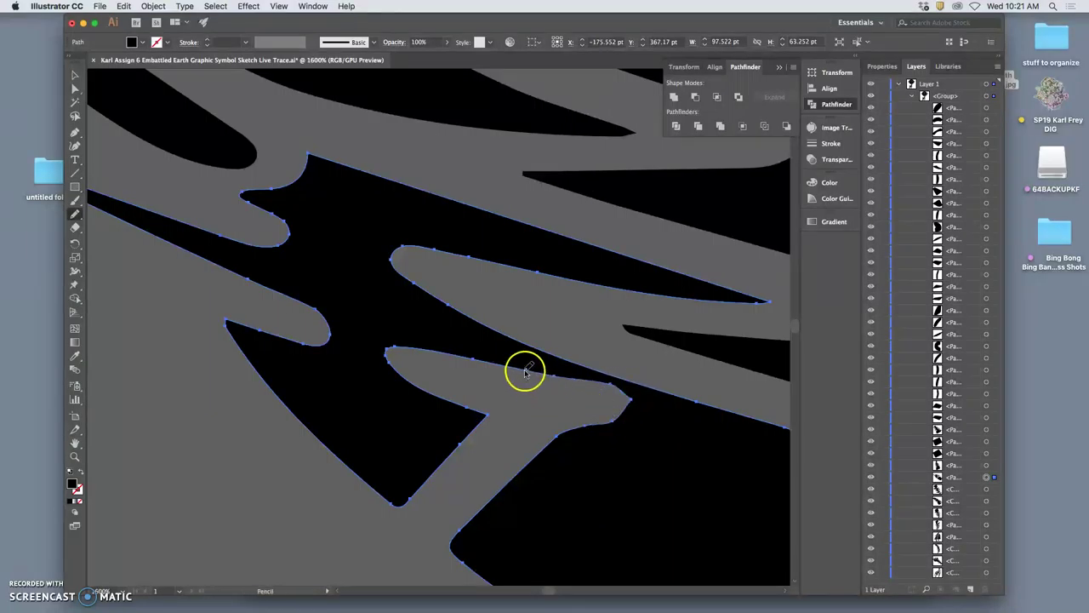
mouse_move(534, 370)
mouse_down()
mouse_move(638, 400)
mouse_move(603, 423)
mouse_up()
- Select the small black triangle inside the grey gap and smooth its angular pointed end and lower edge with the Pencil tool
scroll(538, 417, down, 10)
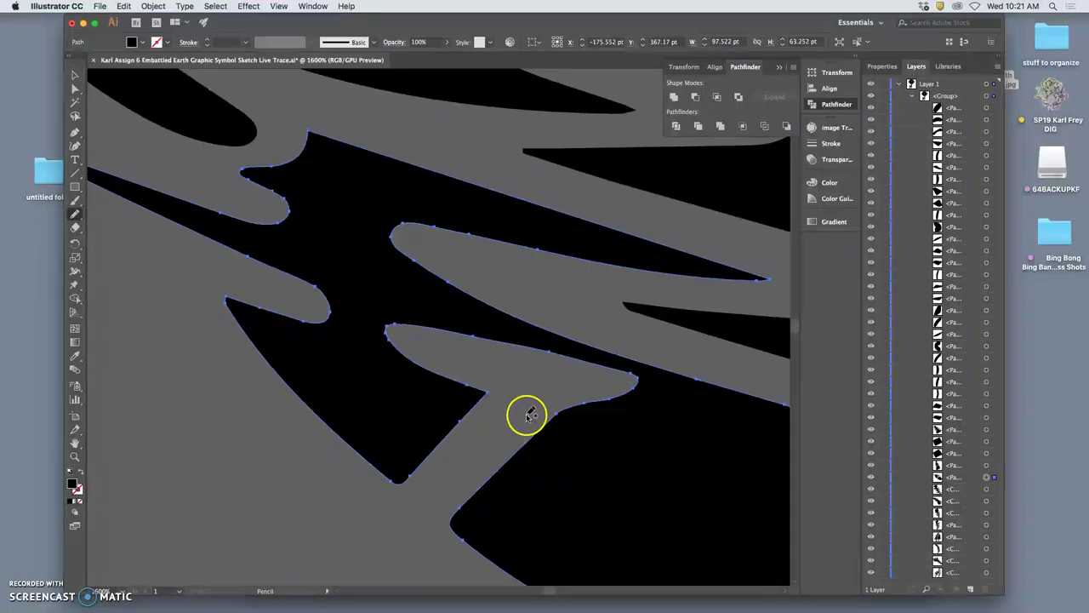
scroll(529, 415, down, 3)
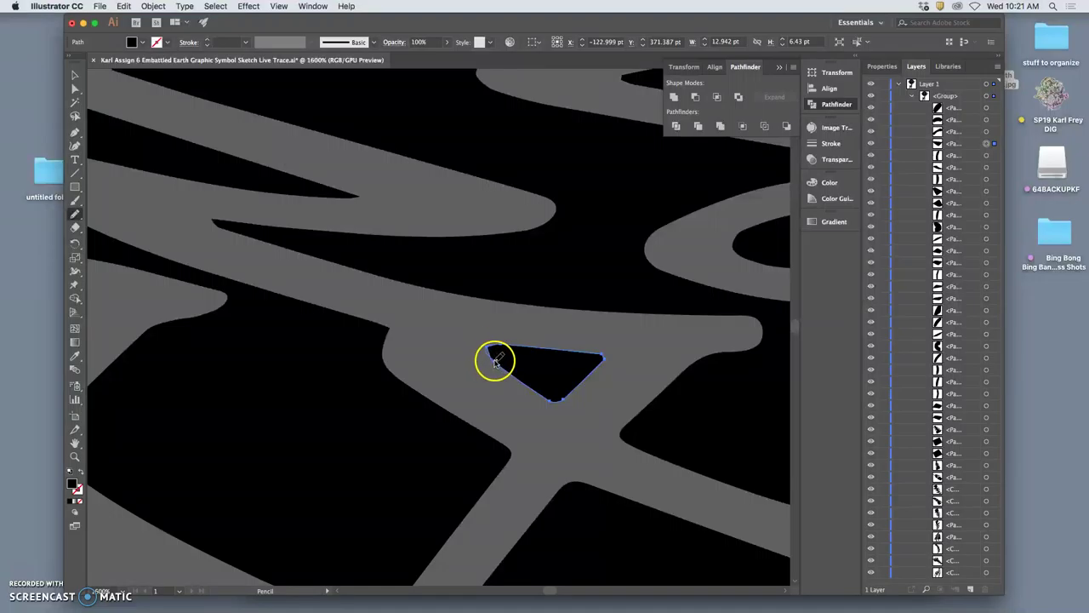
drag(495, 360, 549, 378)
super+click(618, 389)
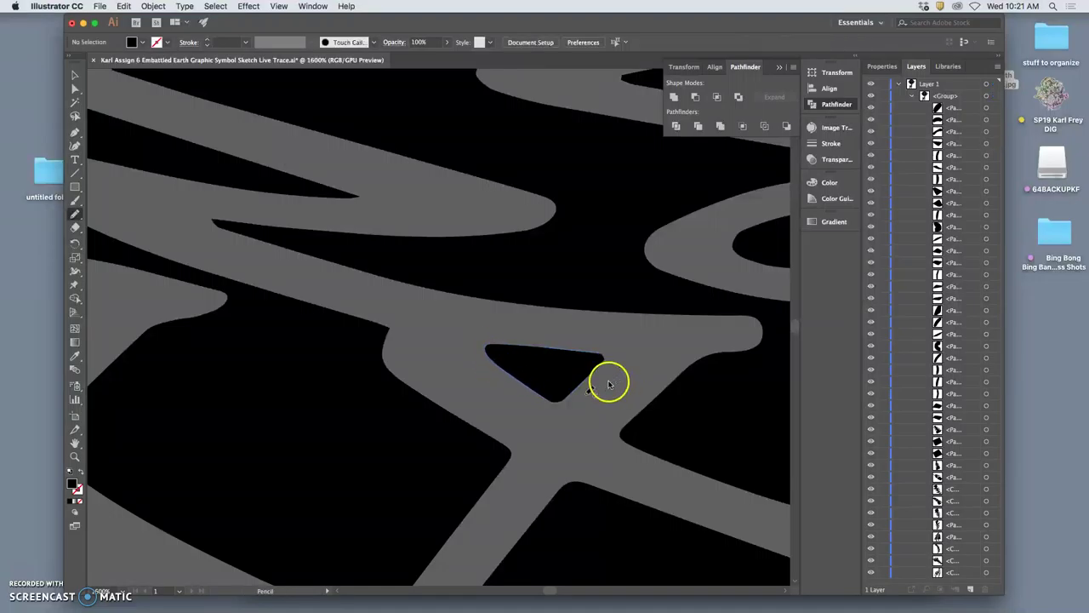
super+click(599, 359)
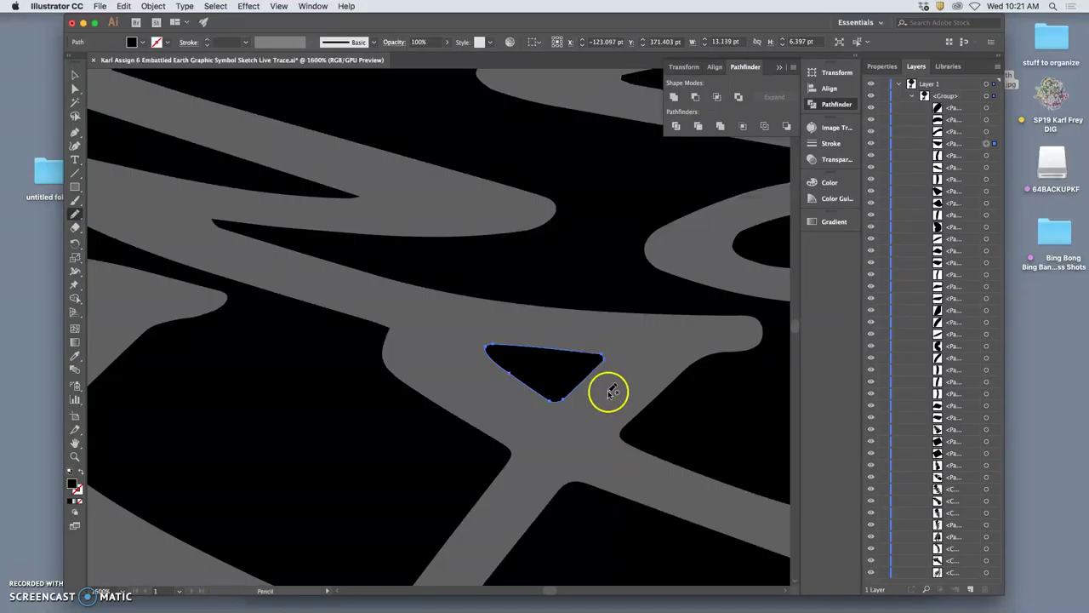
- Select the small leaf-shaped black path below the globe's grid lines and redraw its blunt end and lower edge as one smooth curve
scroll(606, 387, down, 10)
scroll(600, 388, right, 4)
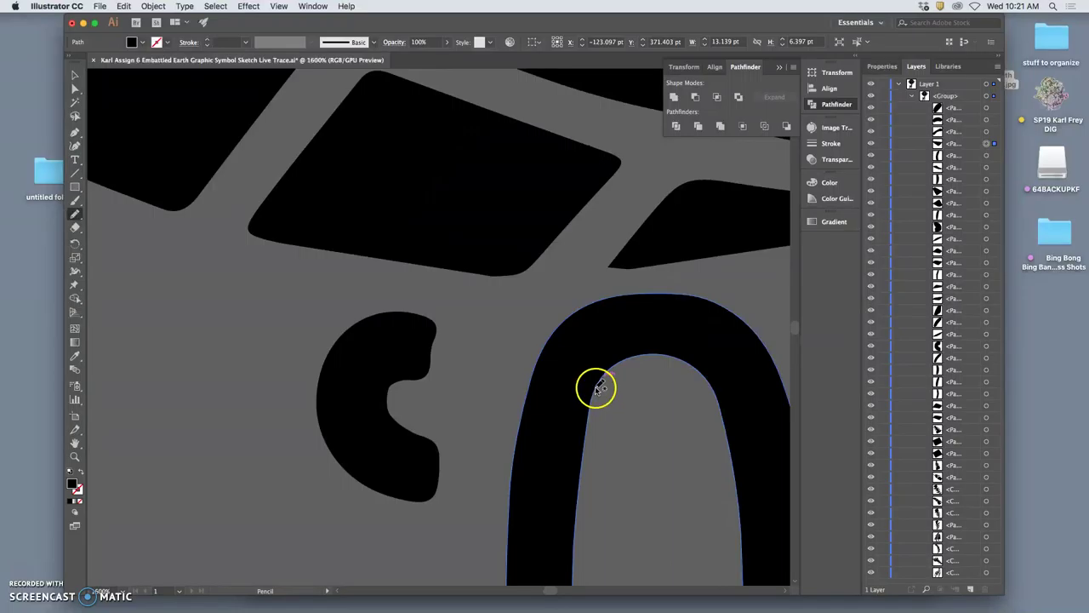
scroll(598, 387, left, 3)
scroll(601, 388, up, 10)
scroll(579, 383, left, 3)
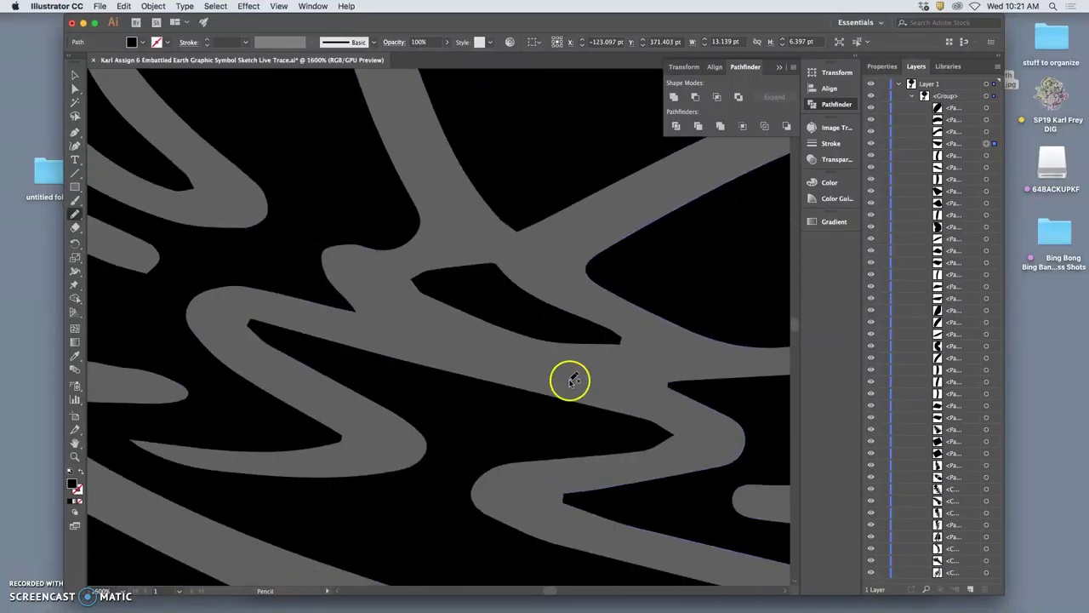
key(super)
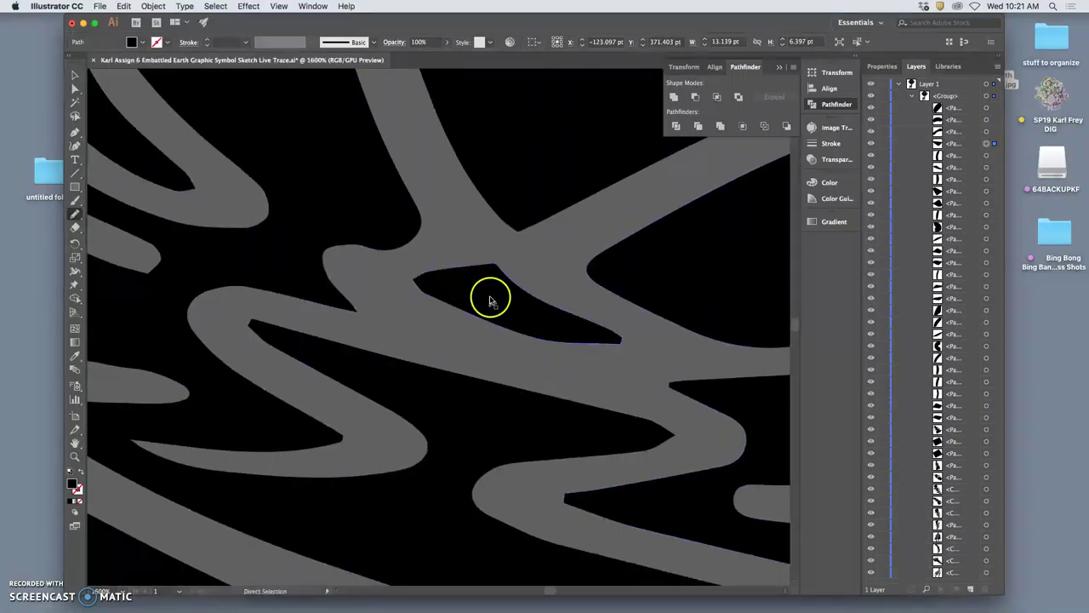
super+click(488, 297)
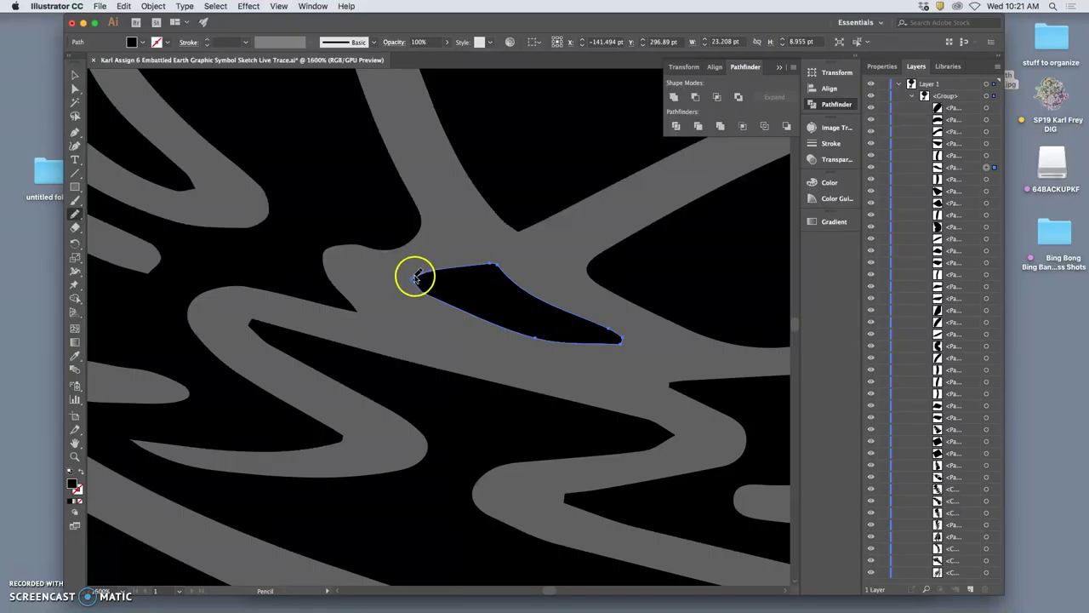
drag(421, 295, 436, 306)
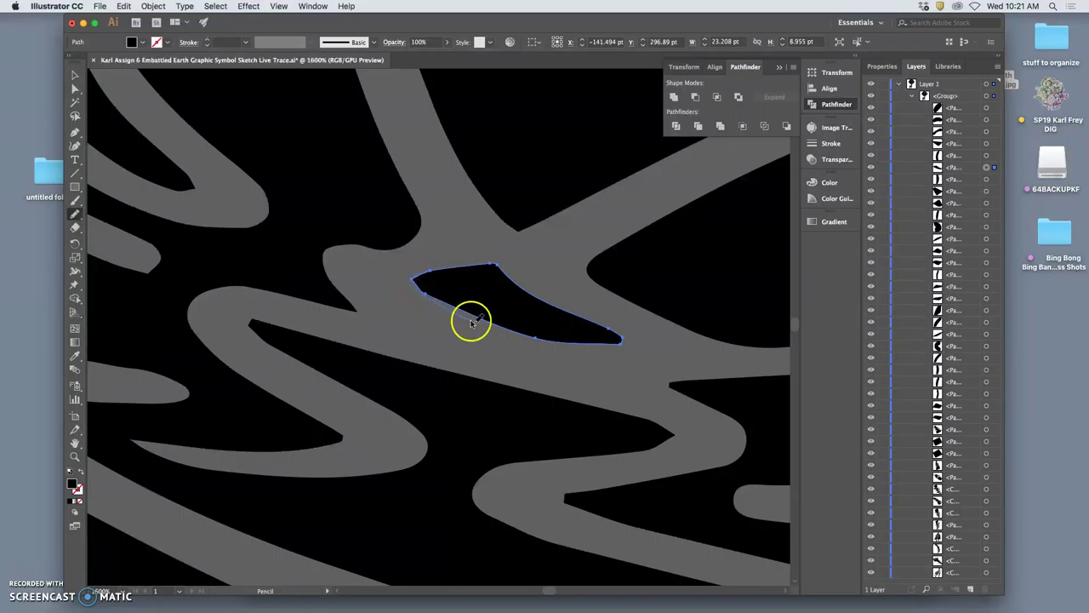
drag(554, 343, 561, 343)
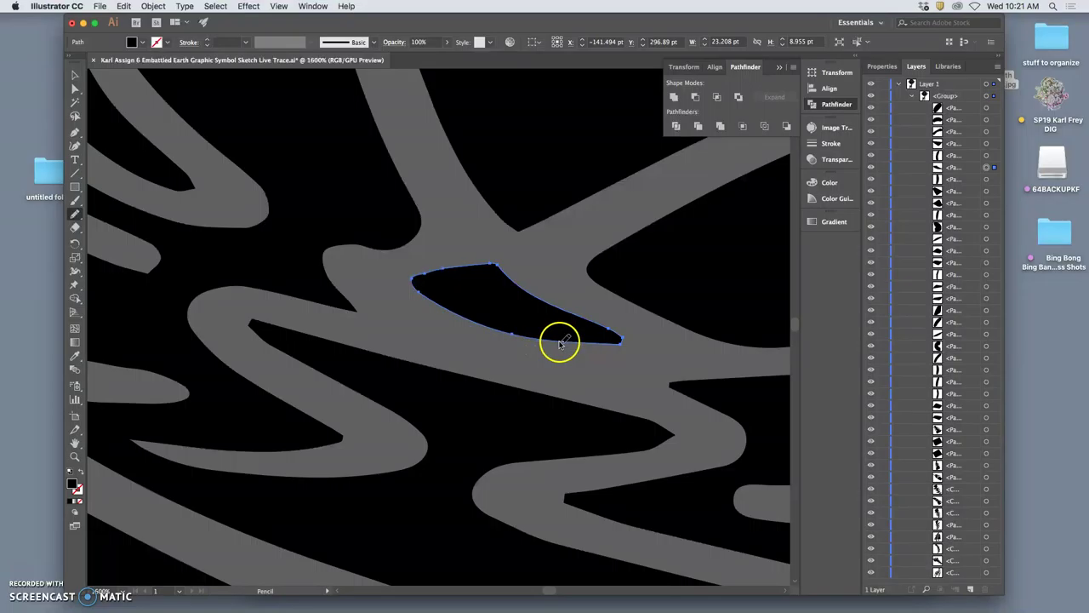
- Examine the whole globe-and-hand artwork and the lines around the globe's left side at several zoom levels
key(super+minus)
key(super+minus)
key(super+minus)
key(super+minus)
key(super+minus)
key(super+minus)
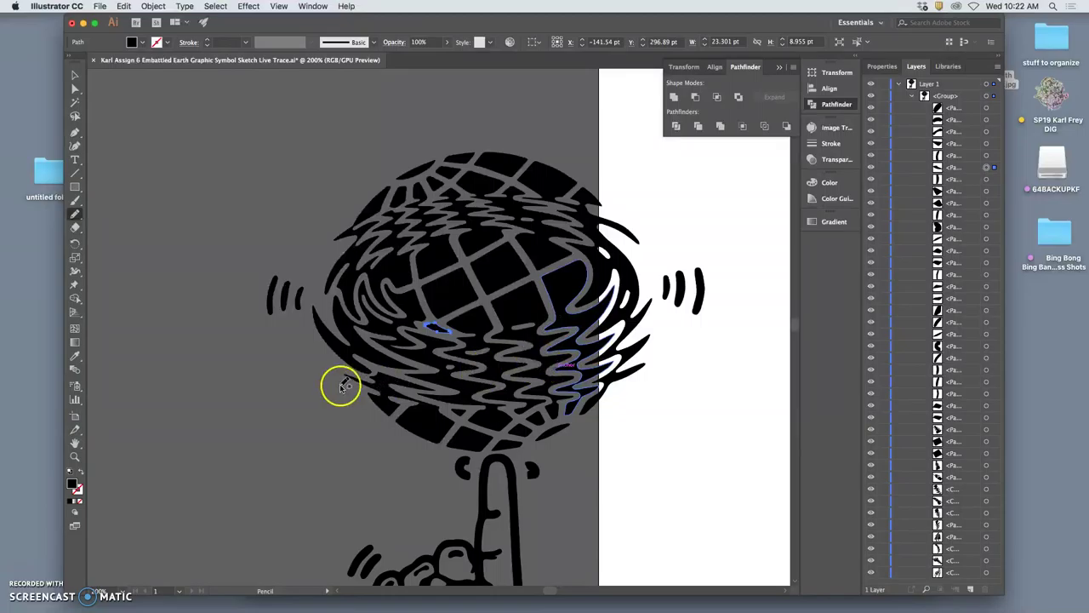
key(super+equal)
key(super+equal)
key(super+equal)
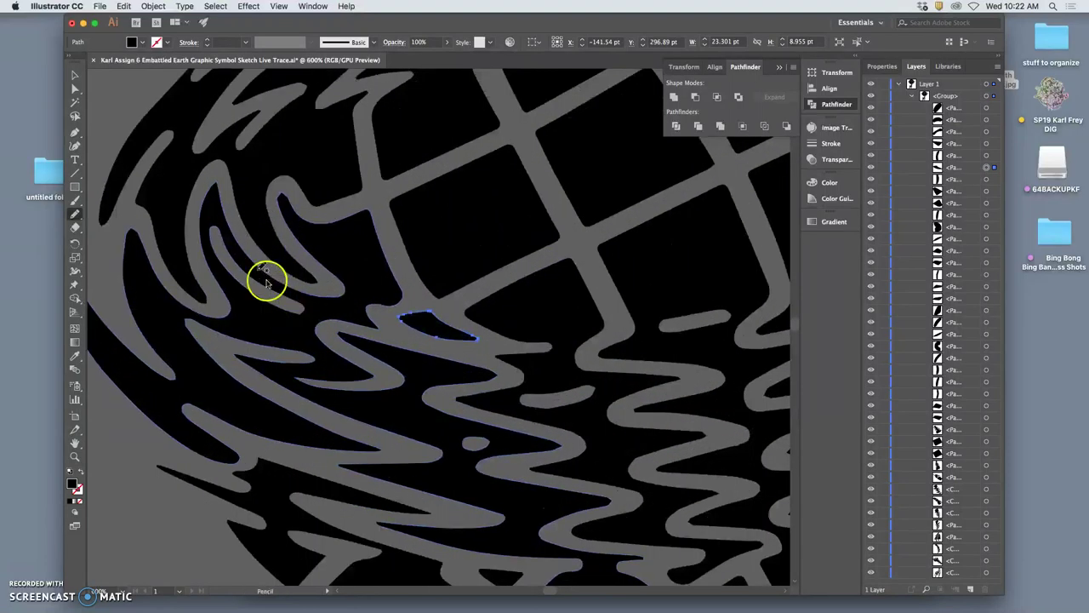
drag(247, 253, 502, 284)
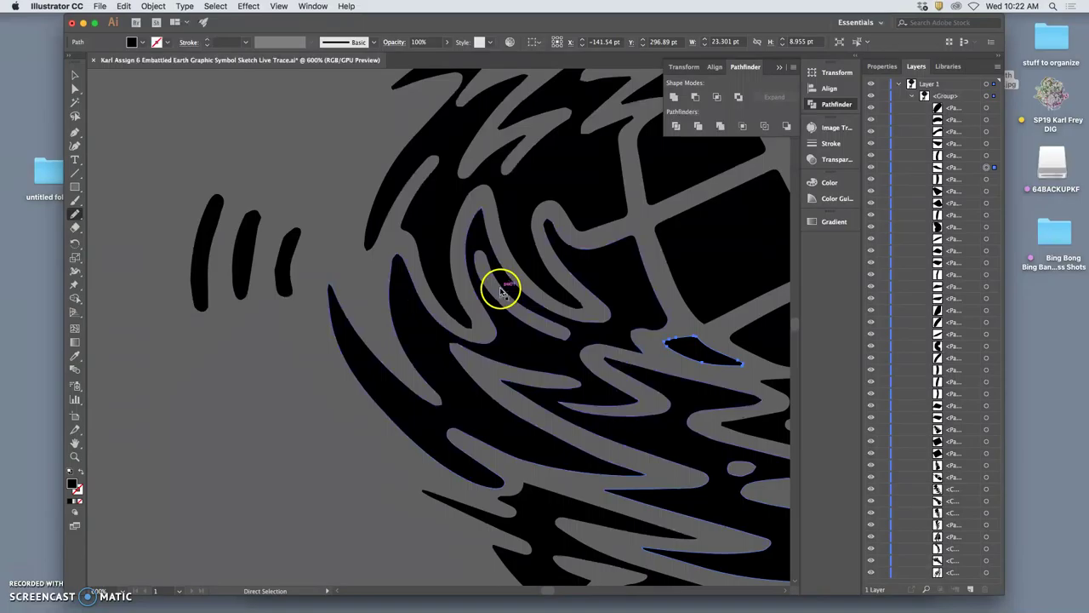
key(super+minus)
key(super+minus)
key(super+minus)
key(super+minus)
key(super+minus)
key(super+minus)
key(super+minus)
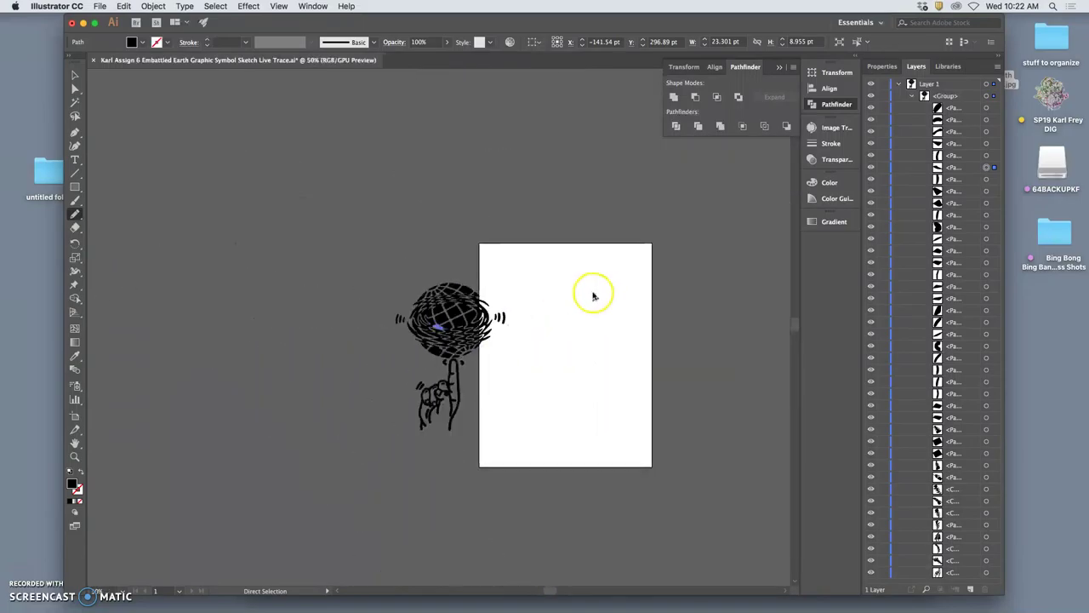
key(super+equal)
key(super+equal)
key(super+equal)
key(super+equal)
key(super+equal)
key(super+equal)
key(super+equal)
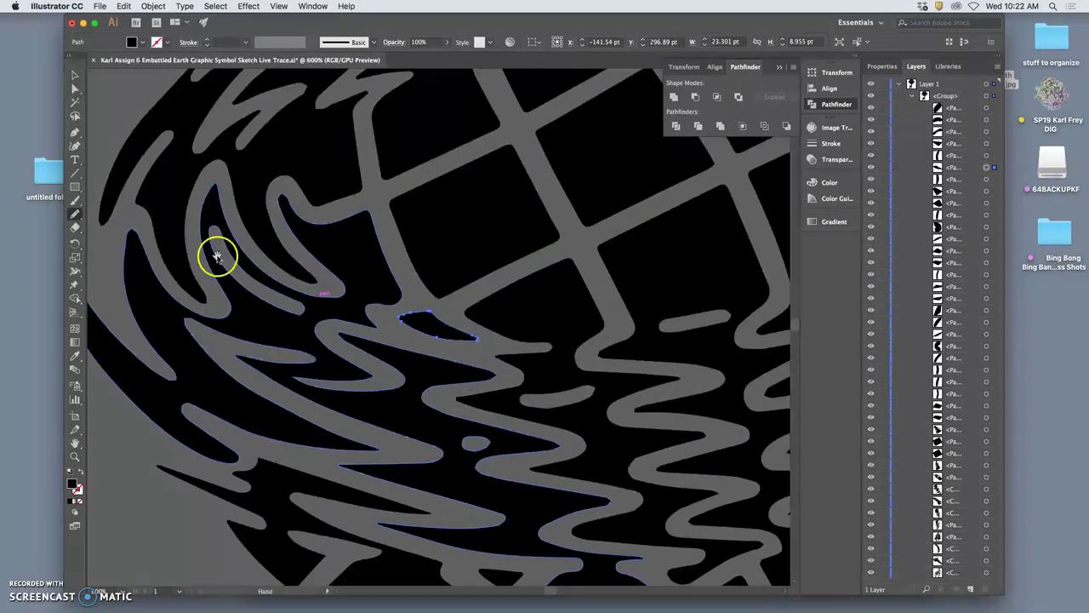
- Select the shortest motion line beside the globe's left side and redraw its edges and ends as a smooth, slightly longer curved bar
drag(217, 256, 581, 261)
key(super+equal)
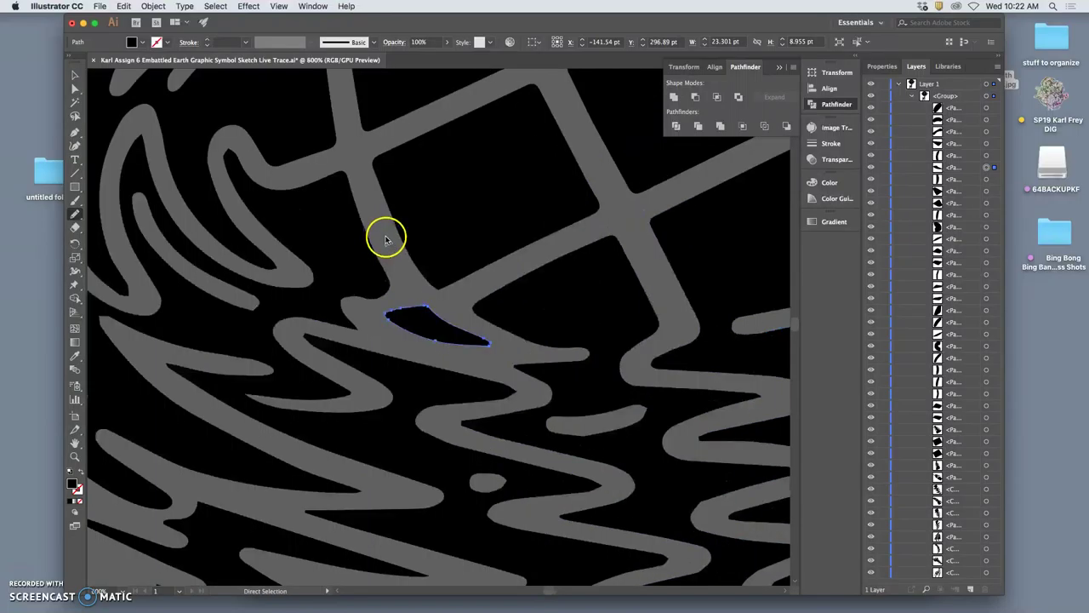
key(super+equal)
drag(364, 245, 826, 275)
mouse_move(165, 249)
mouse_down()
mouse_move(465, 241)
mouse_move(469, 282)
mouse_up()
super+click(432, 200)
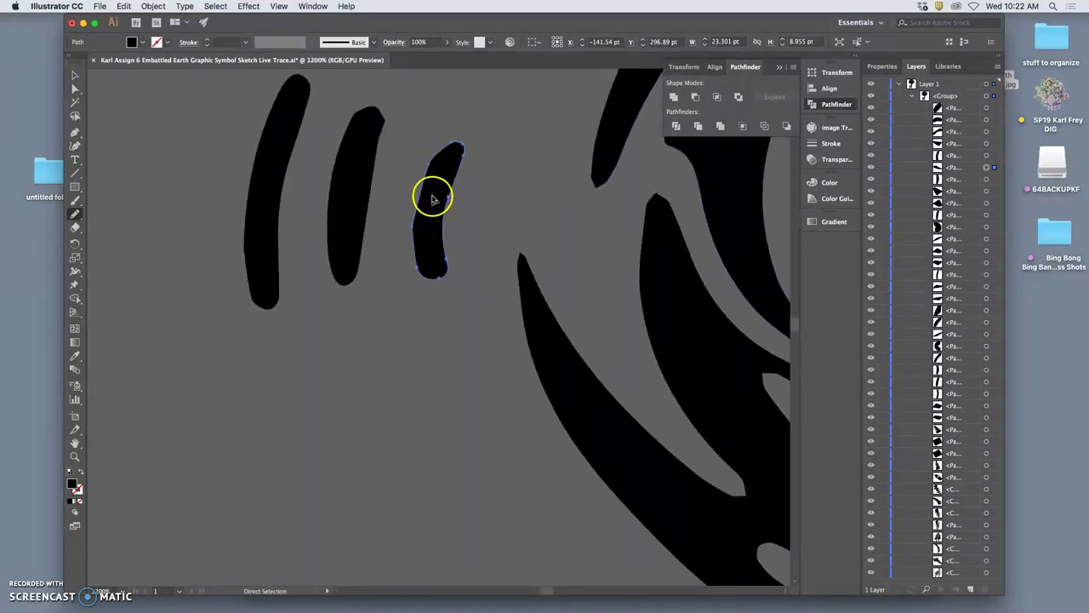
mouse_move(426, 177)
mouse_down()
mouse_move(417, 240)
mouse_move(430, 270)
mouse_up()
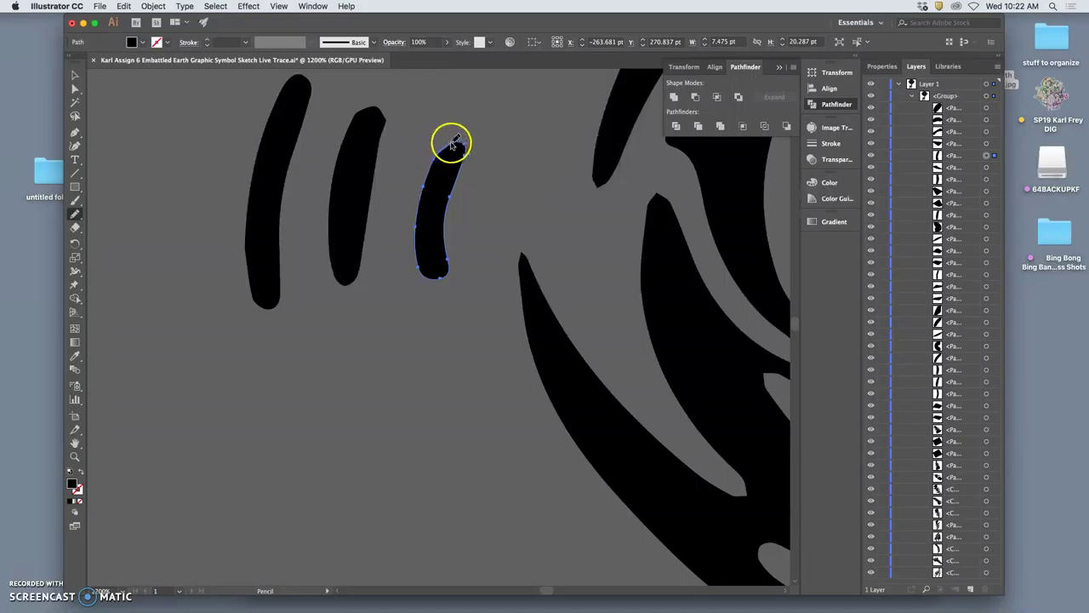
mouse_move(458, 145)
mouse_down()
mouse_move(483, 191)
mouse_move(452, 246)
mouse_up()
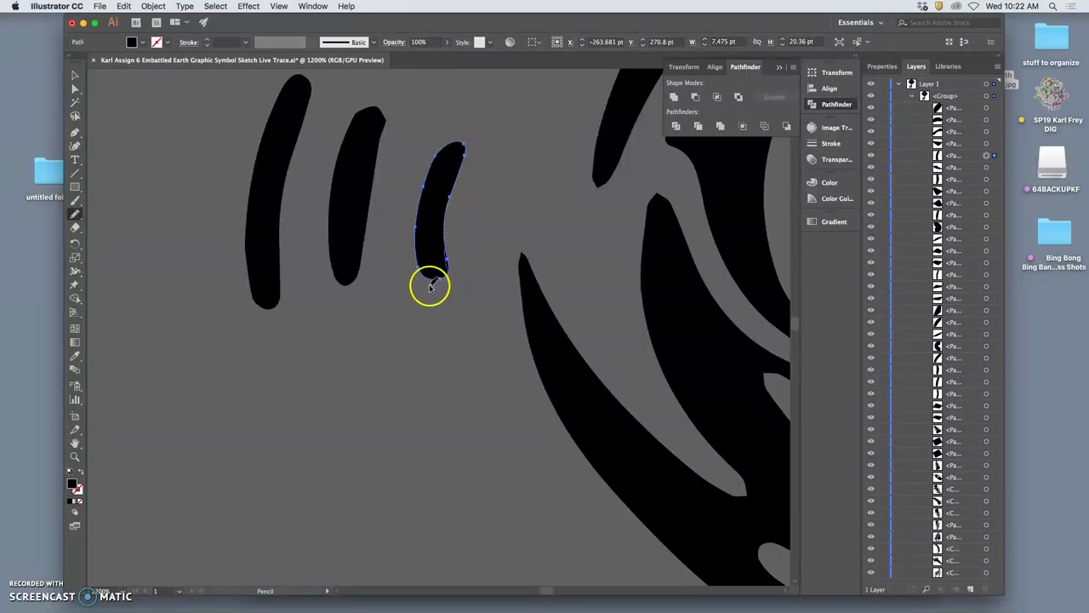
drag(423, 272, 445, 267)
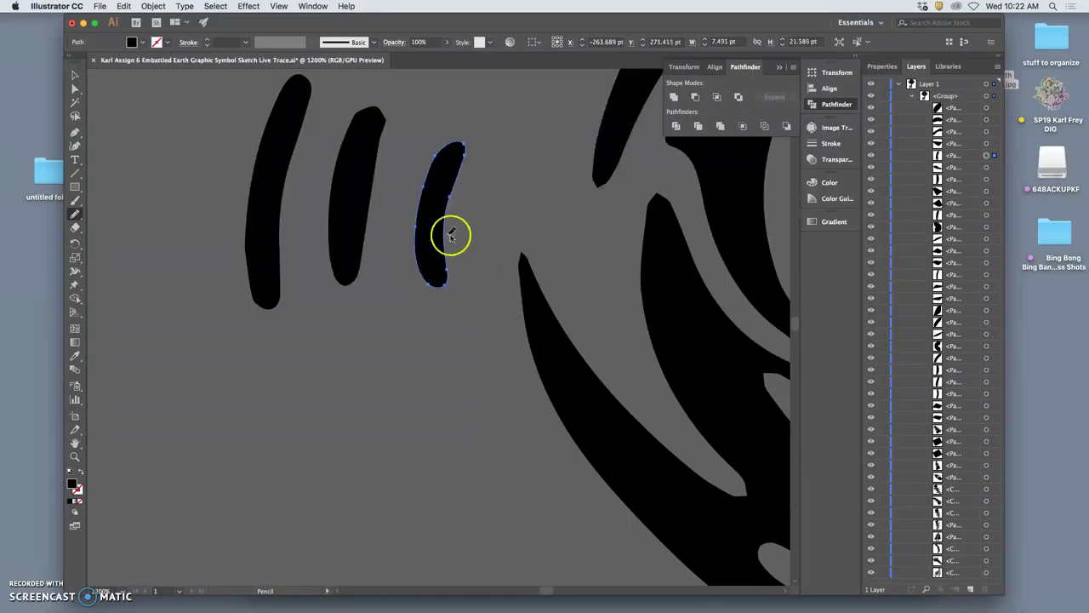
- Select the middle motion line, smooth its upper end, and redraw its inner edge and lower end as an evenly thick curved bar
key(a)
click(357, 181)
key(n)
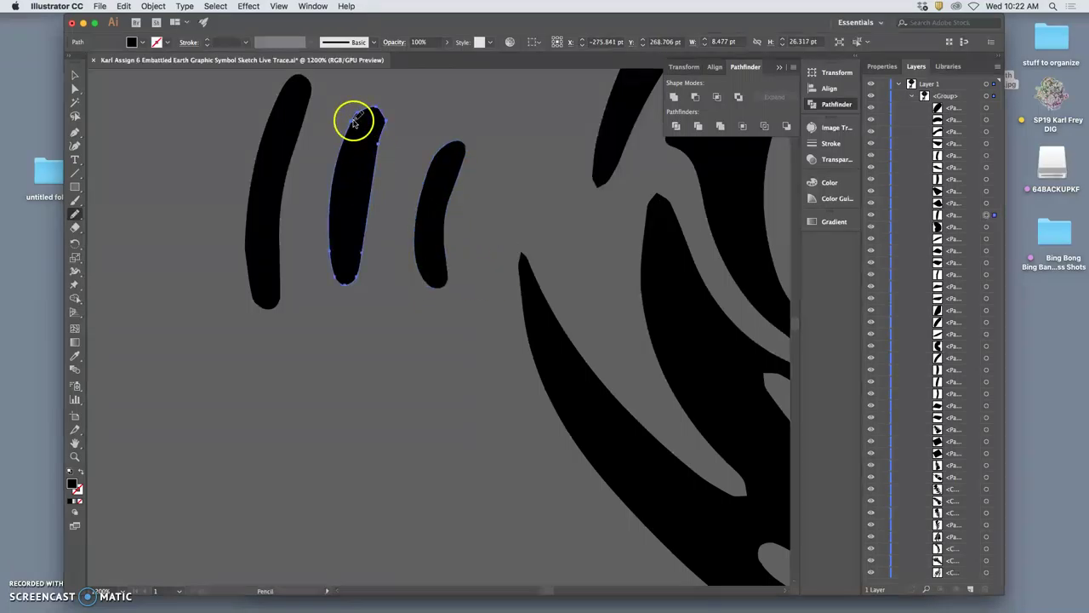
drag(363, 112, 379, 108)
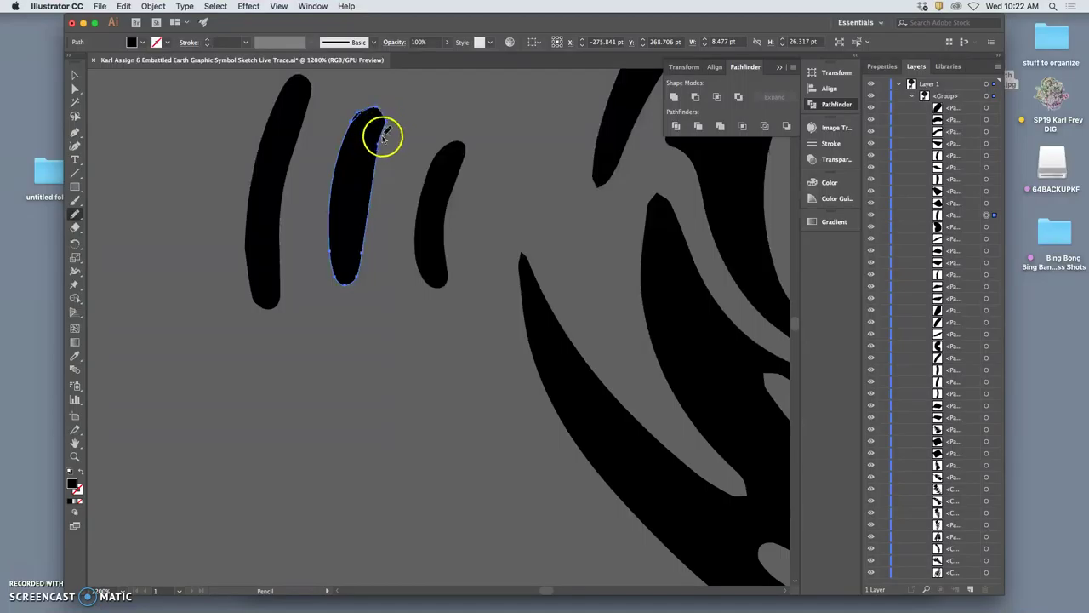
mouse_move(380, 152)
mouse_down()
mouse_move(370, 269)
mouse_move(366, 198)
mouse_move(366, 235)
mouse_move(382, 139)
mouse_move(343, 282)
mouse_up()
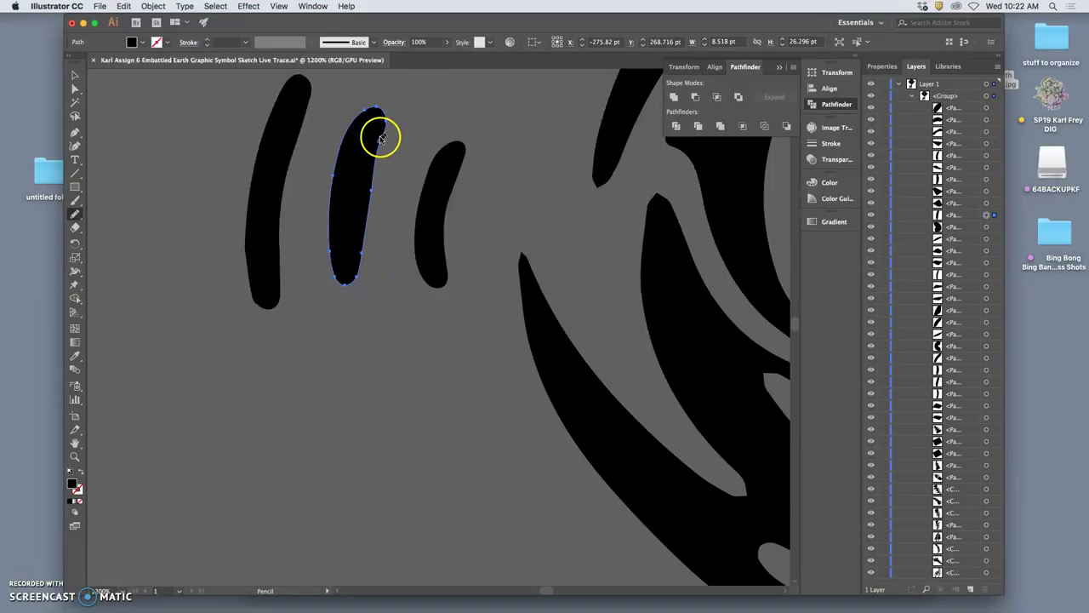
mouse_move(380, 138)
mouse_down()
mouse_move(367, 173)
mouse_move(362, 288)
mouse_move(350, 294)
mouse_move(340, 275)
mouse_up()
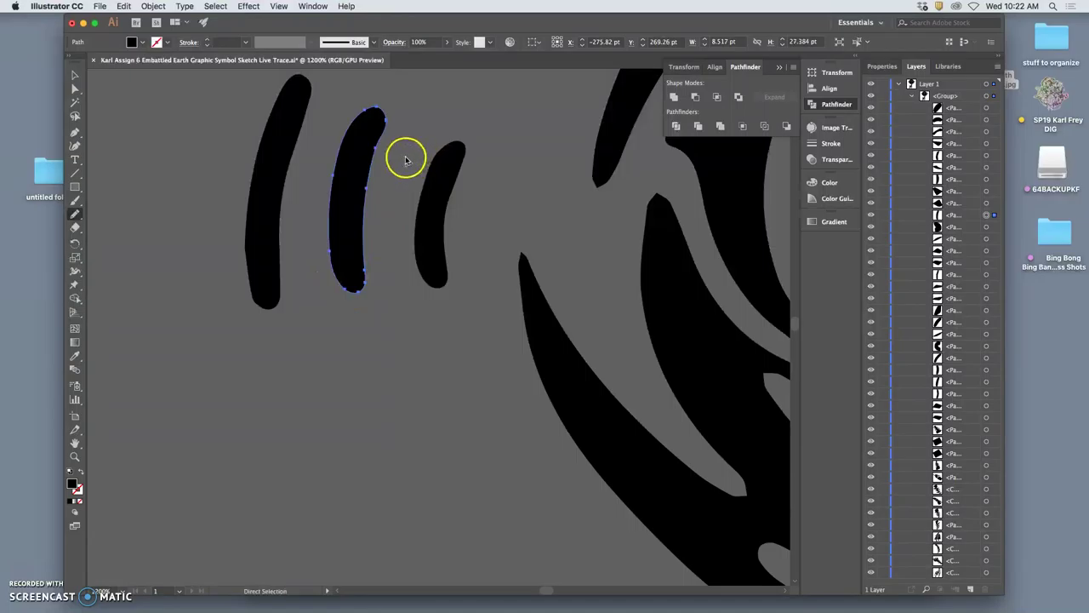
super+click(406, 160)
drag(376, 149, 416, 153)
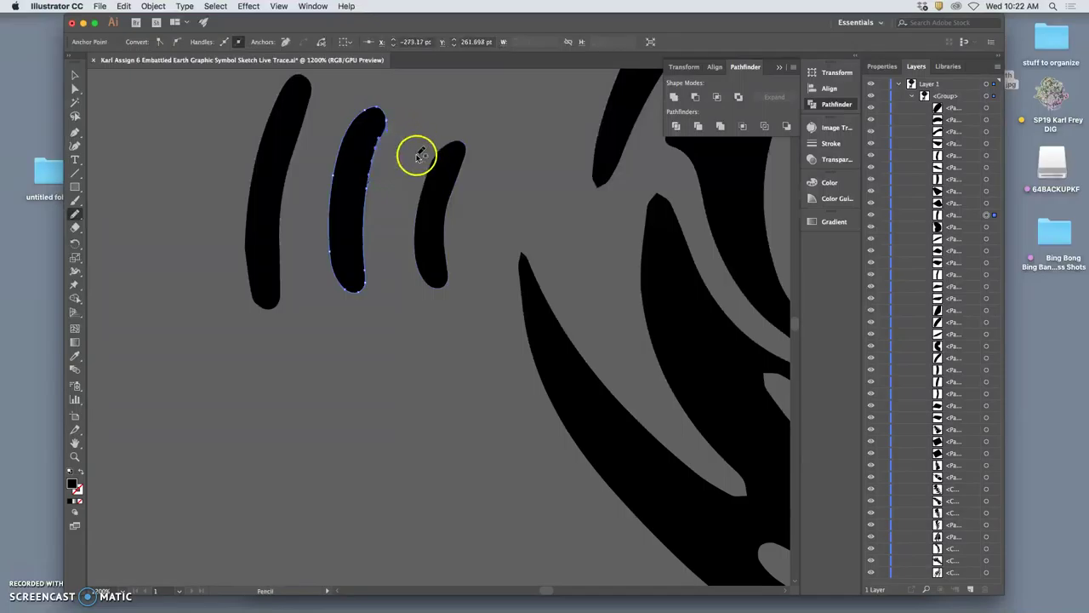
- Select the longest, outermost motion line, smooth its outer edge, inner edge and lower end, and deselect it
super+click(289, 164)
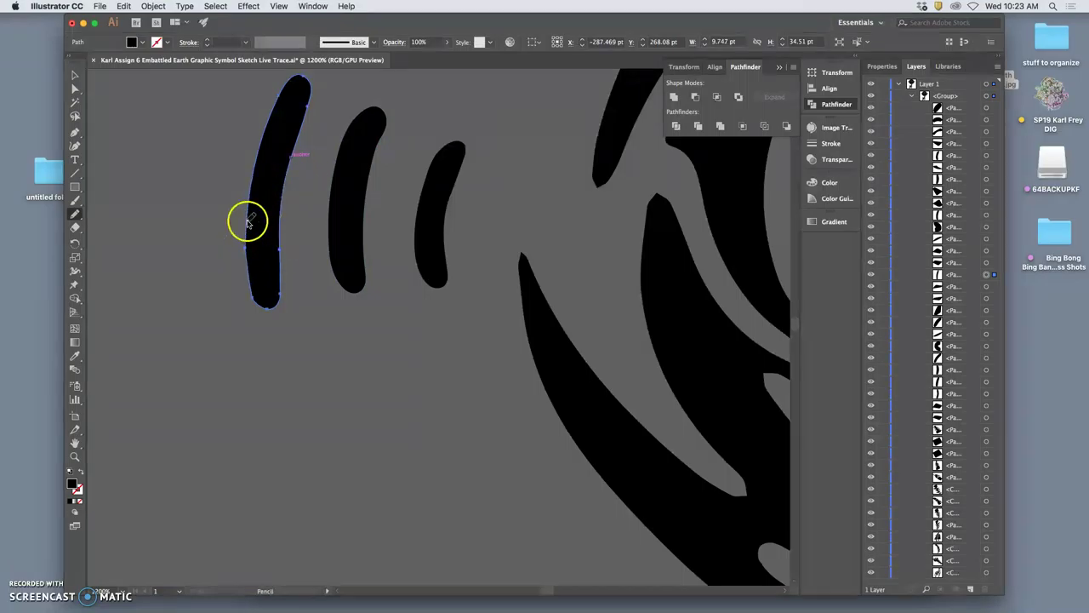
drag(247, 235, 249, 265)
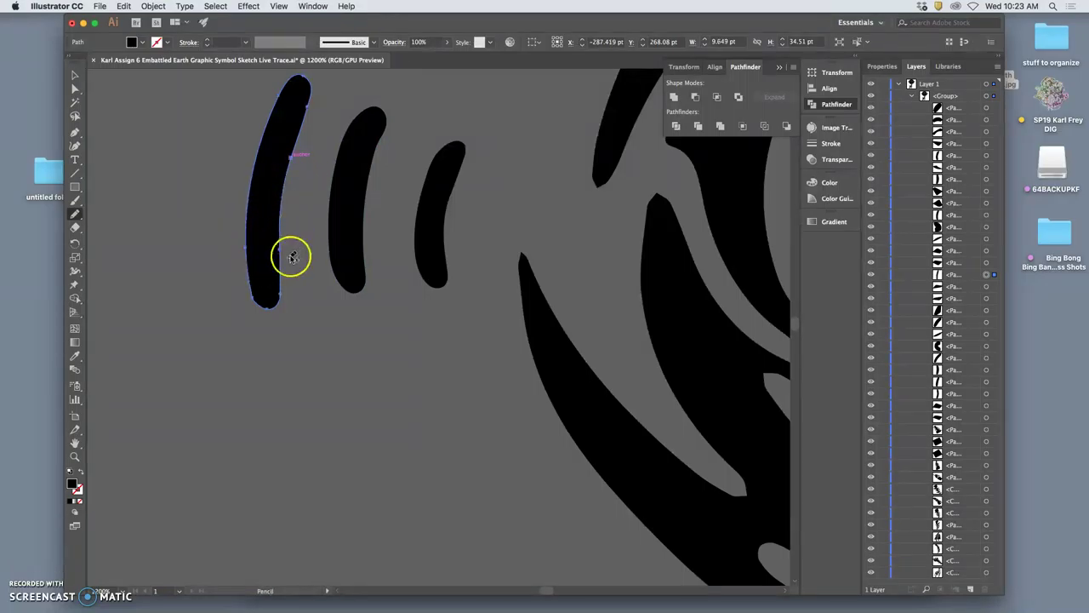
mouse_move(293, 158)
mouse_down()
mouse_move(288, 189)
mouse_move(298, 142)
mouse_move(281, 221)
mouse_up()
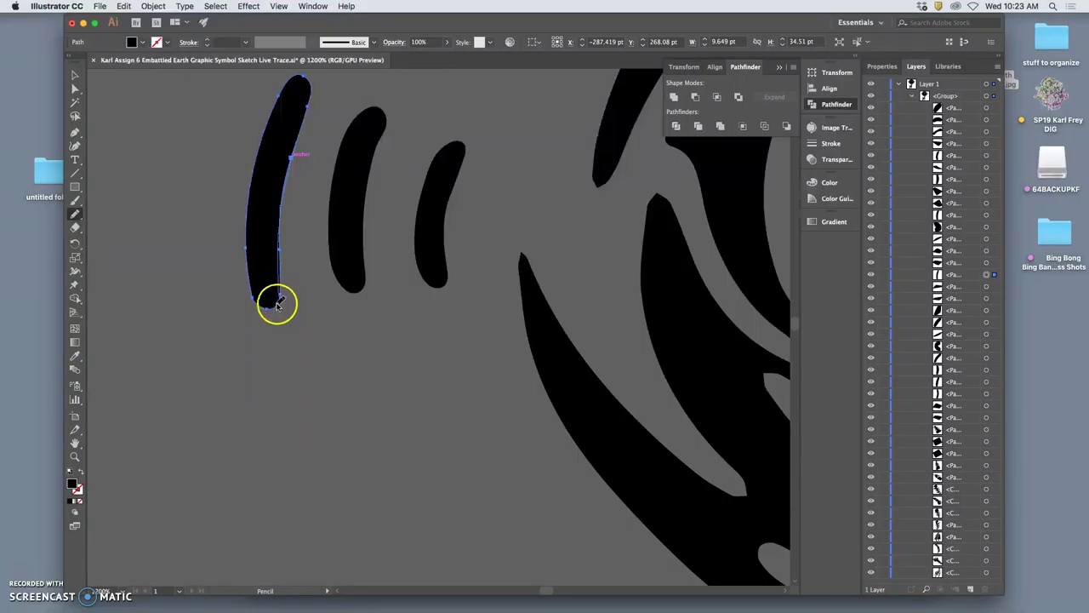
drag(277, 303, 282, 302)
super+click(307, 280)
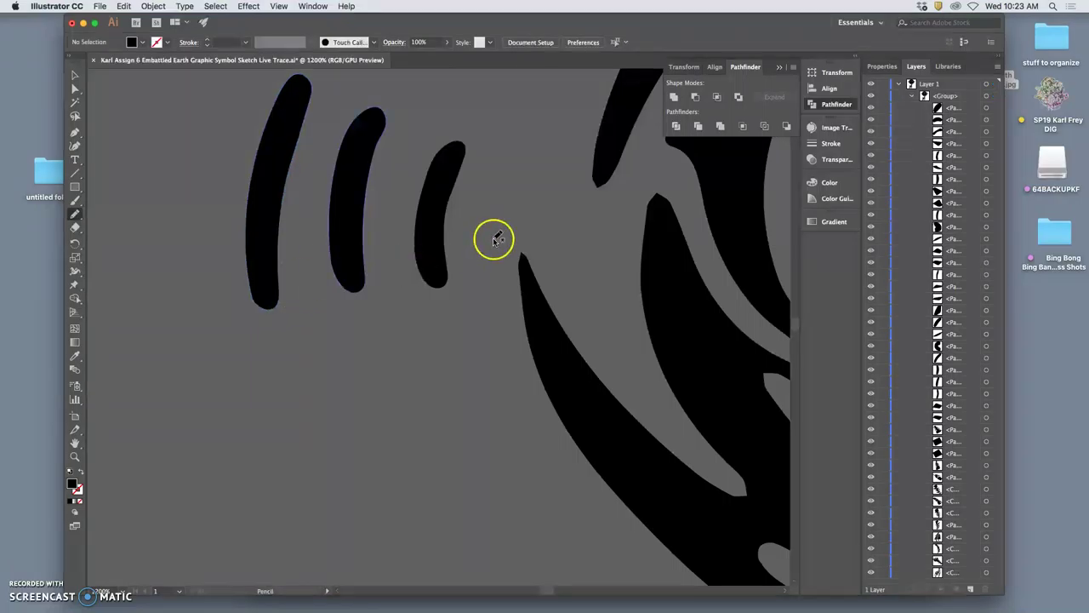
- Select the large compound shape on the globe's left side and examine its pointed and rounded tips up to the grid squares
super+click(670, 244)
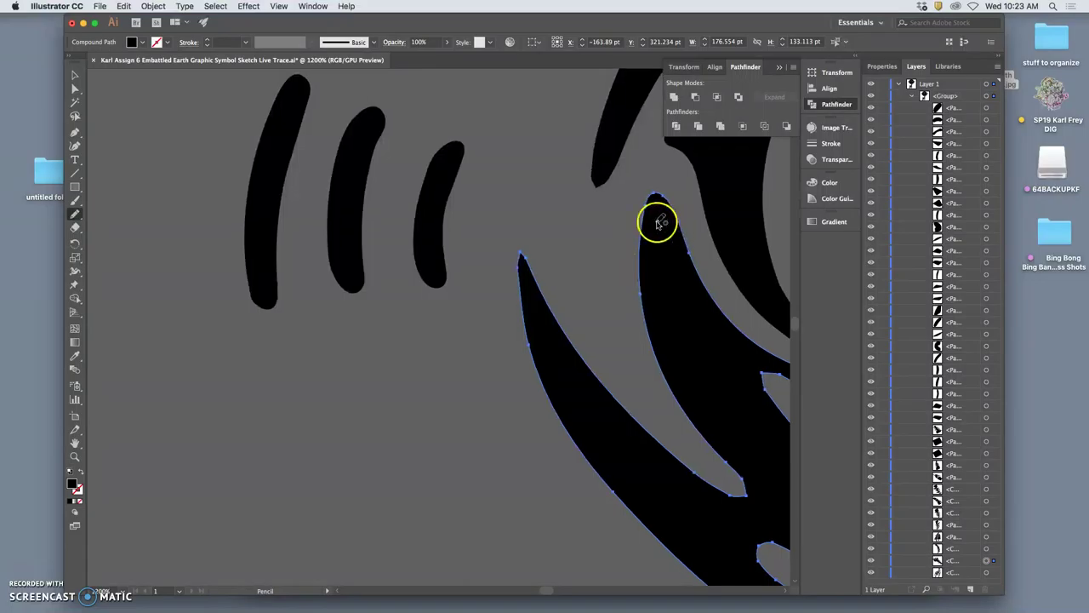
scroll(656, 222, right, 8)
scroll(638, 210, down, 1)
scroll(640, 209, down, 5)
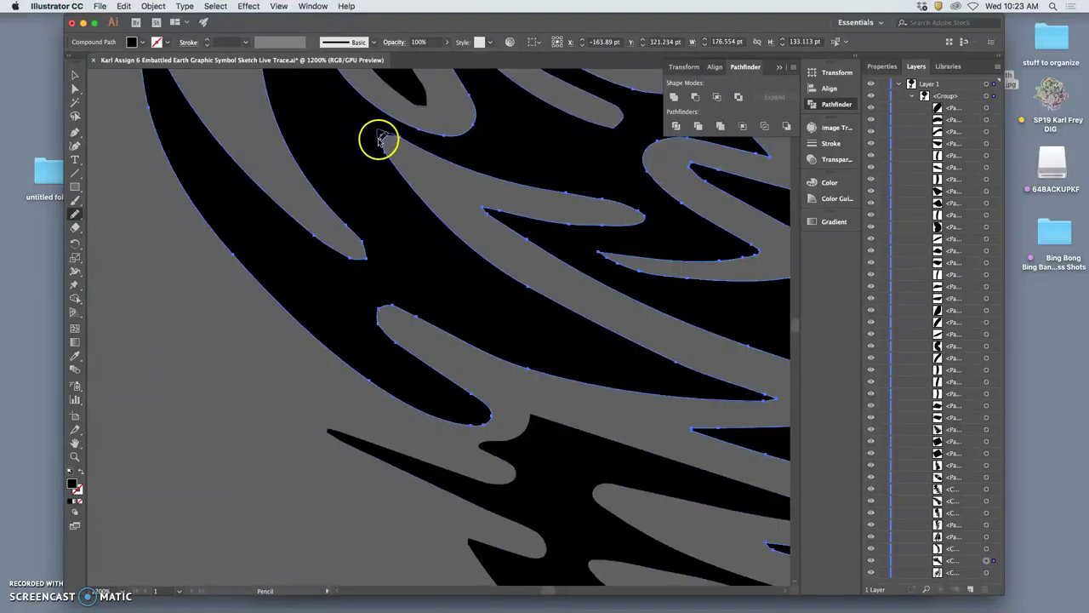
mouse_move(380, 130)
mouse_down()
mouse_move(389, 153)
mouse_move(462, 201)
mouse_up()
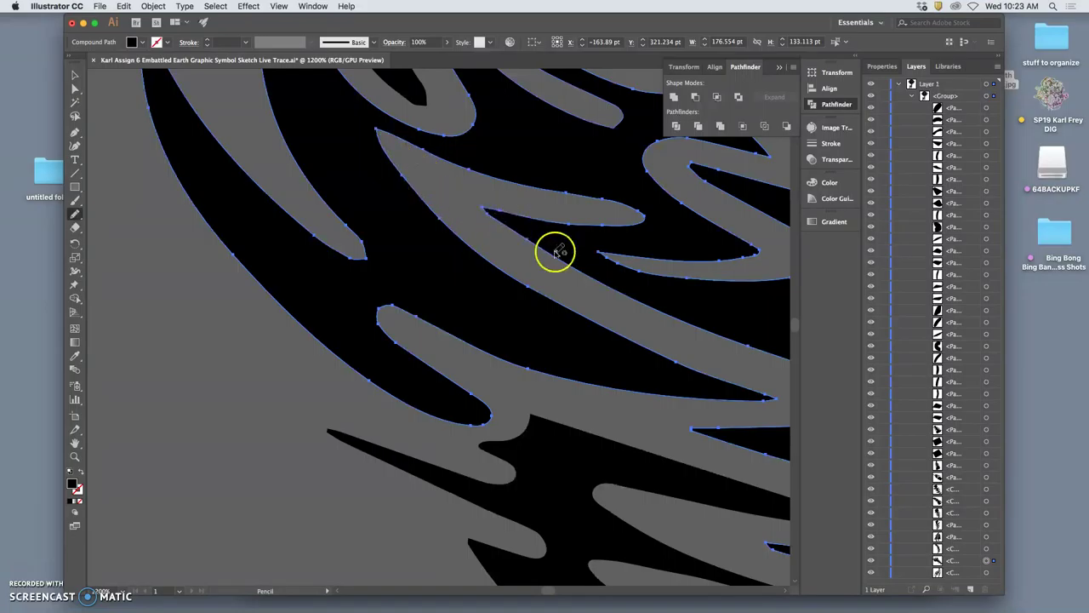
scroll(554, 250, right, 5)
scroll(548, 250, up, 10)
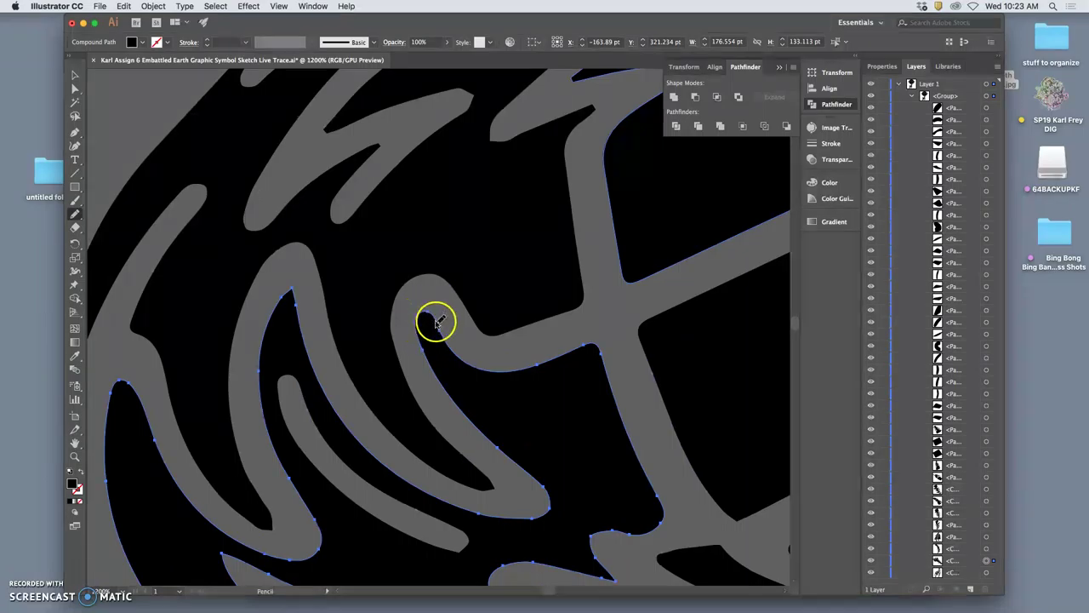
scroll(494, 315, up, 10)
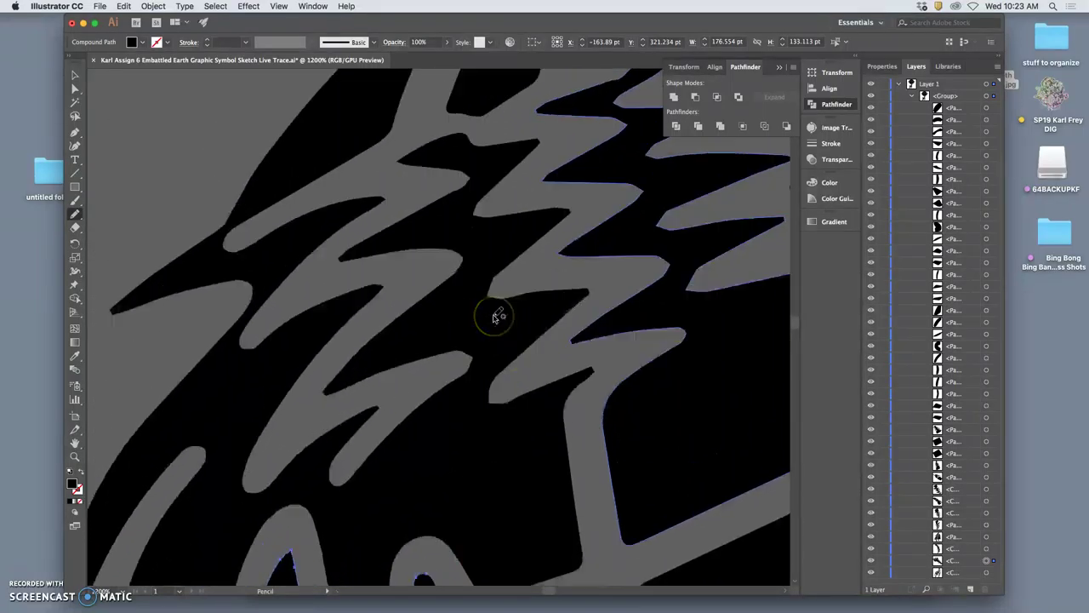
- Select the jagged black shape on the globe's upper left and examine its zigzag outline
scroll(485, 313, right, 5)
click(451, 305)
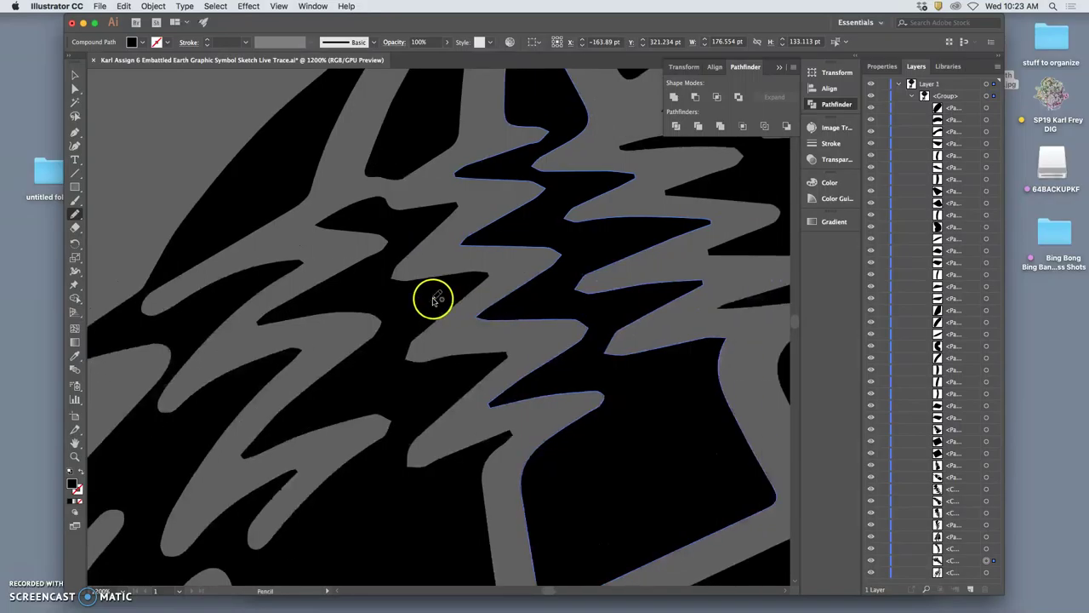
click(431, 298)
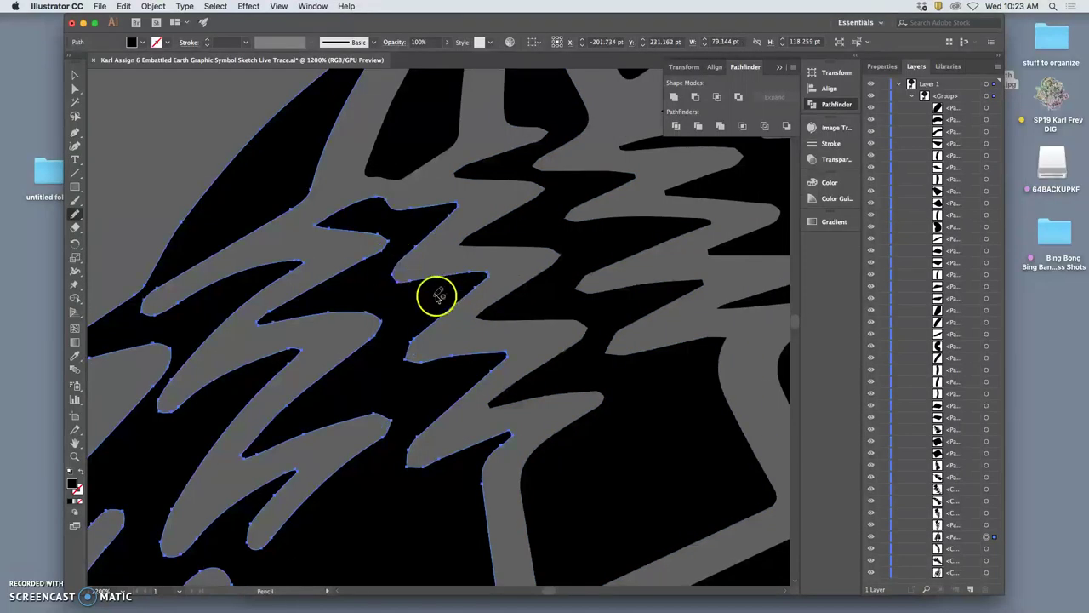
scroll(437, 296, left, 10)
scroll(432, 293, down, 10)
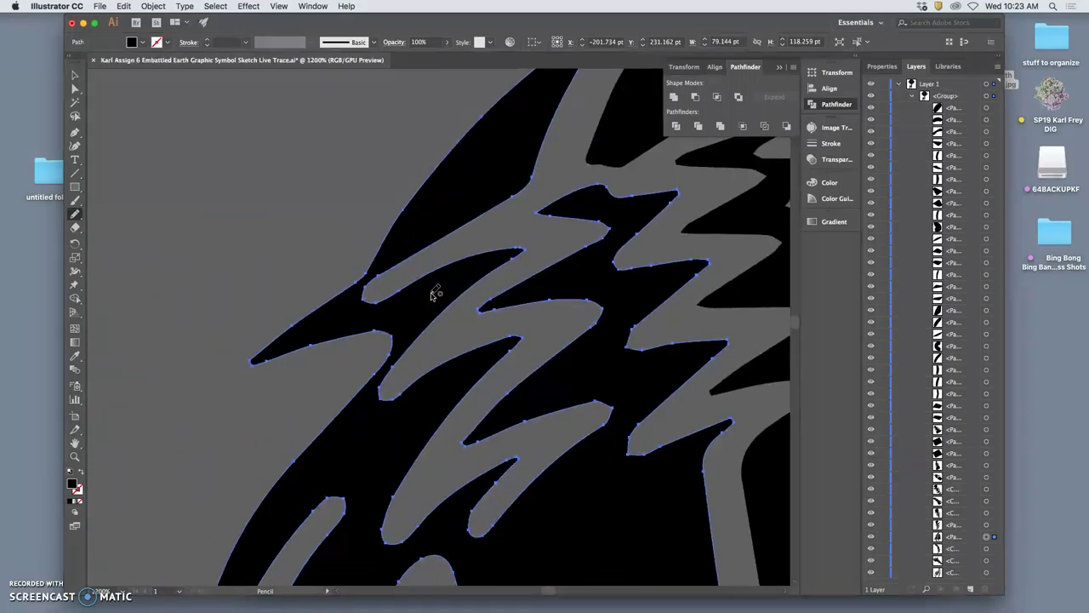
- Select the shortest motion line beside the globe's right side and round its outer edge with the Smooth tool
scroll(431, 293, right, 10)
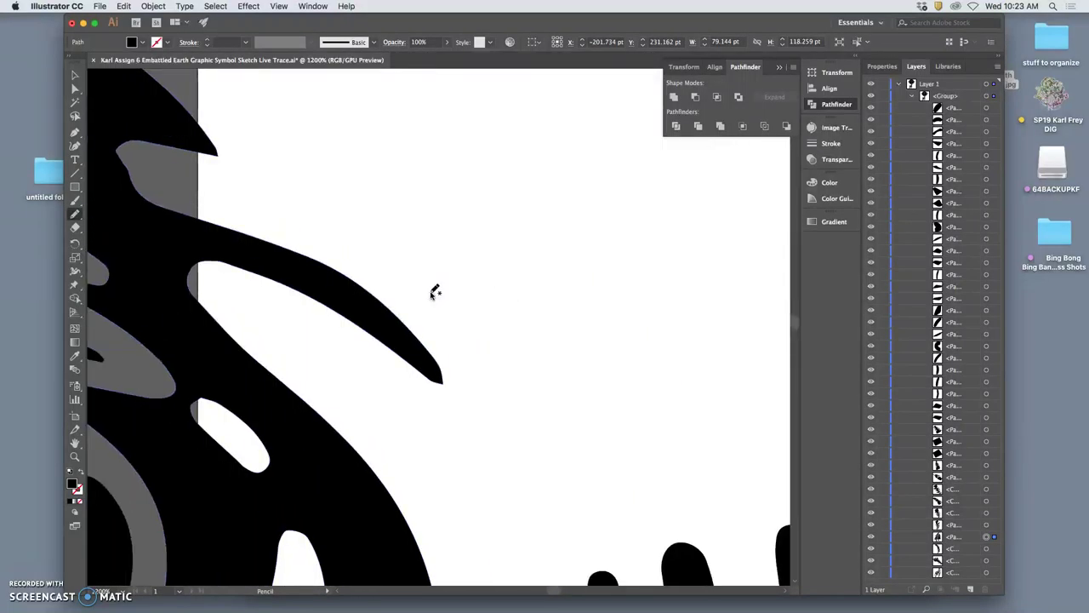
scroll(431, 293, down, 4)
scroll(434, 293, down, 10)
scroll(434, 293, right, 12)
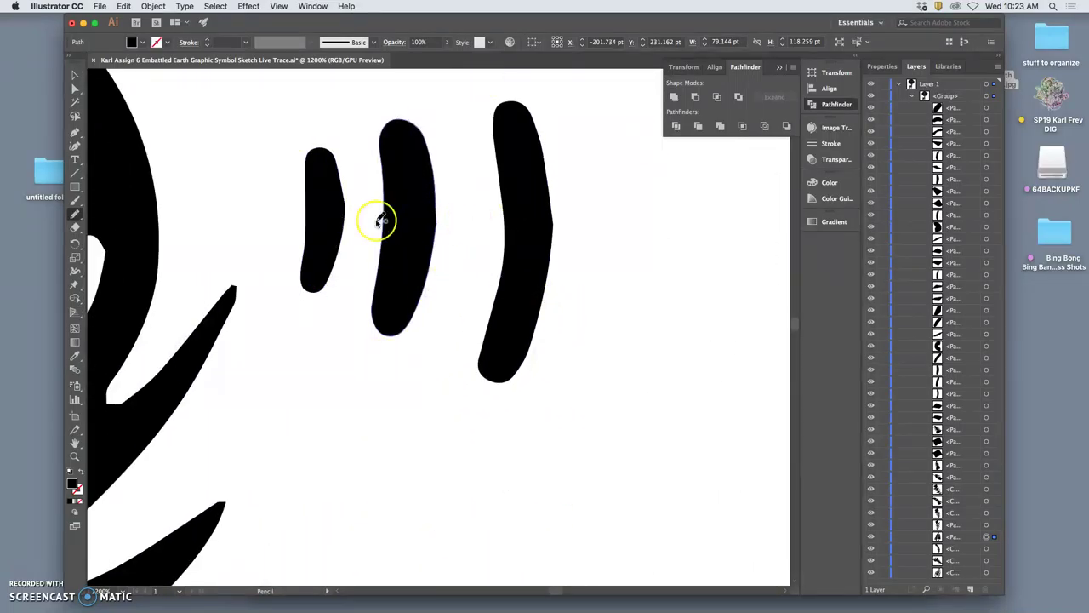
key(super)
super+click(539, 215)
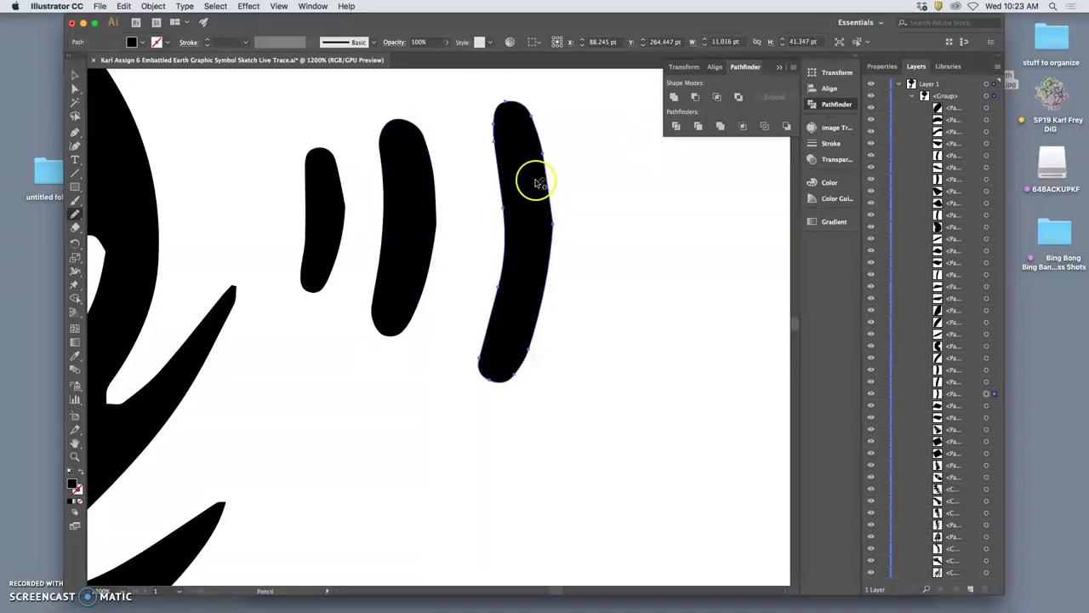
super+click(412, 206)
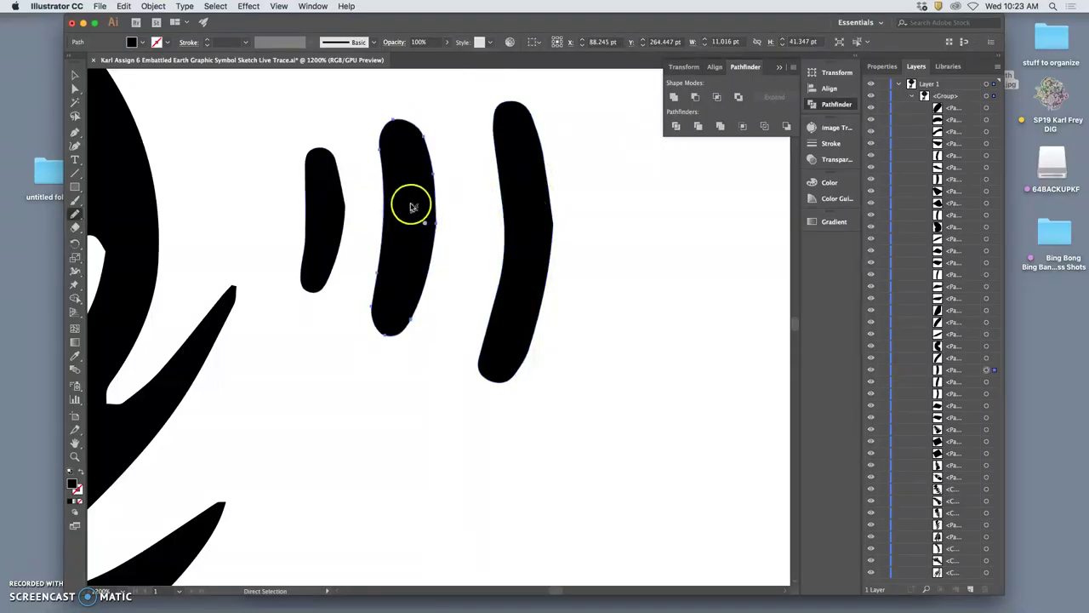
super+click(330, 211)
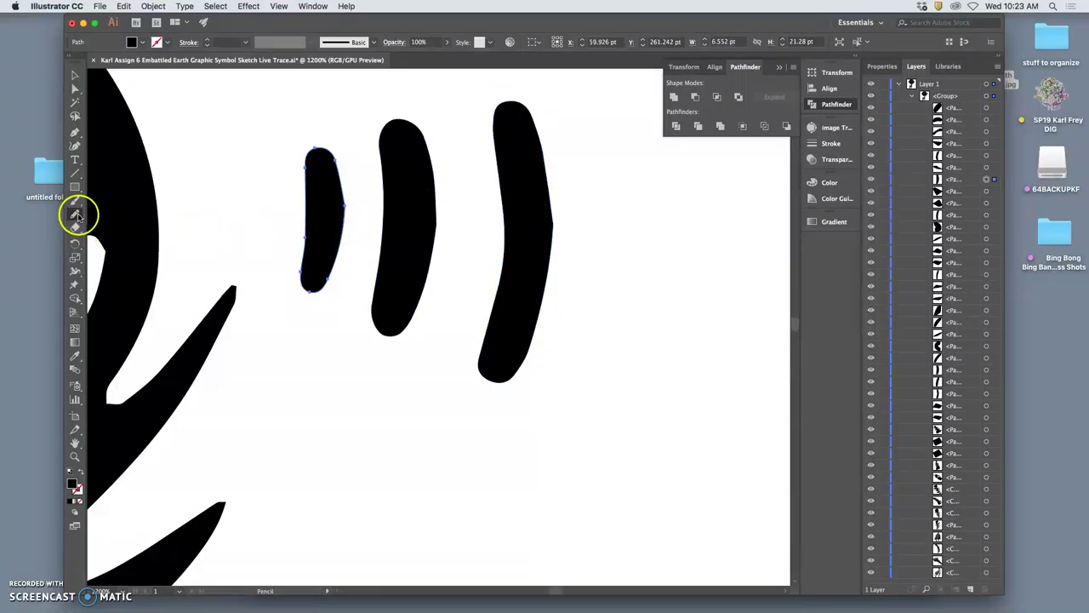
drag(75, 213, 118, 242)
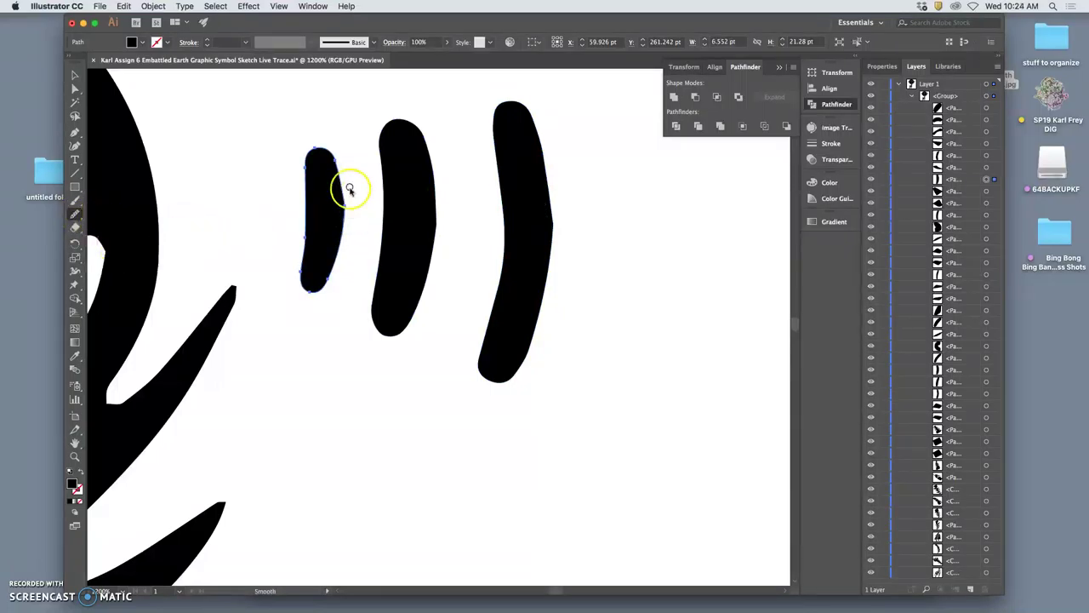
mouse_move(339, 172)
mouse_down()
mouse_move(345, 219)
mouse_move(333, 261)
mouse_move(342, 196)
mouse_move(328, 279)
mouse_up()
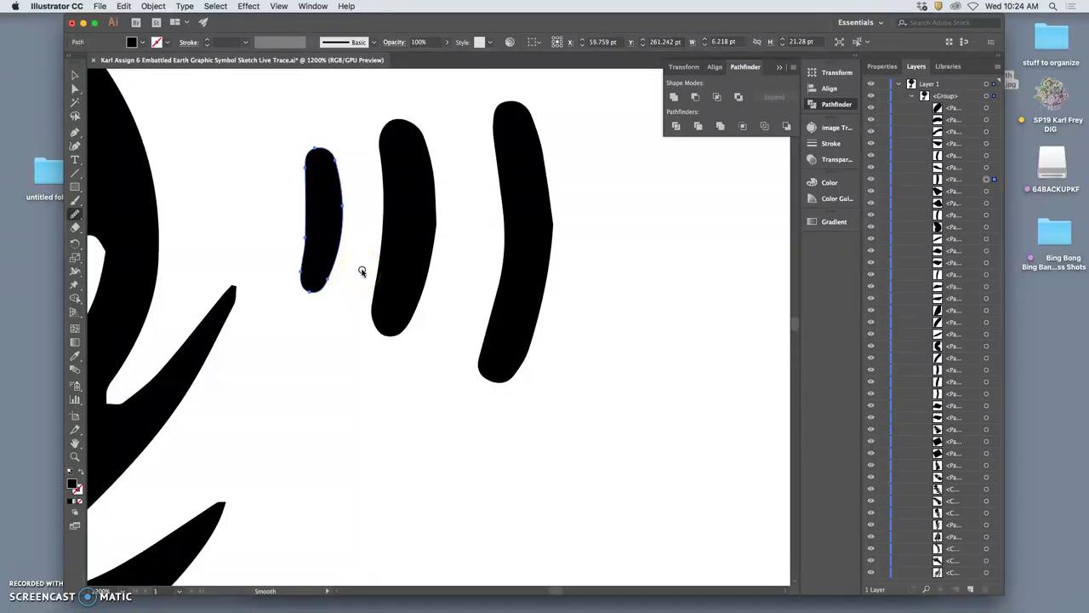
- Run the Smooth tool down the outer edges of the middle and longest motion lines beside the globe's right side
super+click(406, 227)
mouse_move(429, 157)
mouse_down()
mouse_move(433, 217)
mouse_move(418, 304)
mouse_up()
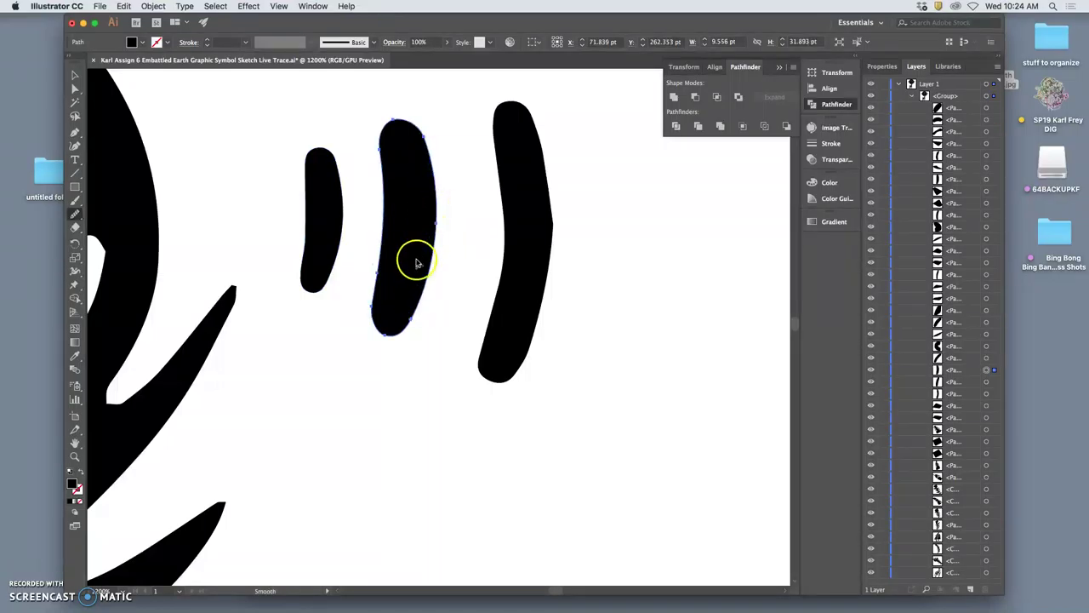
super+click(531, 206)
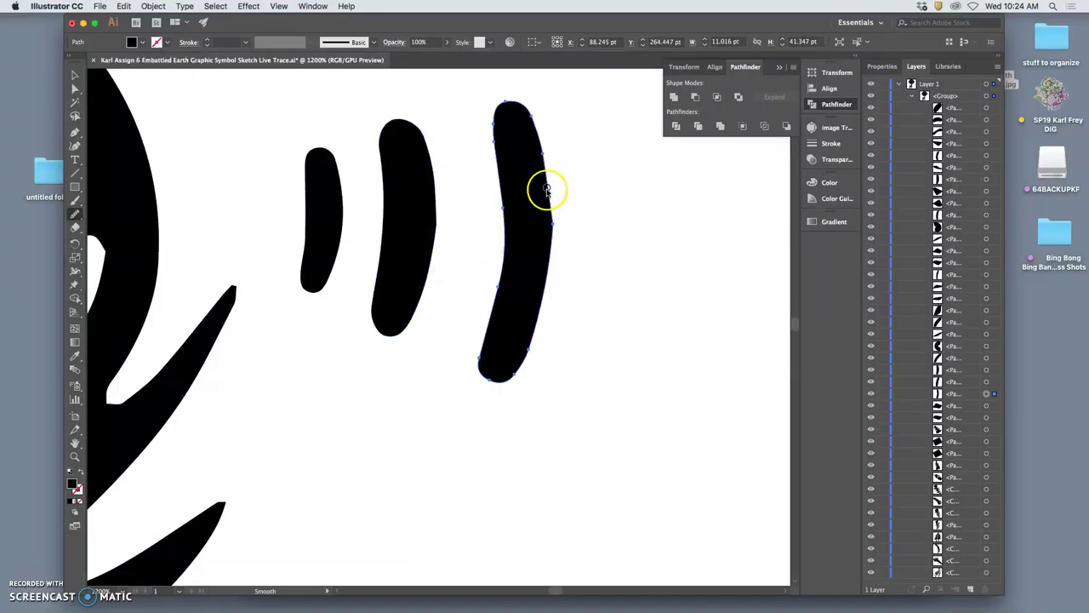
mouse_move(546, 190)
mouse_down()
mouse_move(560, 270)
mouse_move(541, 140)
mouse_move(549, 267)
mouse_move(526, 352)
mouse_up()
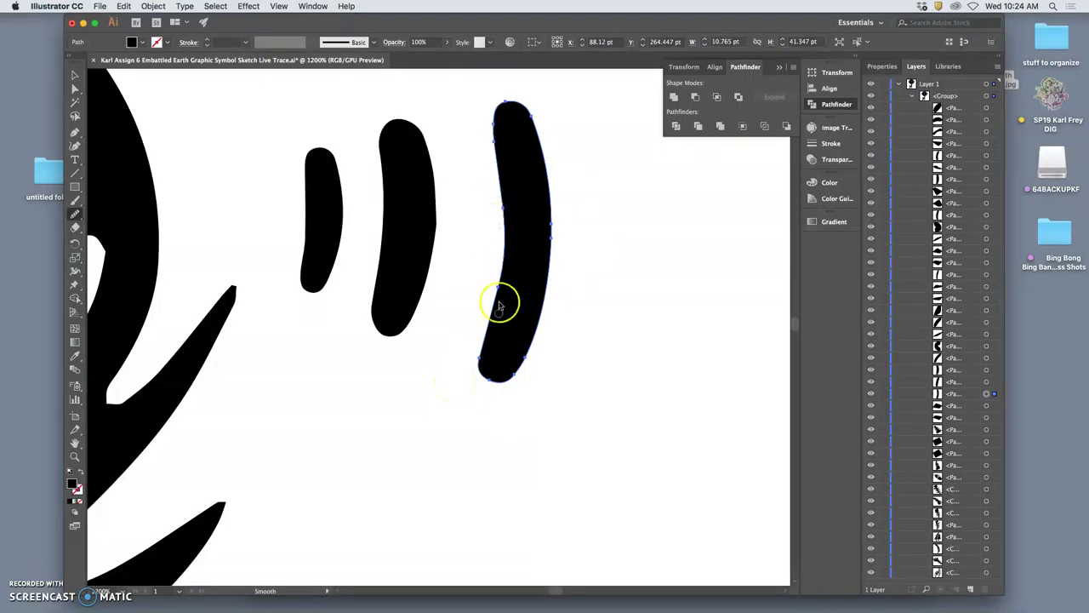
- Undo the smoothing of the longest and shortest motion lines and redo both edits to compare the shapes
key(super+z)
key(super+z)
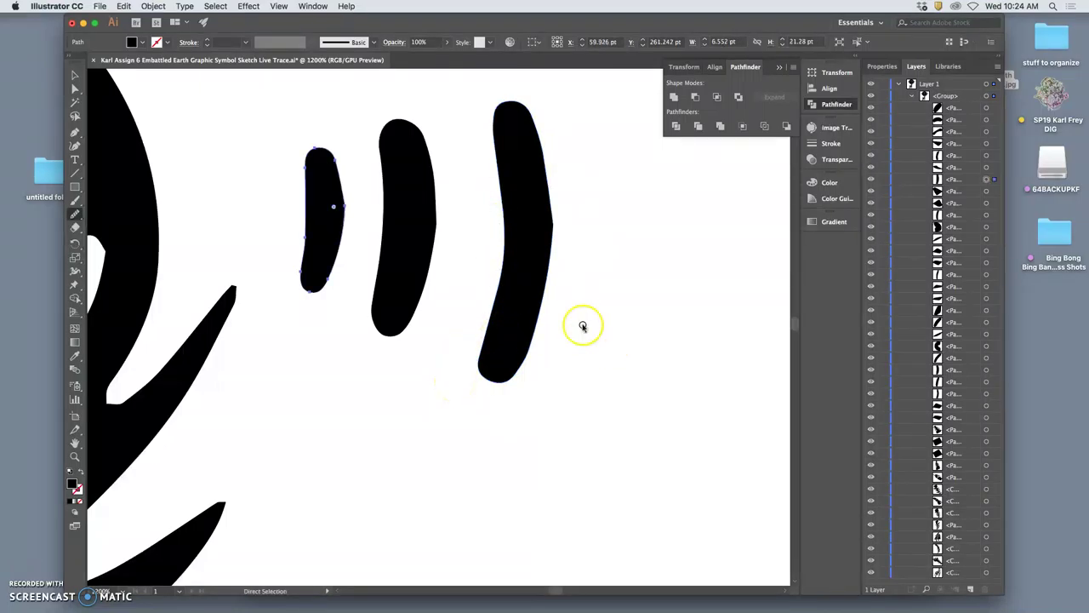
click(124, 7)
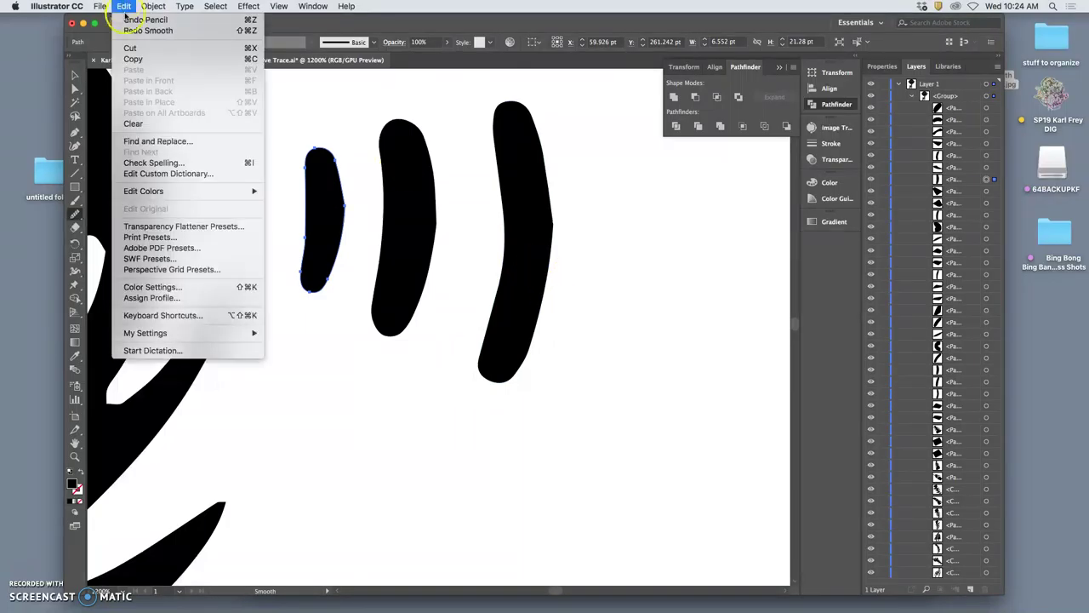
click(136, 19)
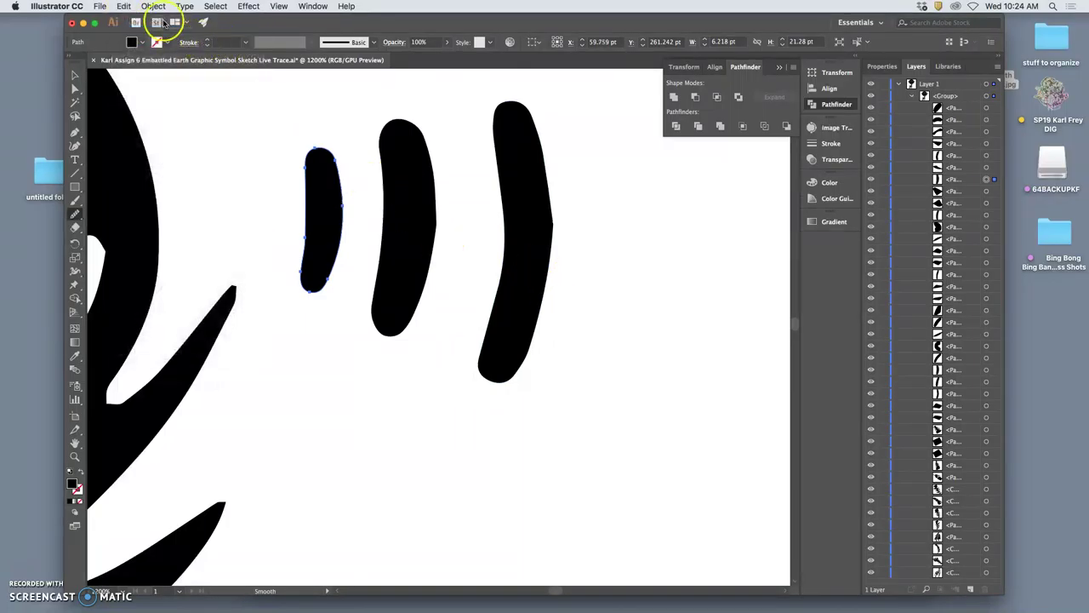
click(124, 6)
click(136, 20)
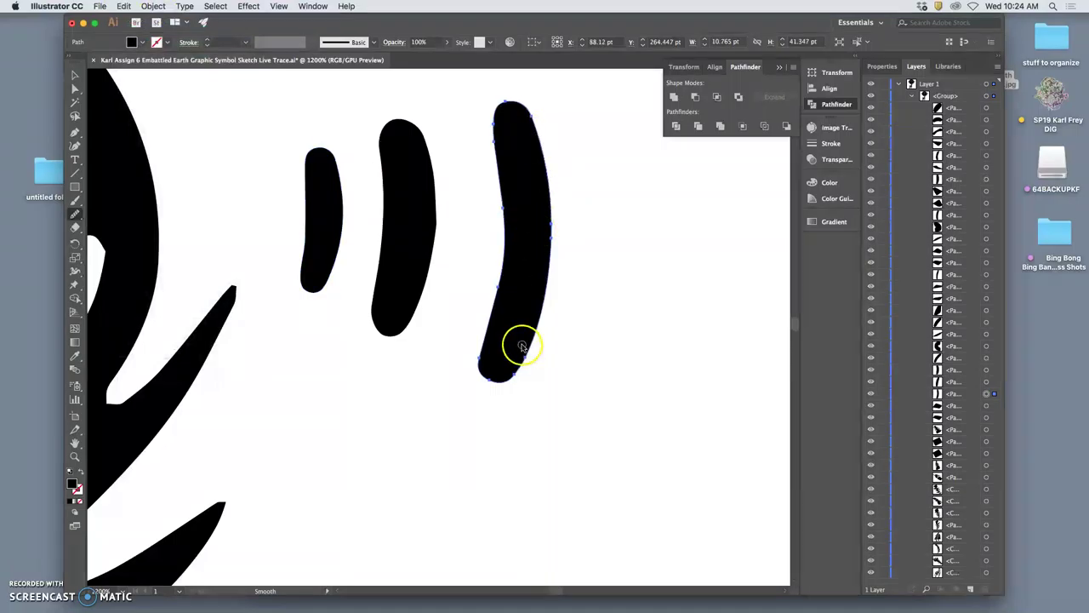
- Smooth the inner edge of the longest motion line beside the globe's right side into an even curve
scroll(564, 413, left, 3)
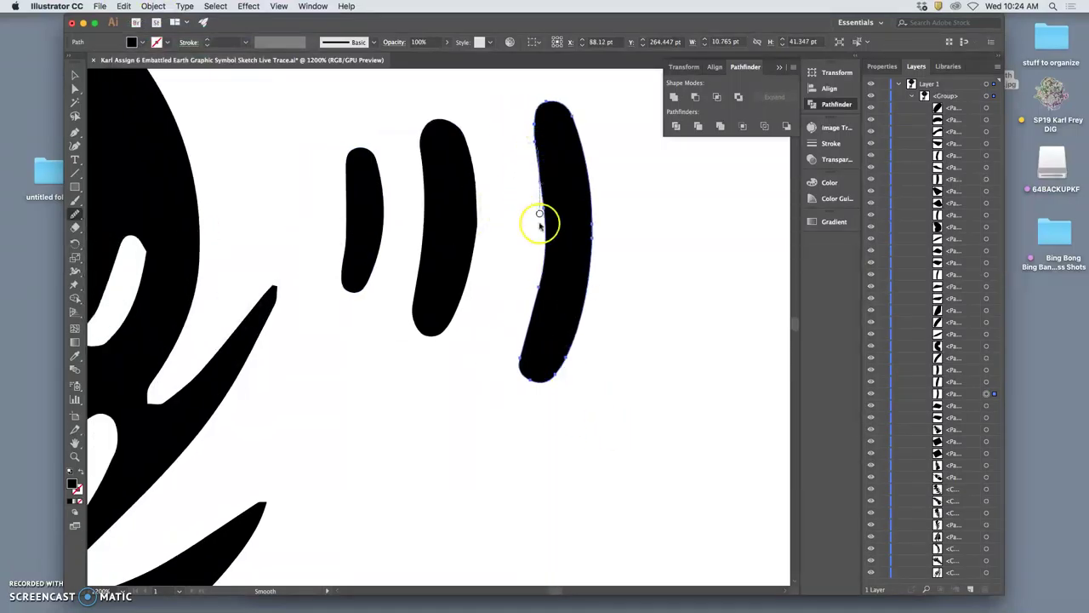
drag(539, 223, 530, 329)
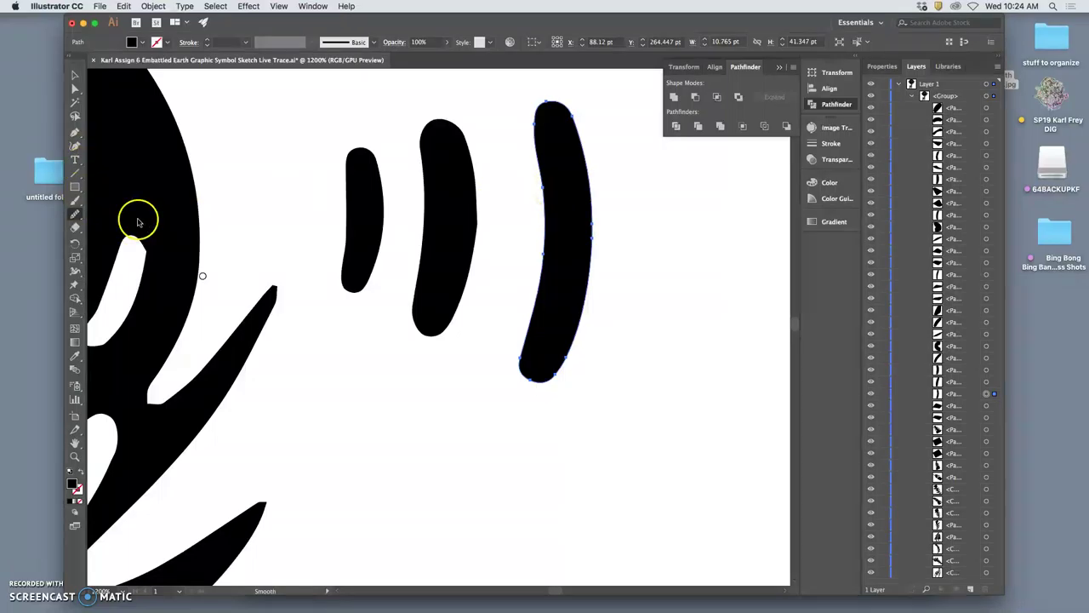
- Examine the globe's right-side spikes and small white highlight by selecting their paths, and review the whole globe and hand zoomed out
scroll(170, 256, left, 6)
click(292, 408)
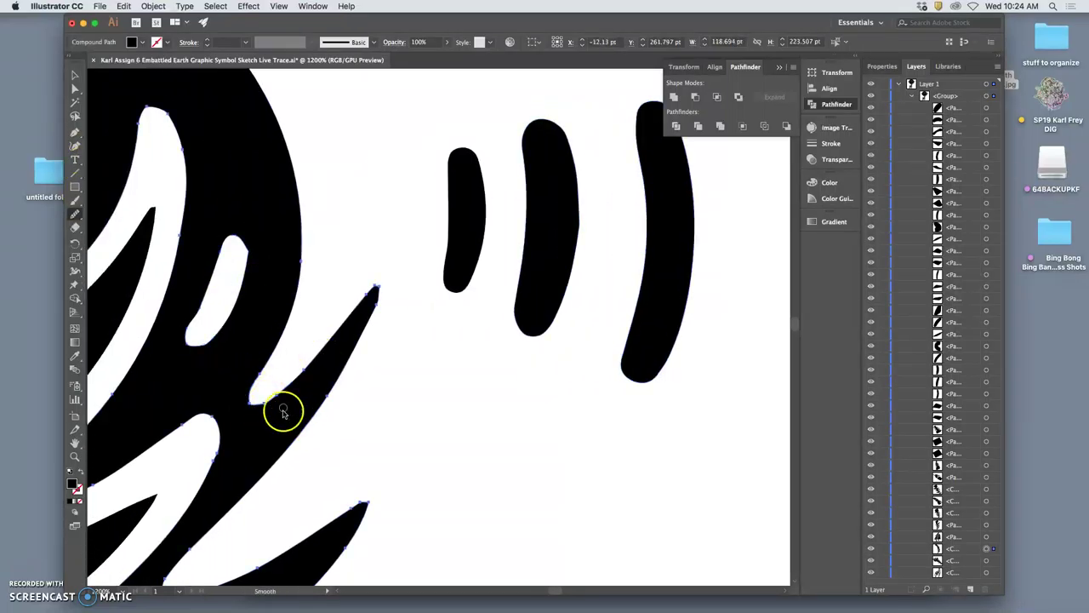
scroll(282, 400, left, 5)
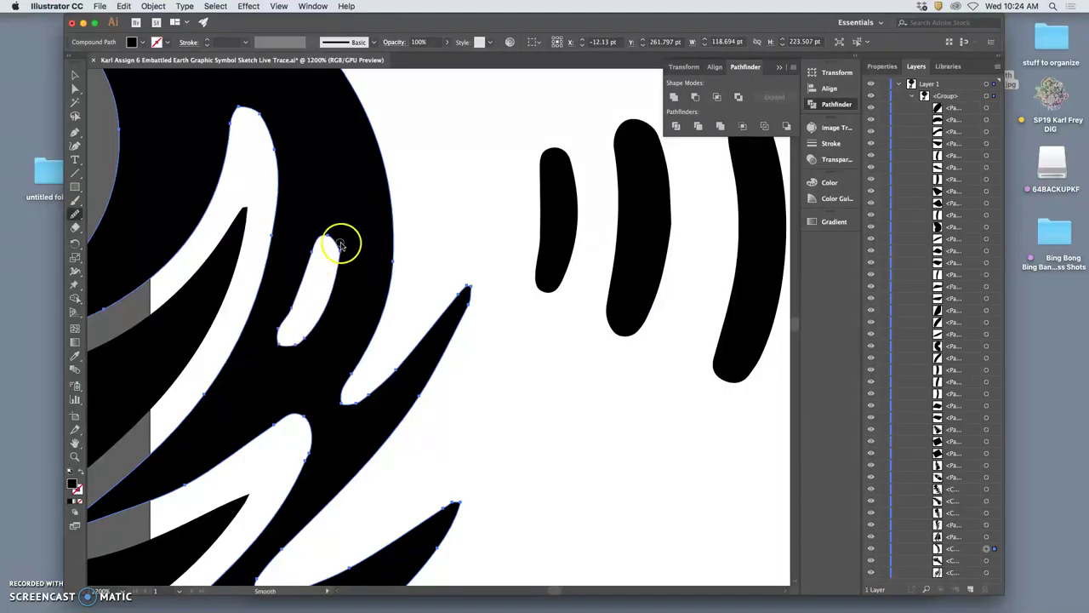
click(328, 293)
scroll(295, 378, left, 4)
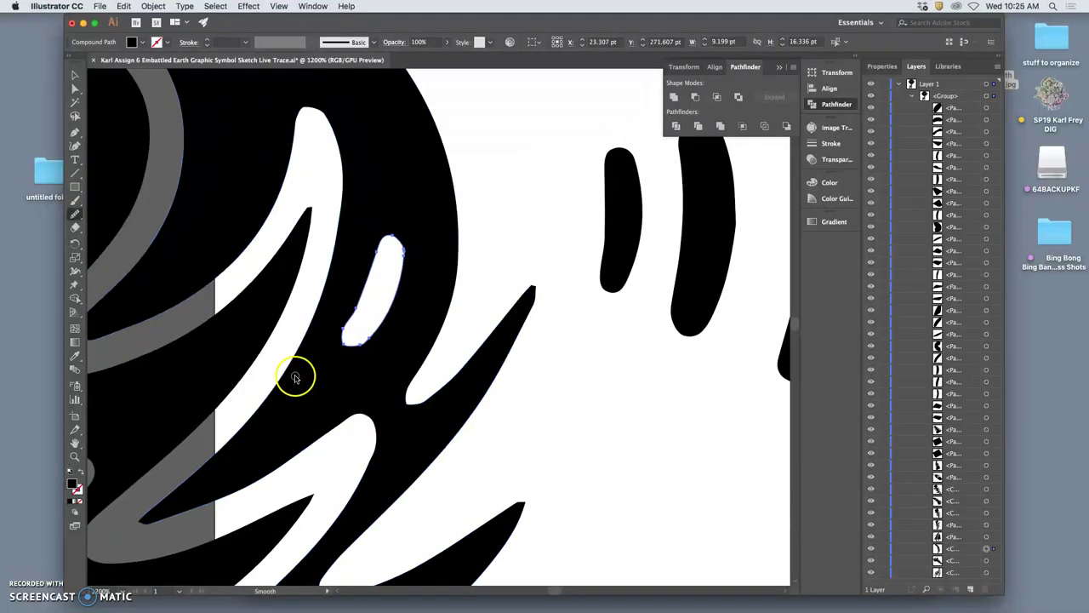
scroll(315, 370, down, 10)
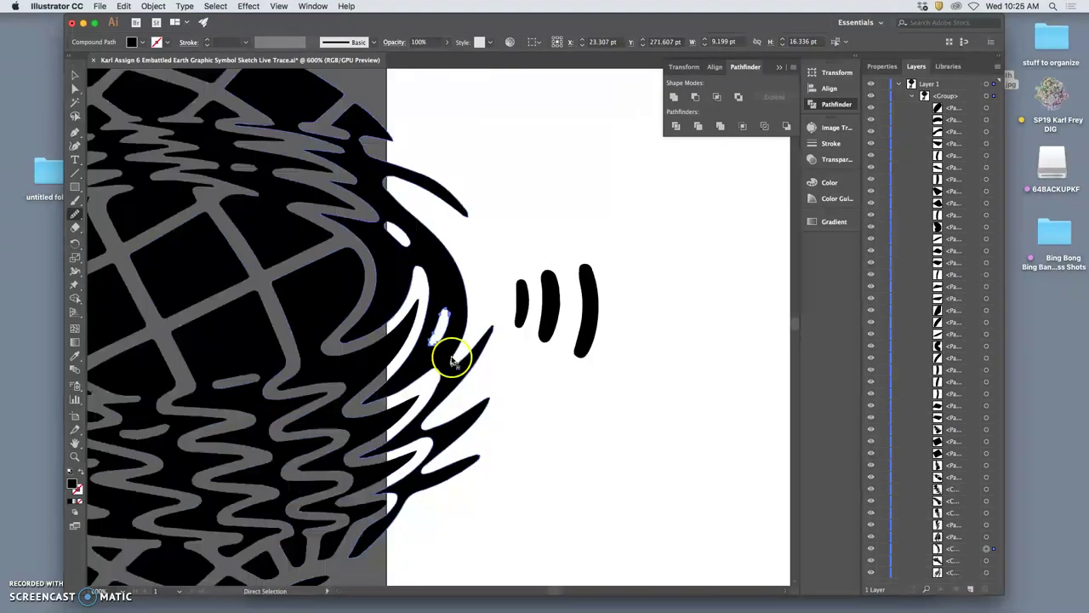
scroll(431, 351, left, 3)
scroll(430, 351, left, 10)
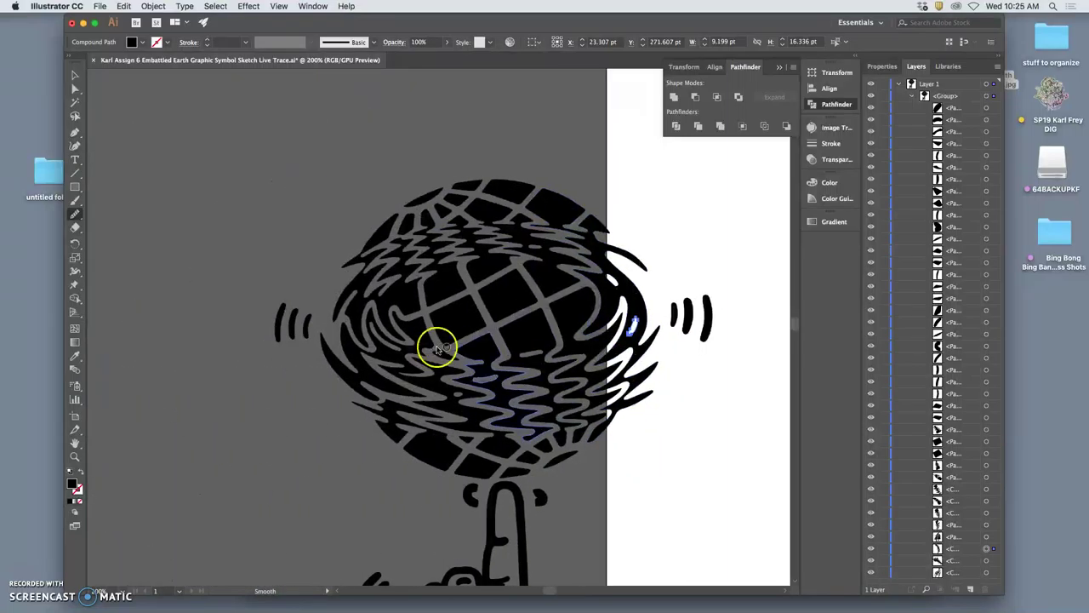
scroll(462, 341, down, 10)
scroll(465, 347, down, 6)
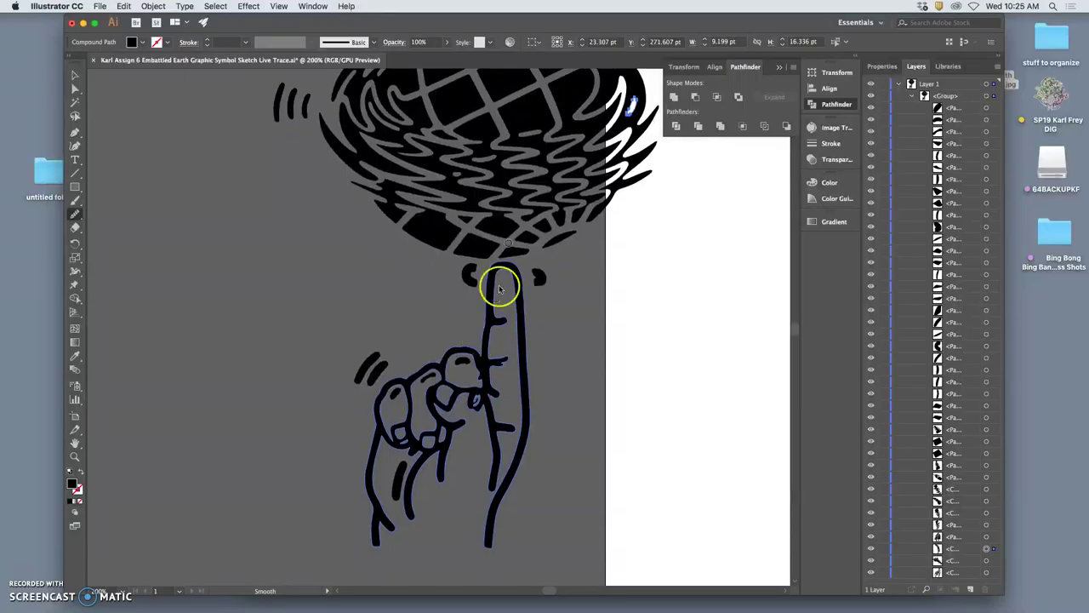
scroll(499, 284, up, 12)
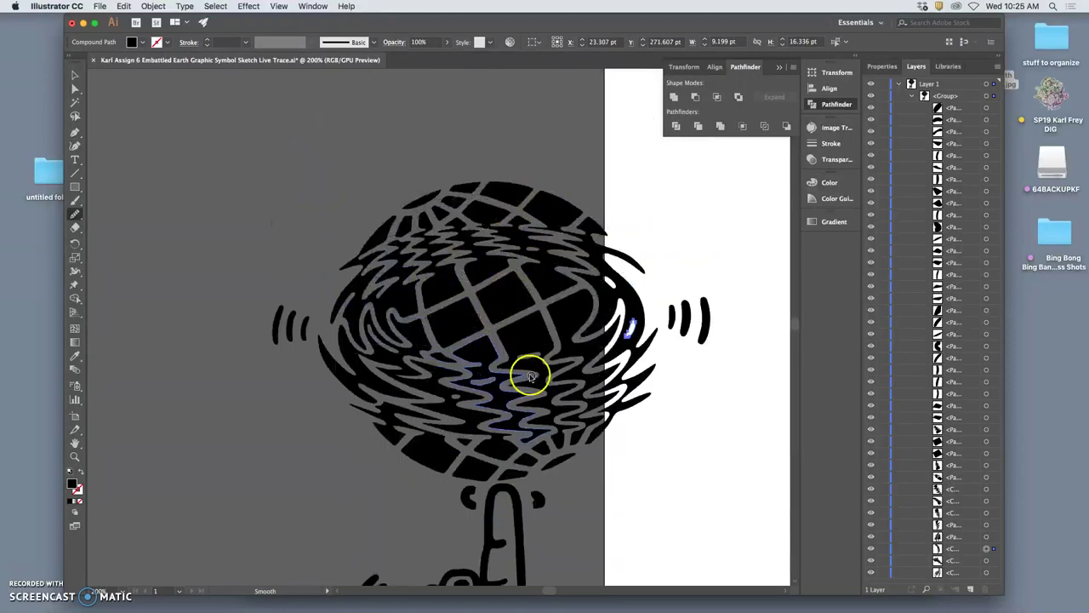
- Try redrawing the curved right edge of the globe's rightmost grid cell with the Pencil tool, and undo the edit
key(super+=)
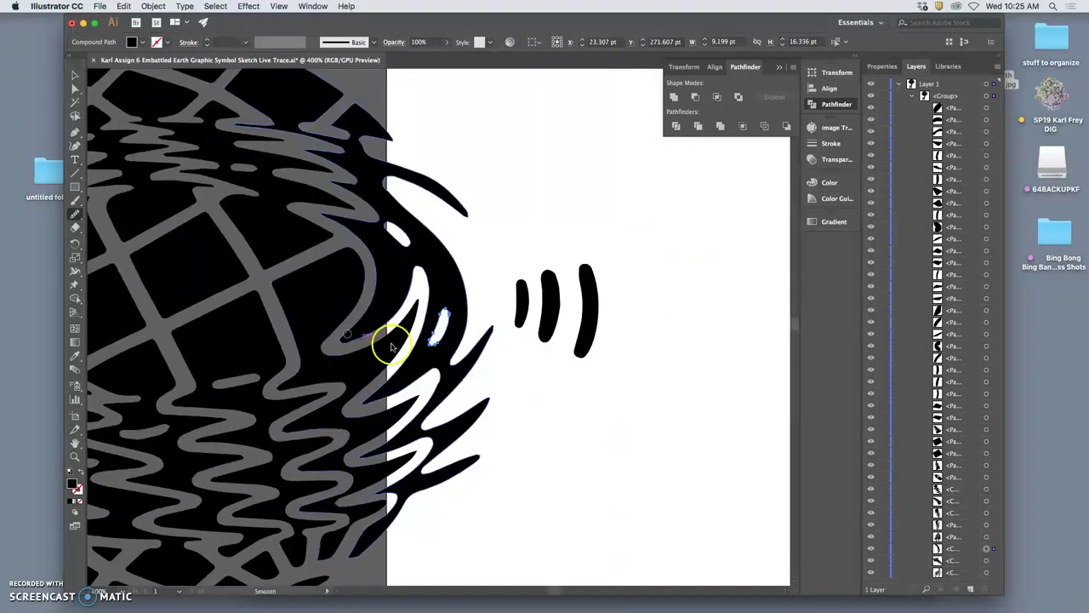
scroll(341, 333, left, 12)
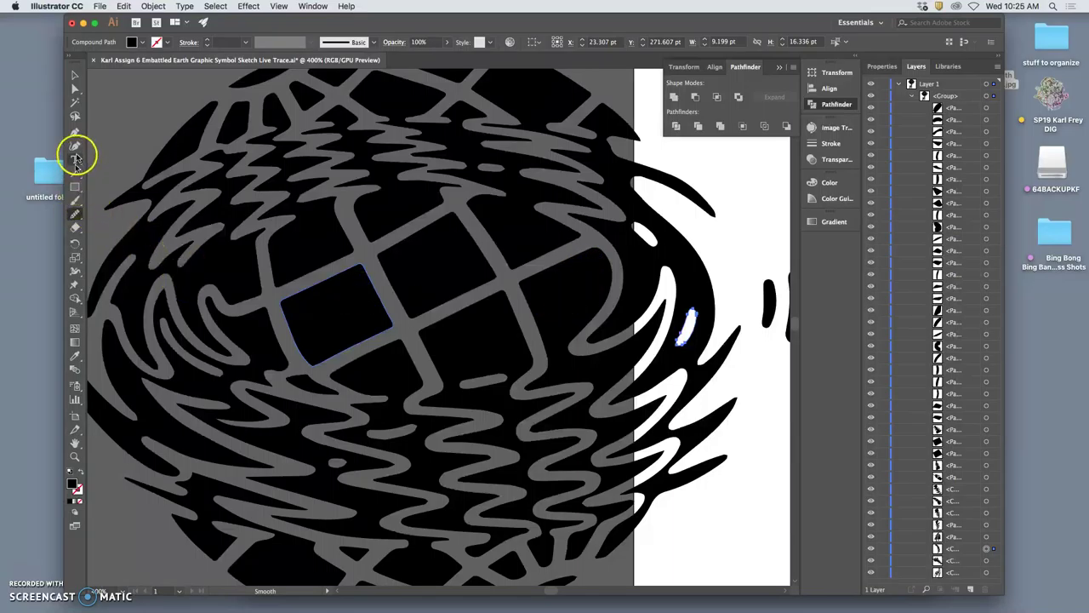
click(82, 216)
click(127, 227)
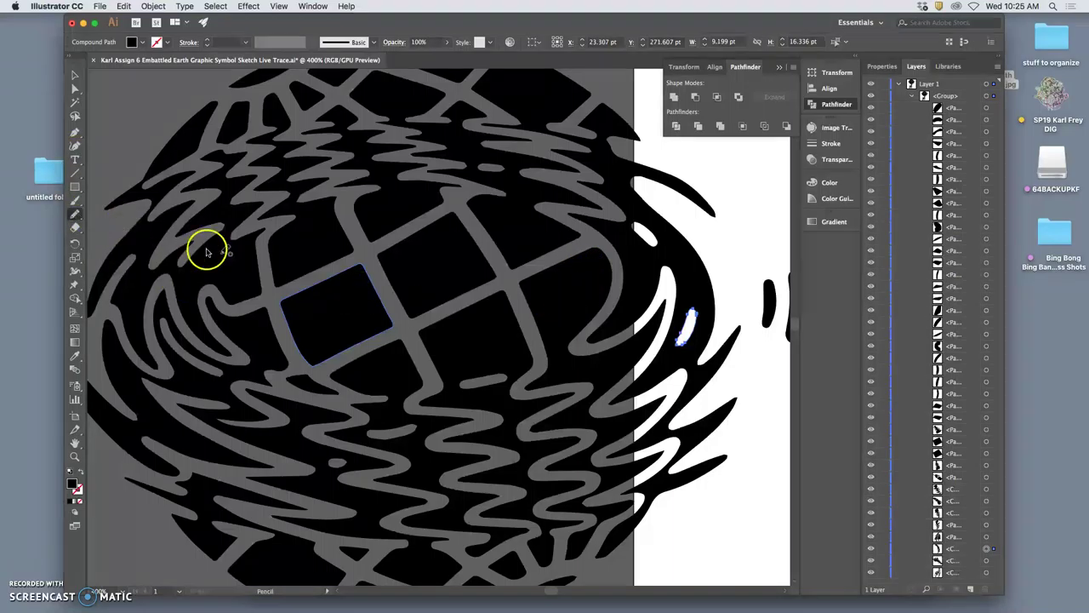
super+click(499, 309)
super+click(589, 304)
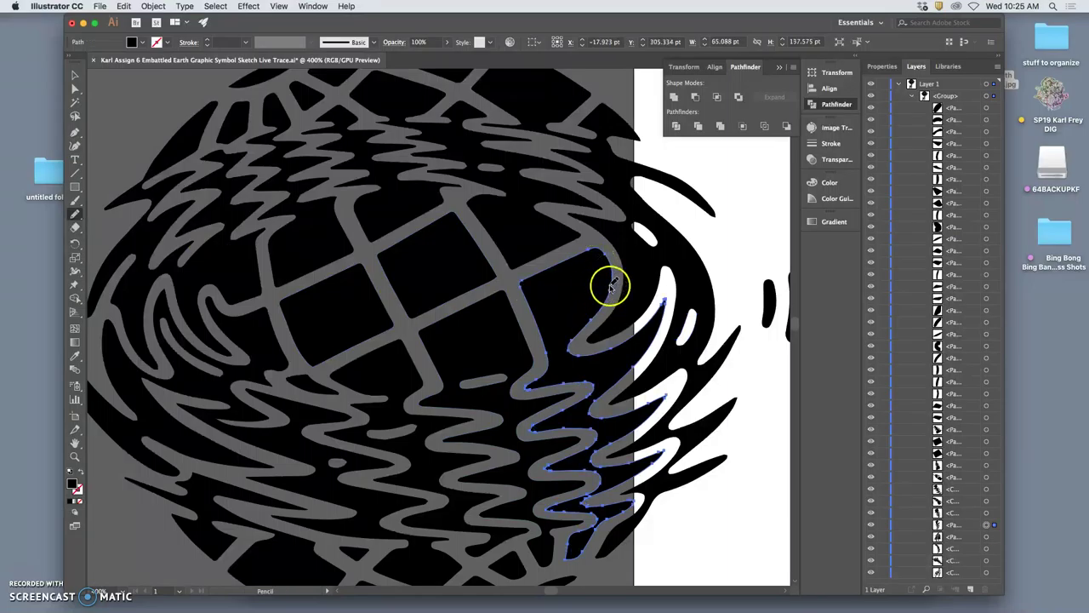
mouse_move(611, 285)
mouse_down()
mouse_move(547, 309)
mouse_move(590, 312)
mouse_move(584, 324)
mouse_up()
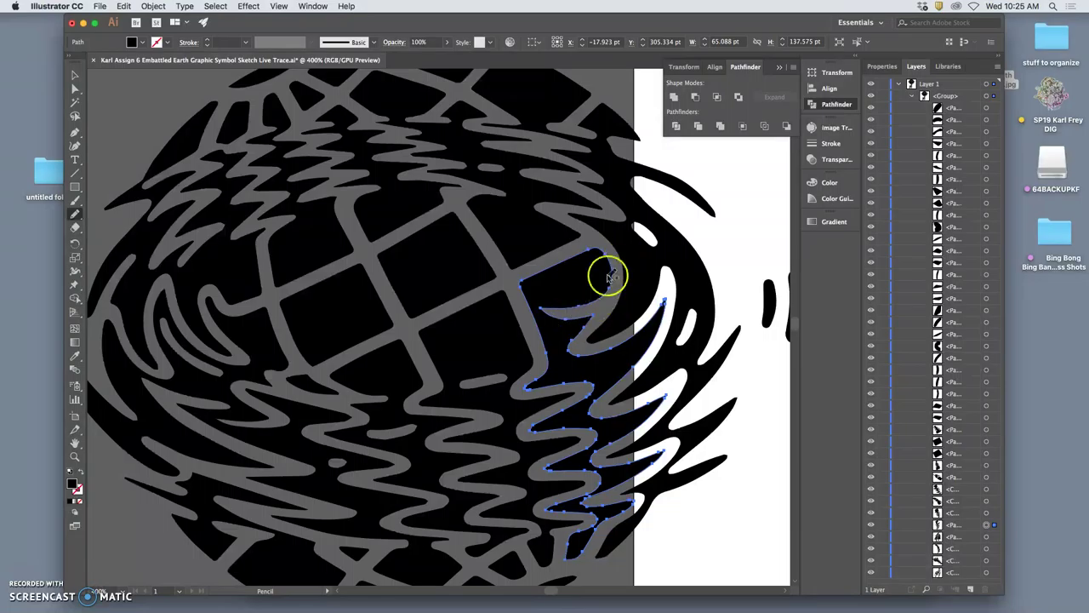
key(super+z)
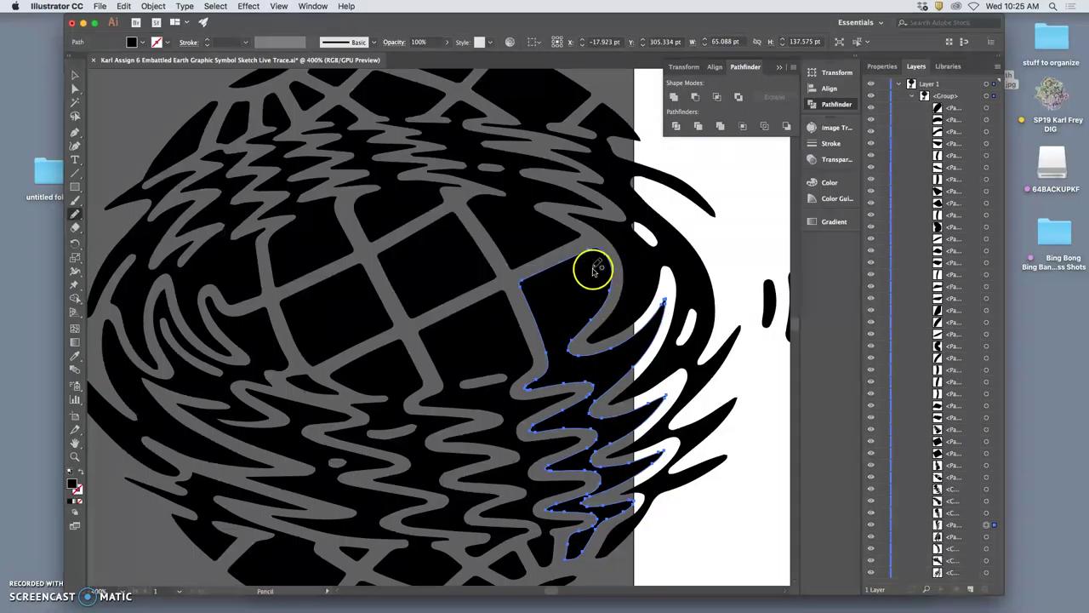
- Erase a ragged opening inside the globe's rightmost black grid cell with the Eraser at its 5 pt size
click(75, 227)
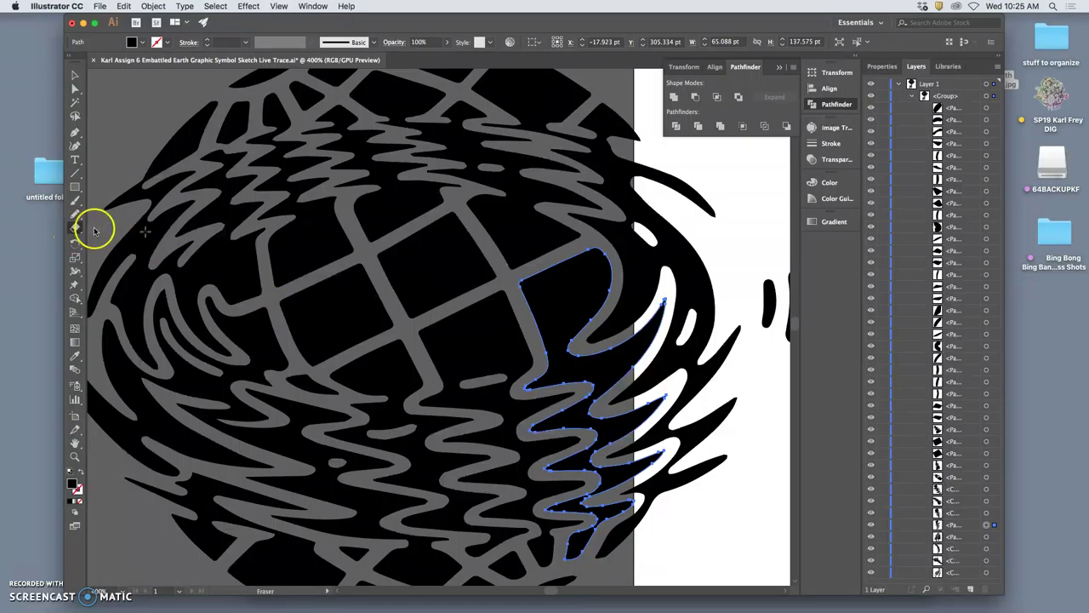
double_click(74, 227)
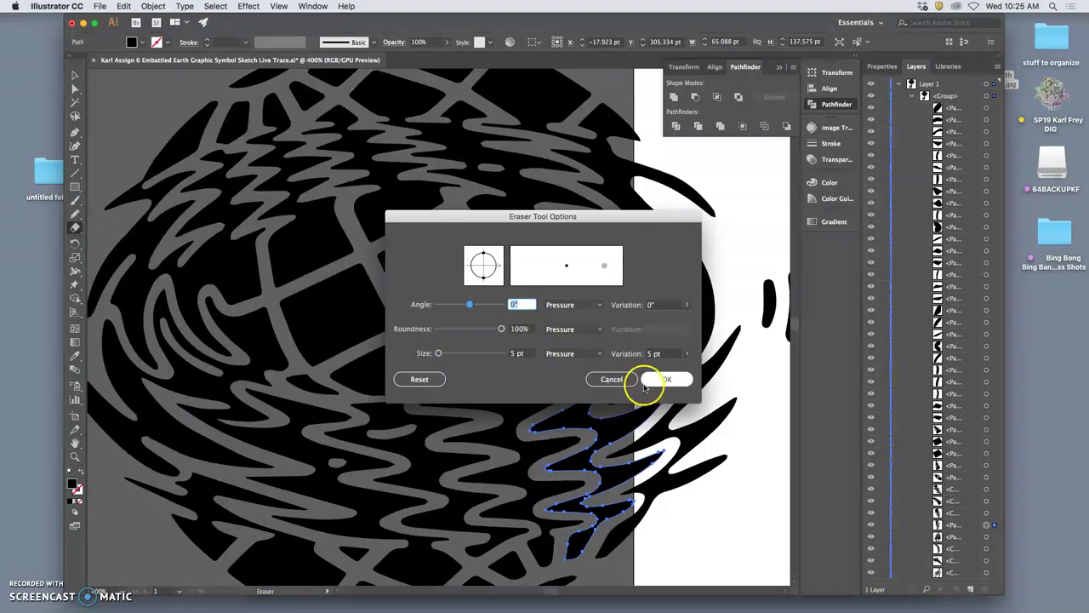
click(667, 378)
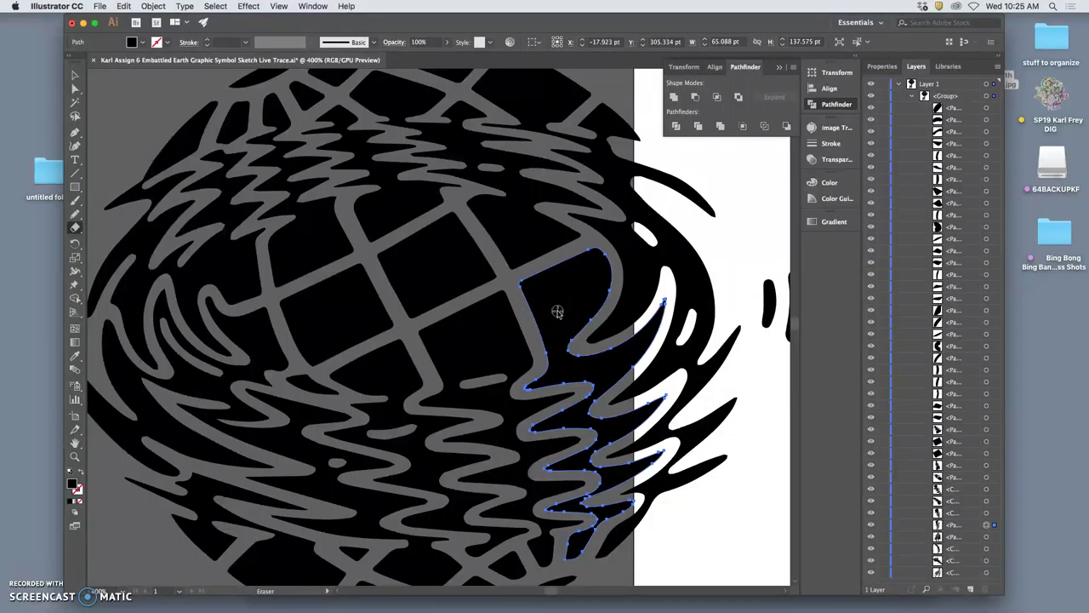
mouse_move(557, 310)
mouse_down()
mouse_move(572, 284)
mouse_move(566, 313)
mouse_up()
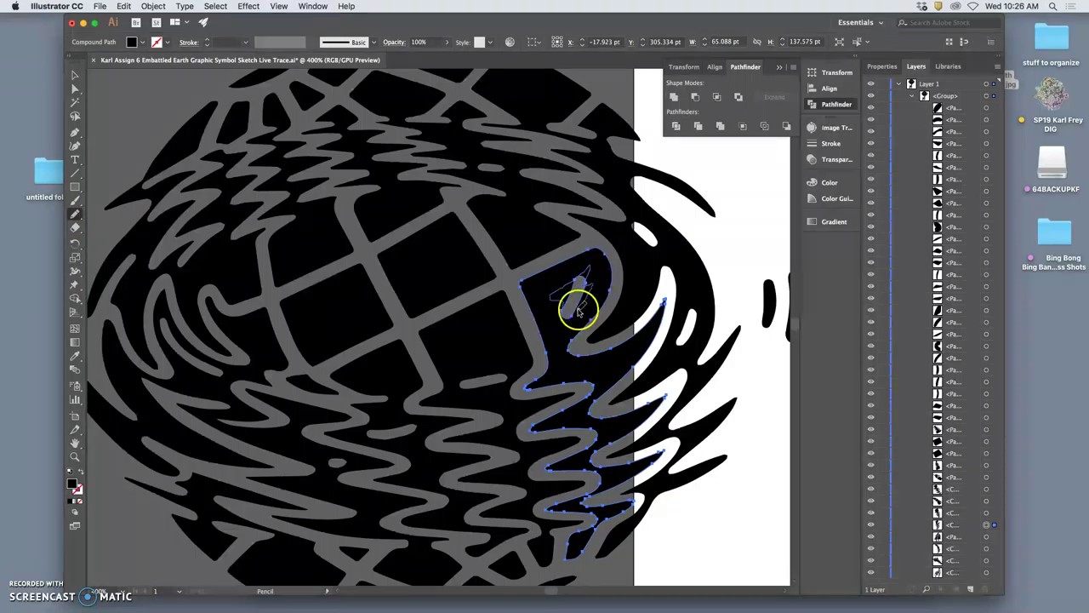
- Trim the ragged opening into a single teardrop with the Pencil tool, try smoothing its outline and undo the last edit
drag(570, 319, 566, 323)
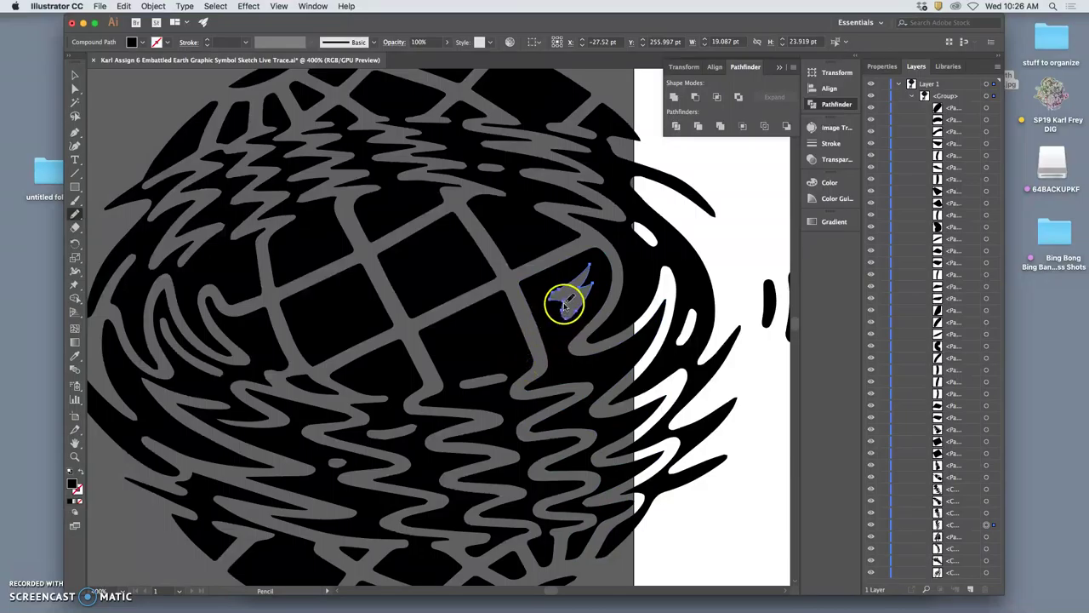
drag(580, 295, 593, 281)
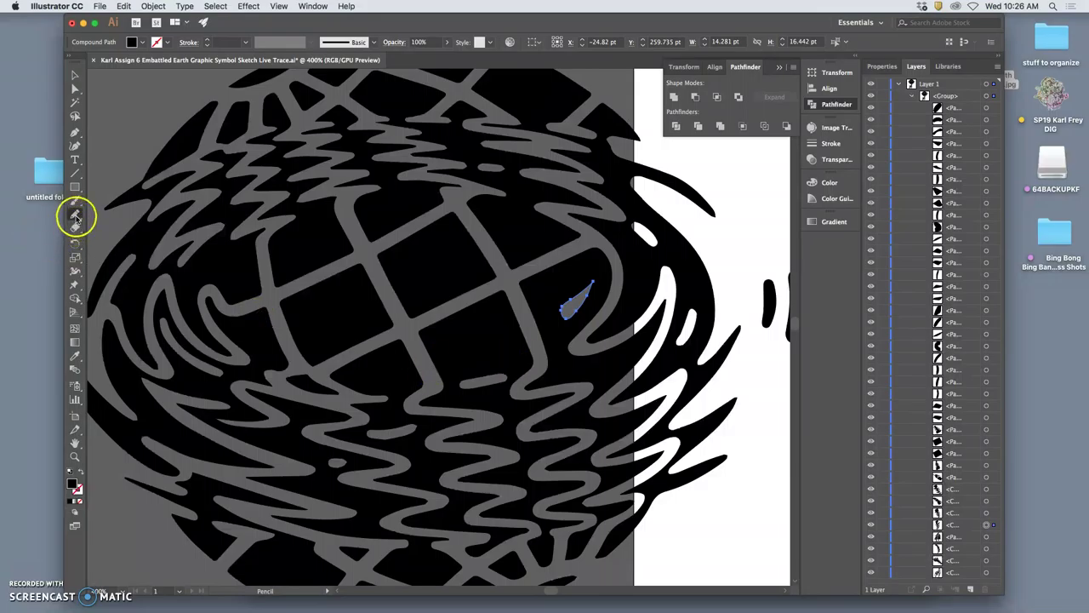
drag(74, 218, 126, 241)
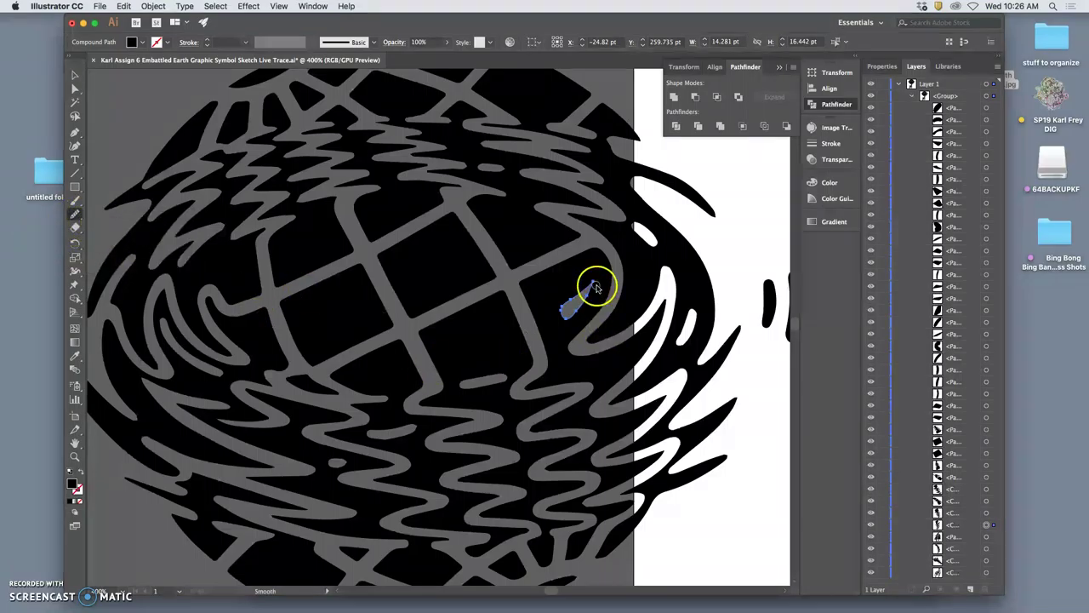
drag(554, 320, 521, 360)
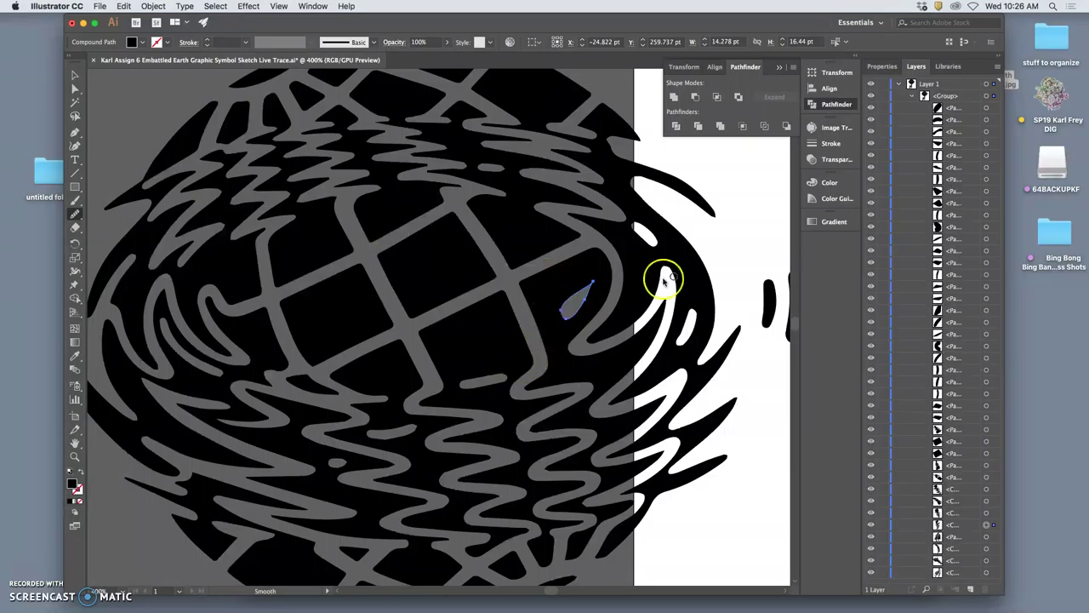
super+click(731, 240)
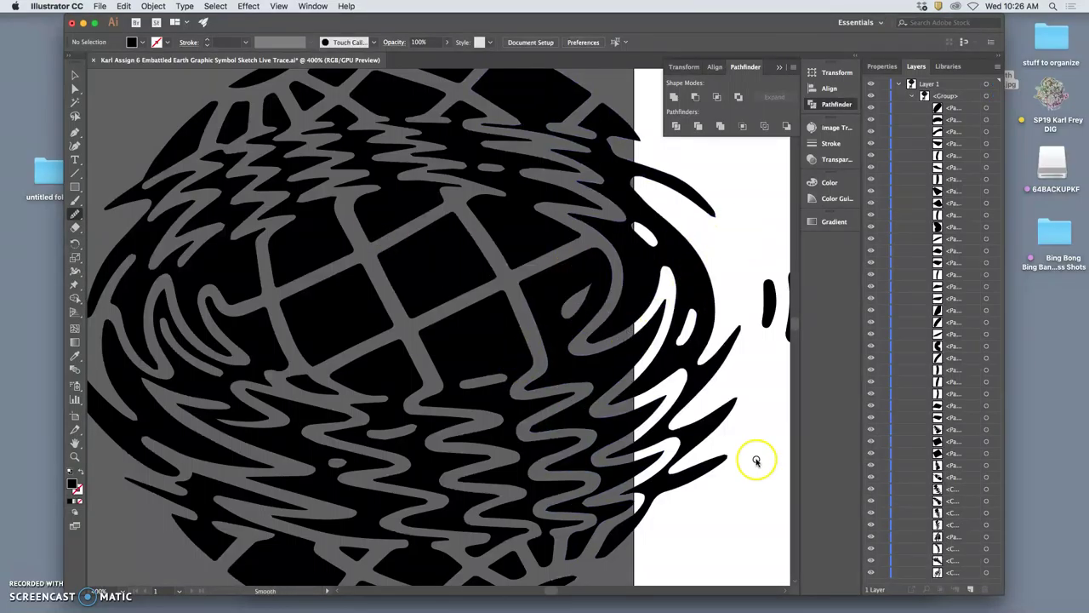
key(super+z)
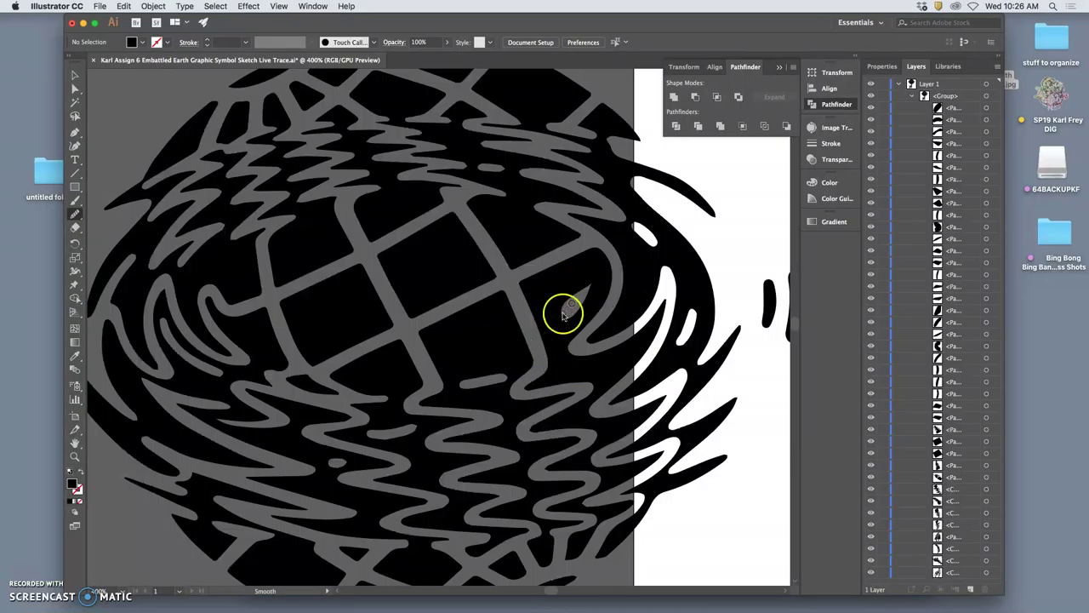
- Reselect the grid cell's path and redraw the opening's edges with the Pencil tool into a small pointed sliver
click(75, 214)
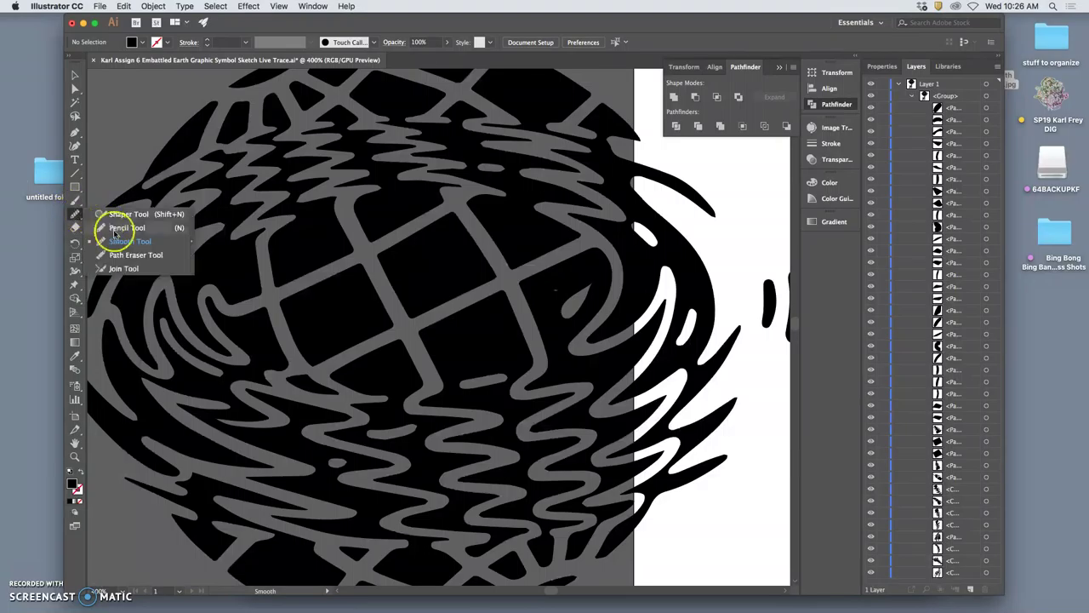
click(109, 228)
super+click(569, 288)
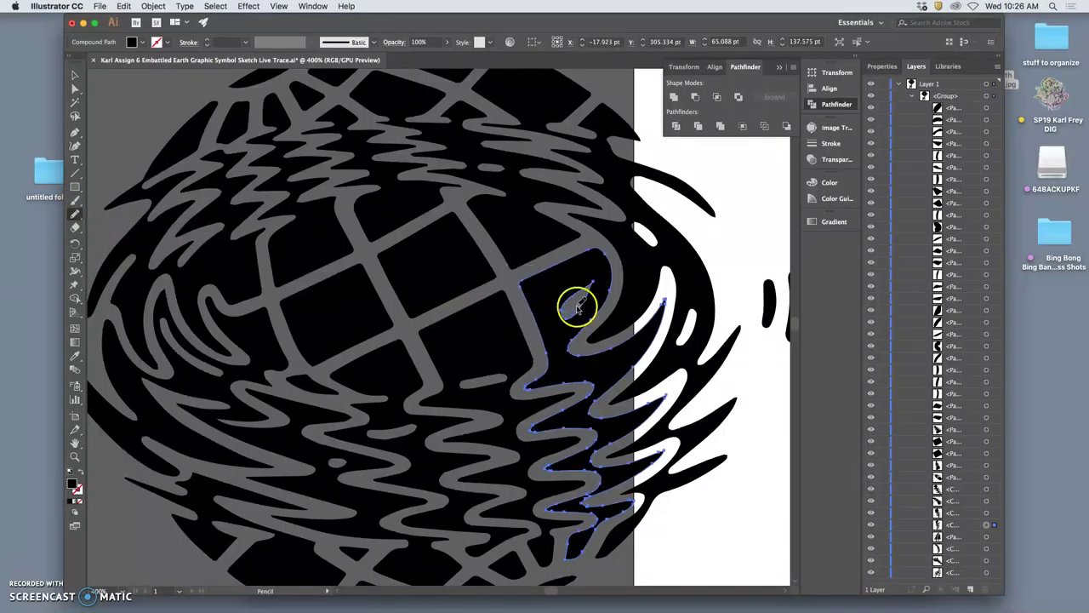
drag(584, 303, 563, 313)
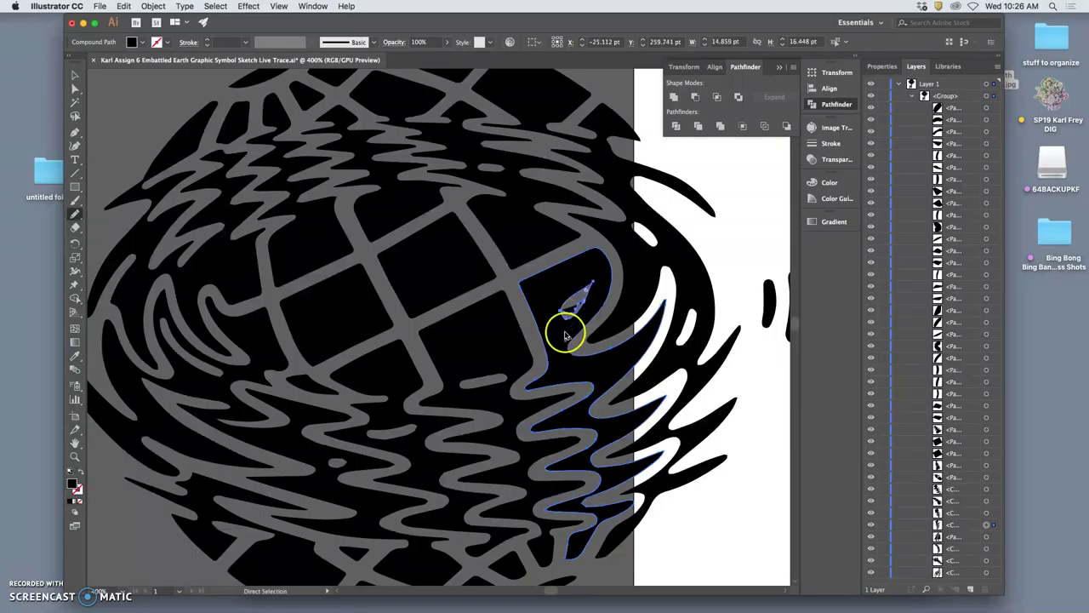
super+click(565, 335)
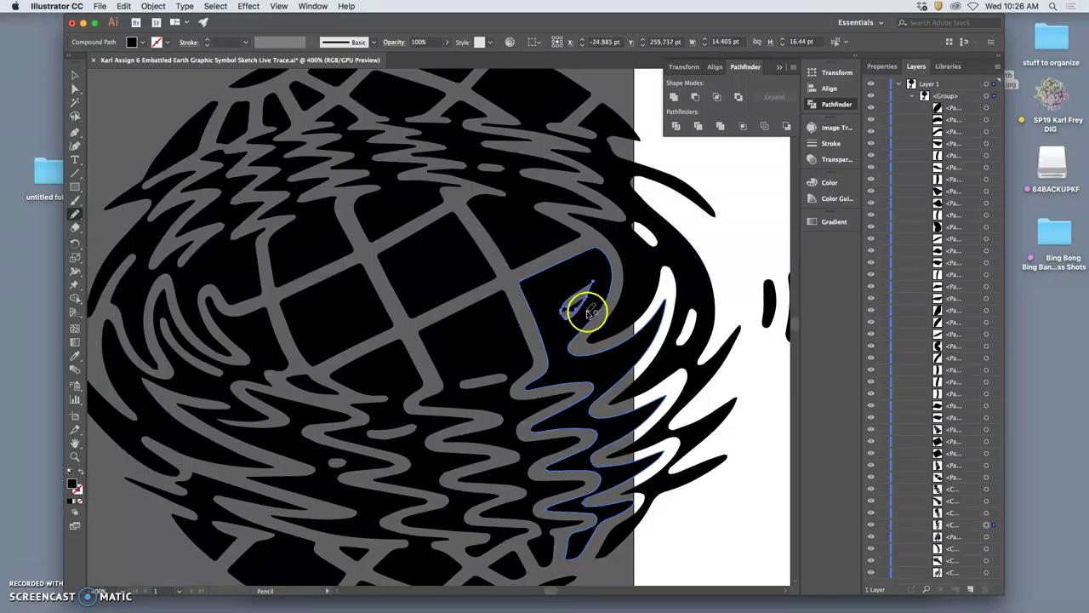
super+click(585, 315)
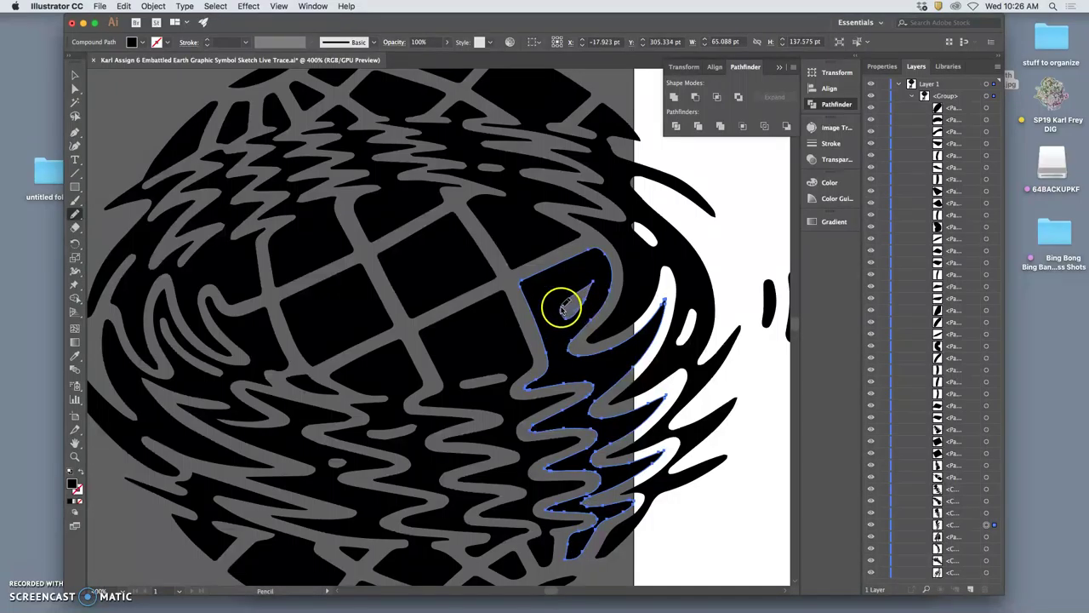
super+click(566, 301)
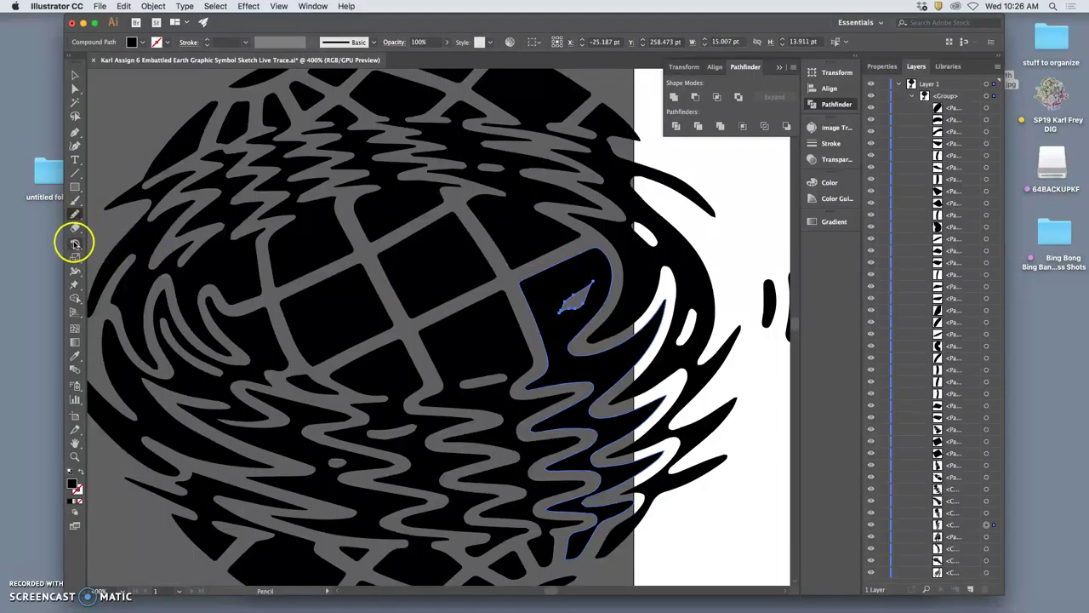
- Set the Blob Brush size to 11 pt, clear the selection and paint the opening in the rightmost grid cell solid black
mouse_move(76, 203)
mouse_down()
mouse_move(99, 197)
mouse_move(118, 217)
mouse_up()
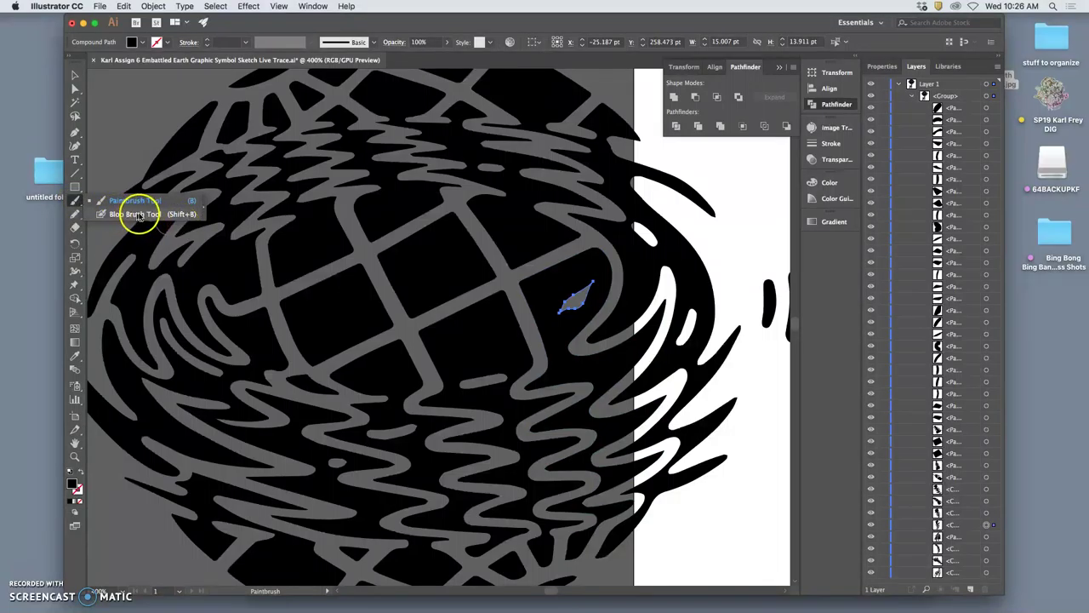
drag(139, 217, 130, 219)
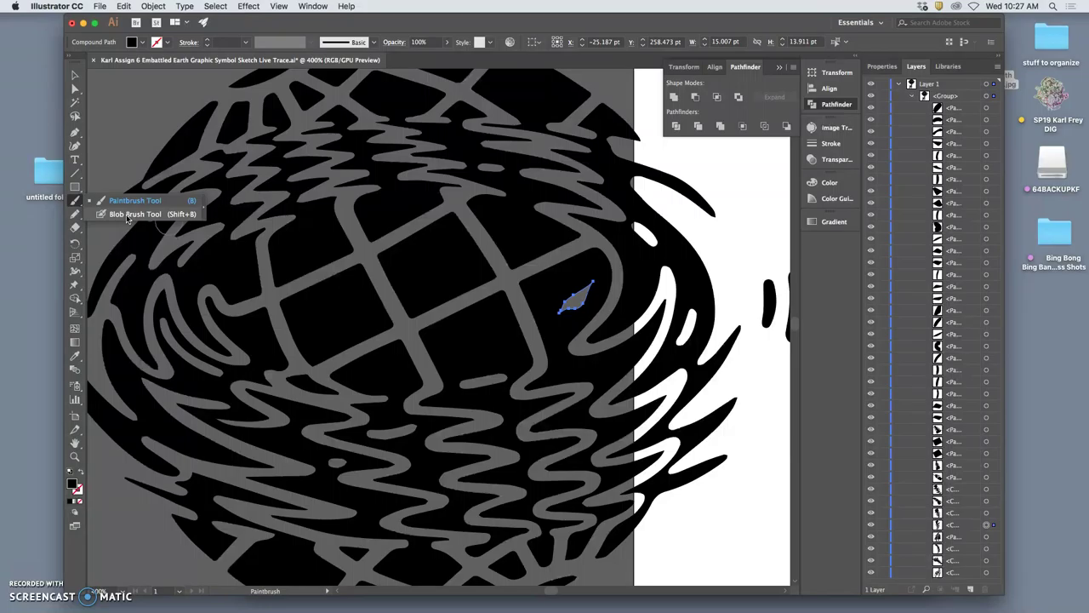
click(128, 216)
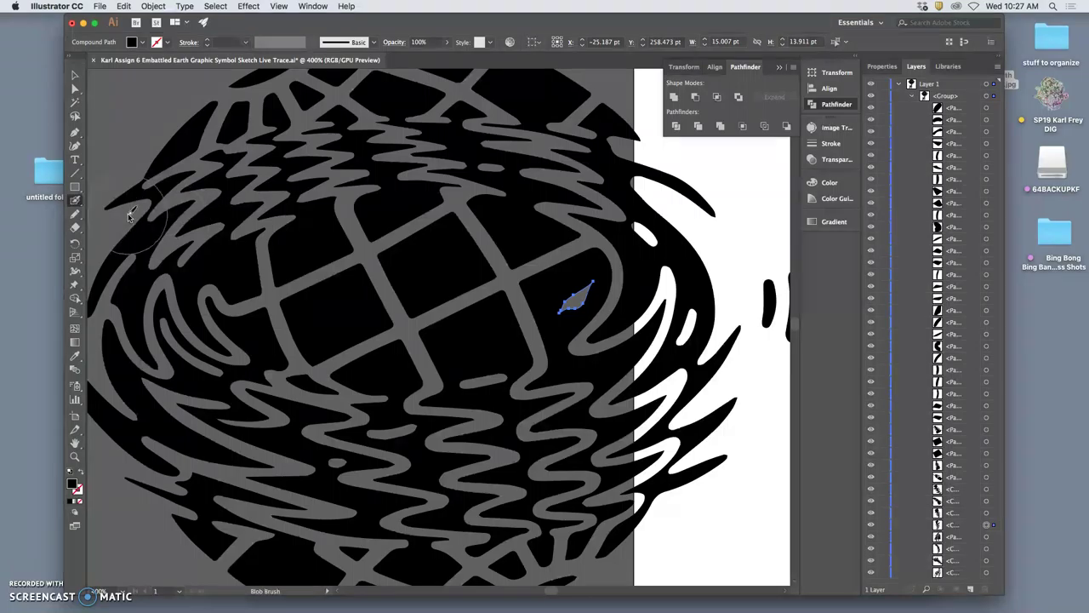
double_click(75, 198)
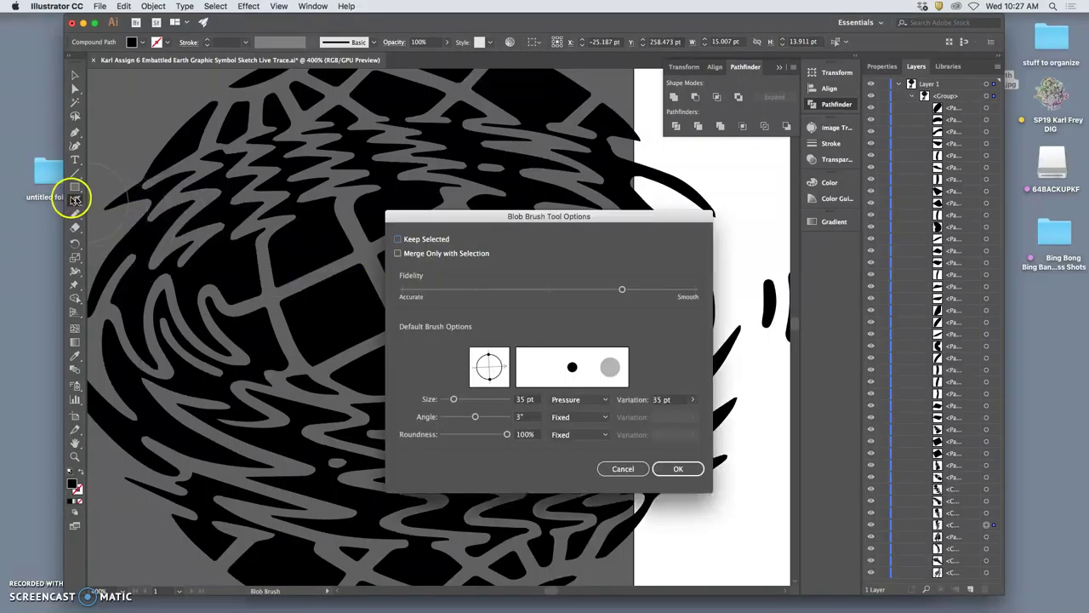
drag(453, 399, 437, 397)
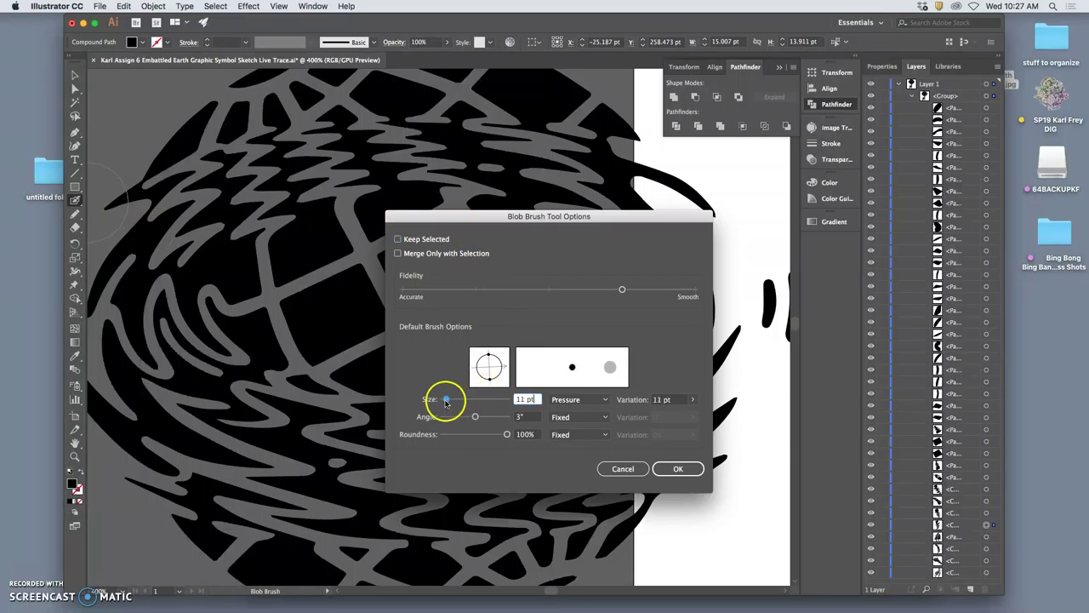
click(678, 468)
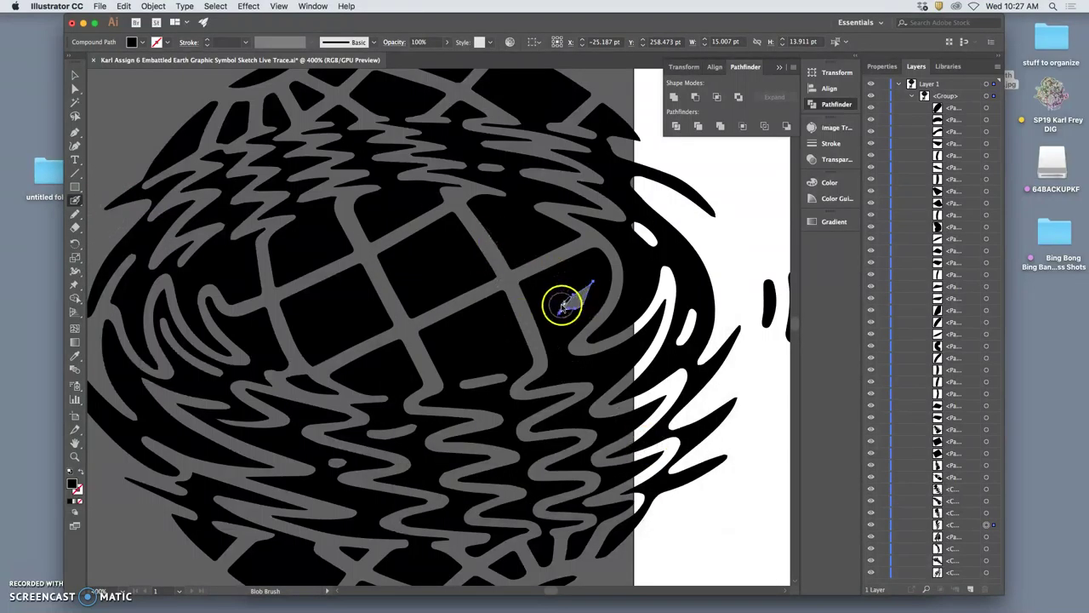
key(super+shift+a)
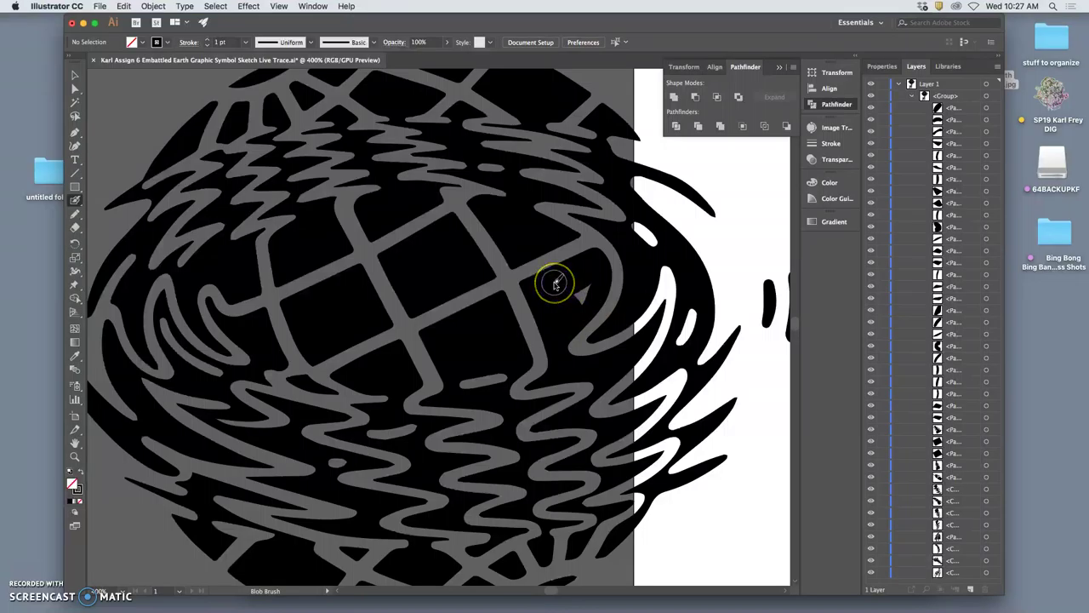
mouse_move(554, 283)
mouse_down()
mouse_move(573, 286)
mouse_move(573, 301)
mouse_move(508, 346)
mouse_move(495, 342)
mouse_up()
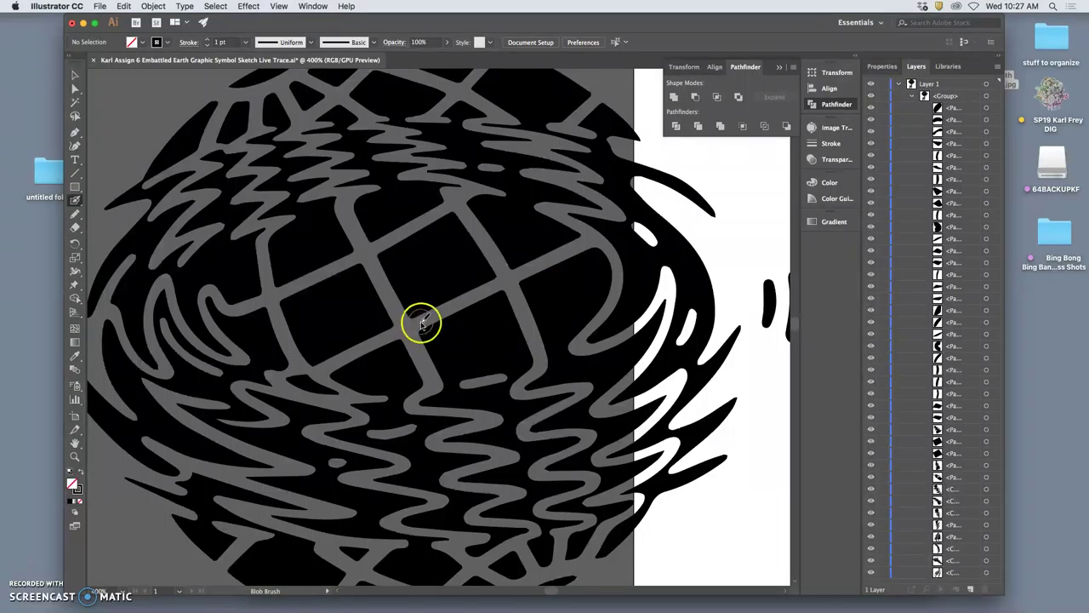
- Set the Blob Brush options to an 11 pt size controlled by Pressure with an 11 pt variation
scroll(420, 318, left, 3)
scroll(420, 317, down, 3)
scroll(421, 317, left, 3)
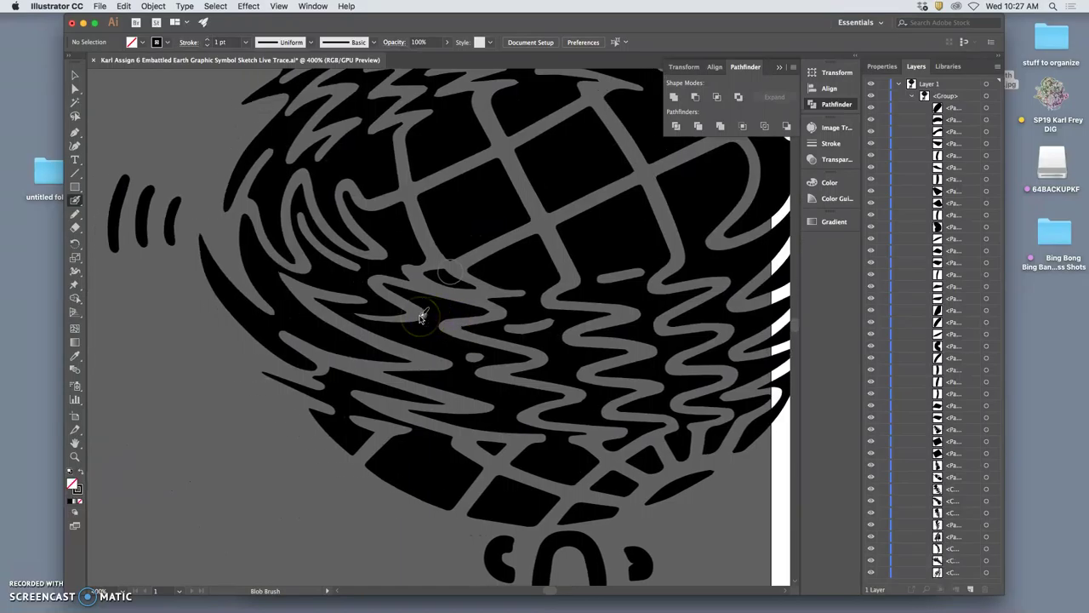
scroll(420, 317, right, 5)
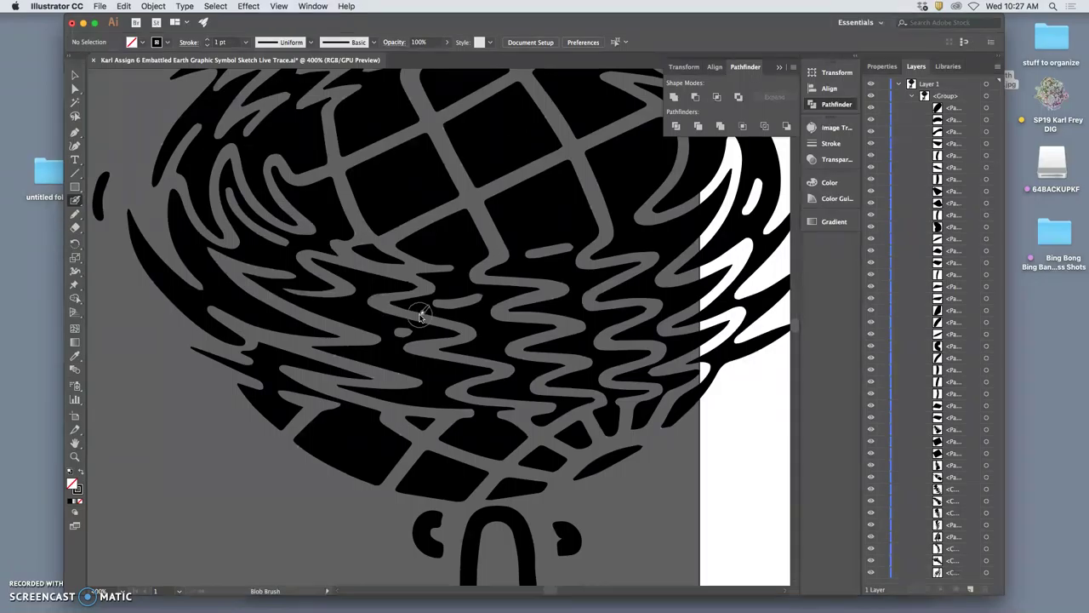
scroll(420, 316, down, 6)
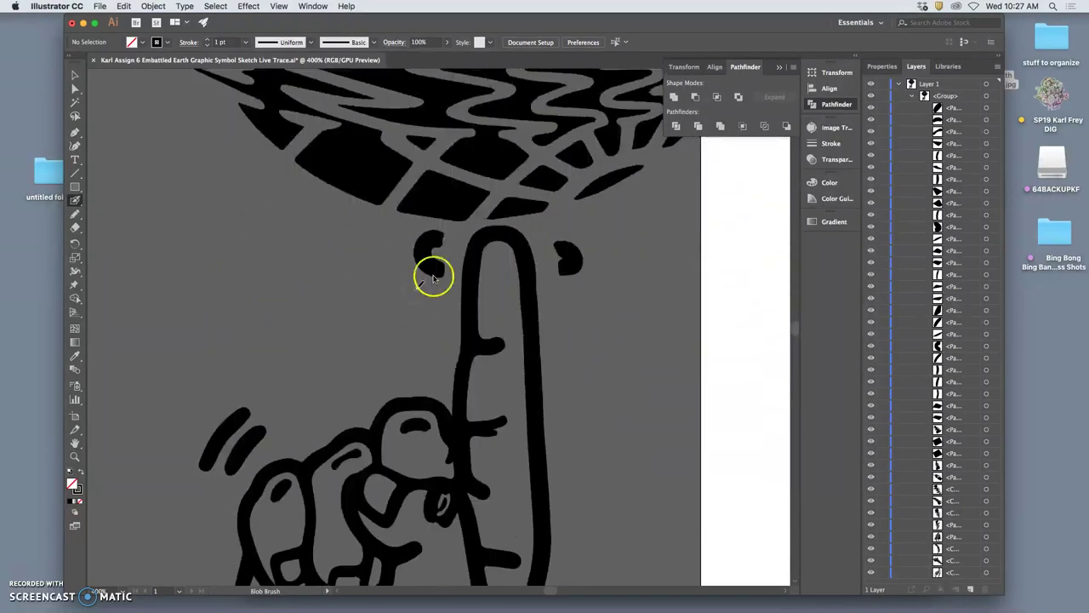
scroll(383, 319, down, 3)
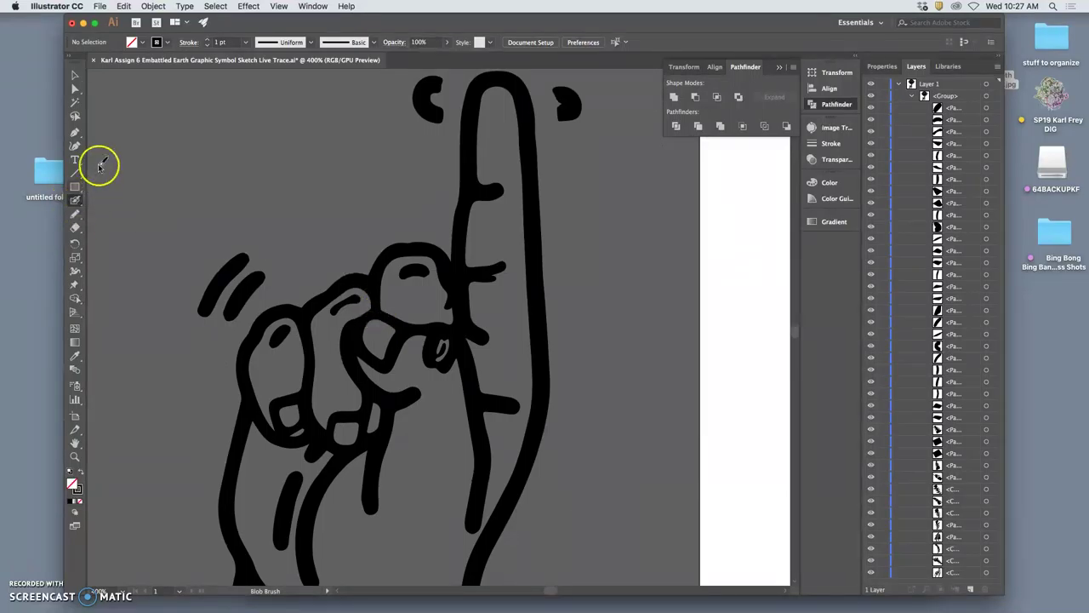
double_click(74, 201)
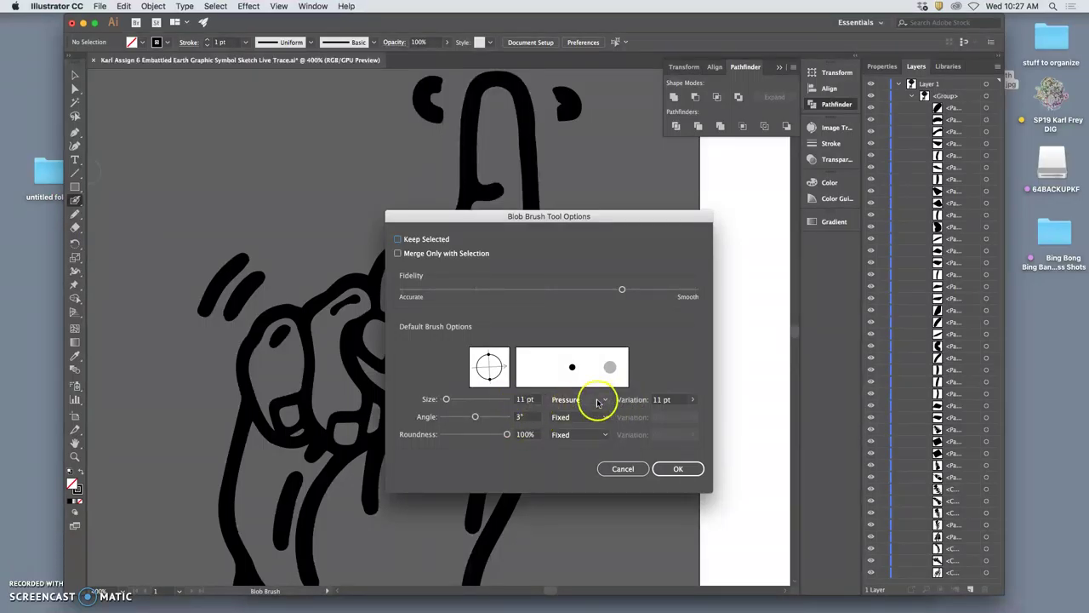
click(678, 467)
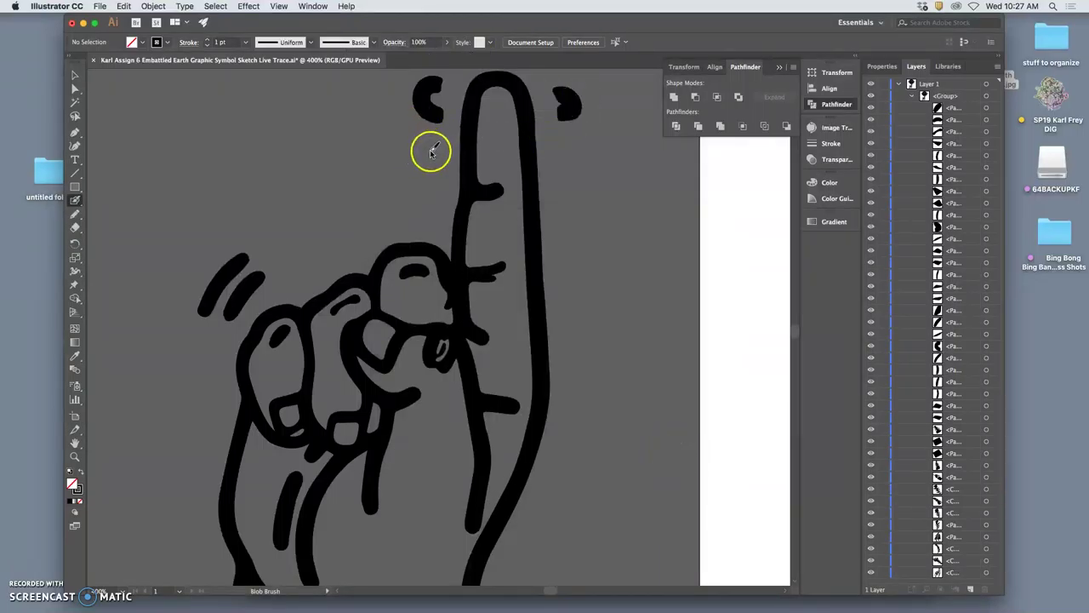
- Try painting curved motion marks beside the raised finger and above the knuckles with the Blob Brush, undoing each stroke
mouse_move(404, 167)
mouse_down()
mouse_move(384, 195)
mouse_move(401, 204)
mouse_up()
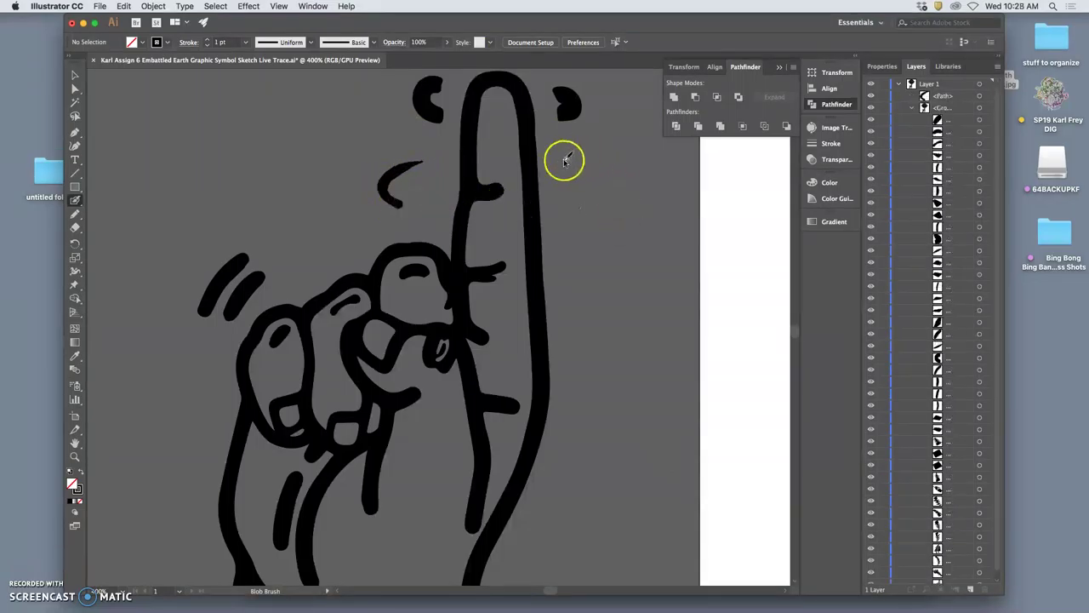
key(super+z)
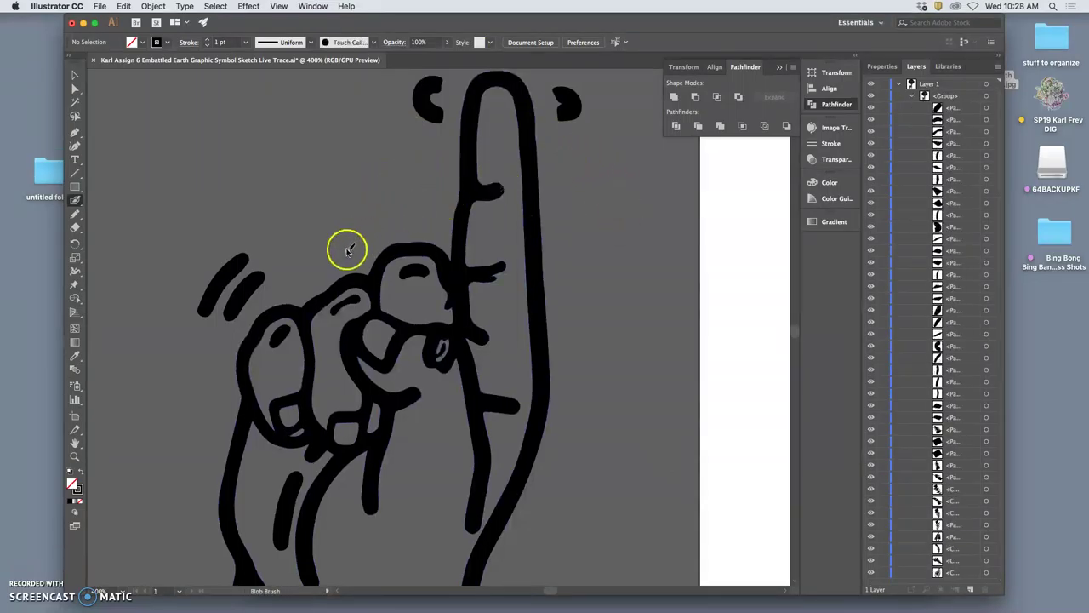
mouse_move(364, 239)
mouse_down()
mouse_move(408, 231)
mouse_move(357, 226)
mouse_move(412, 224)
mouse_up()
key(super+z)
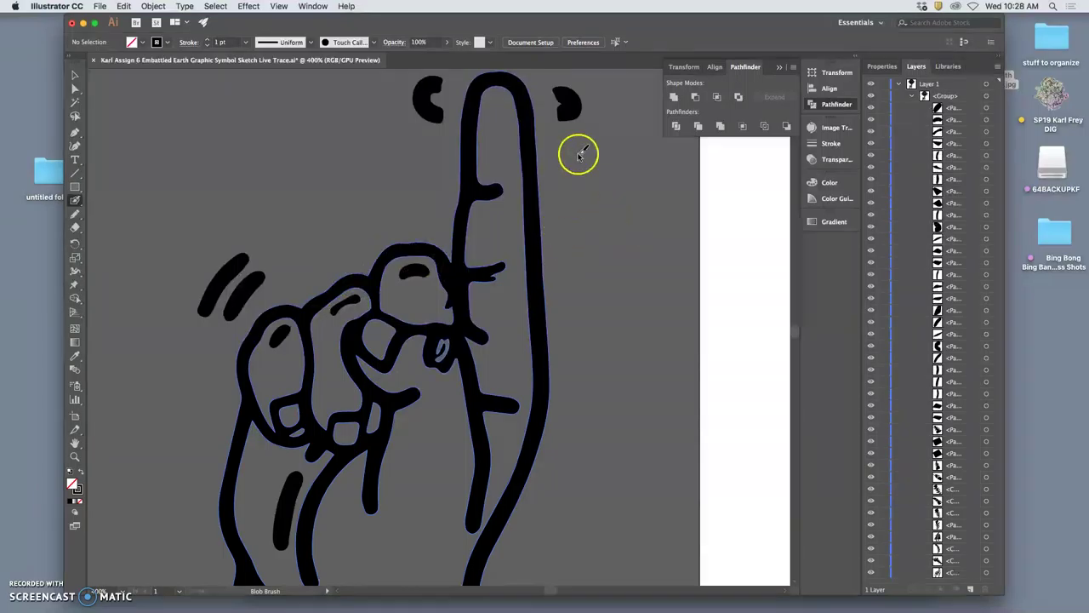
- Try extending the upper end of the curled mark left of the fingertip with the Blob Brush and undo it
mouse_move(430, 100)
mouse_down()
mouse_move(451, 80)
mouse_move(438, 85)
mouse_up()
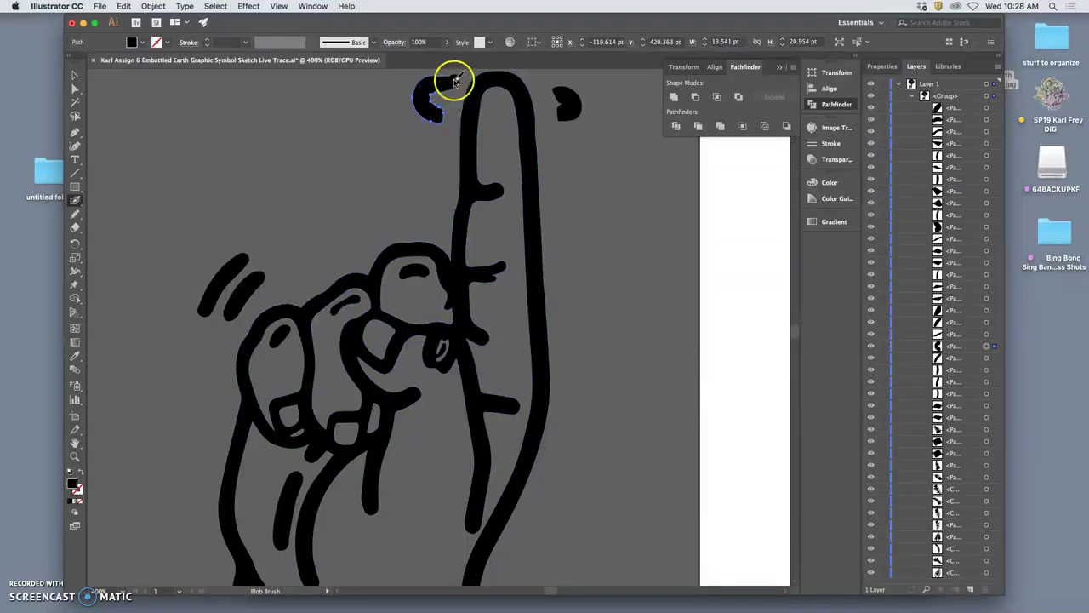
key(super+shift+a)
super+click(421, 100)
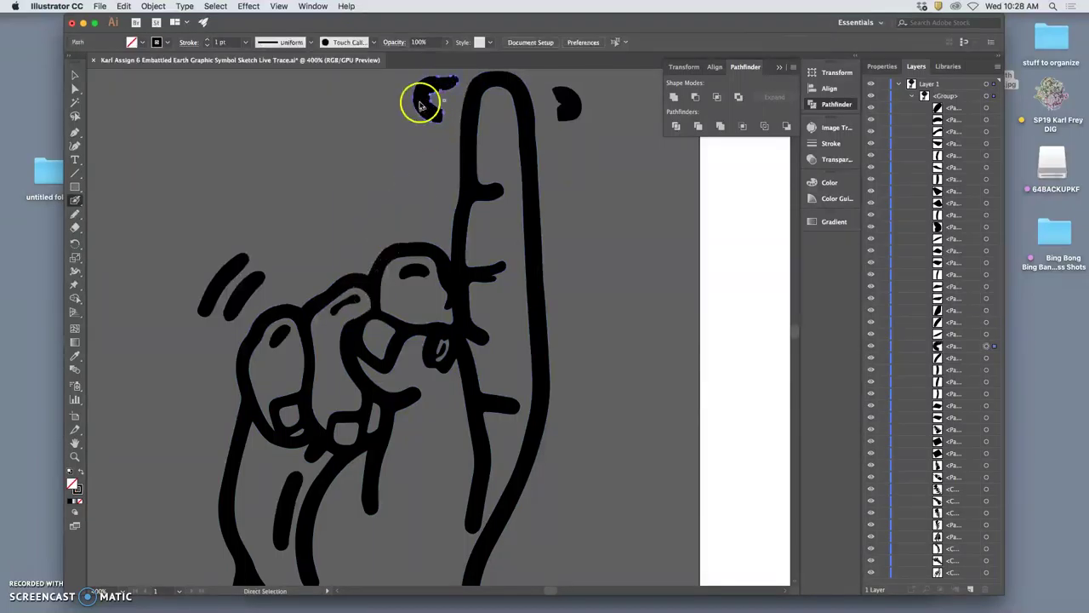
key(super+z)
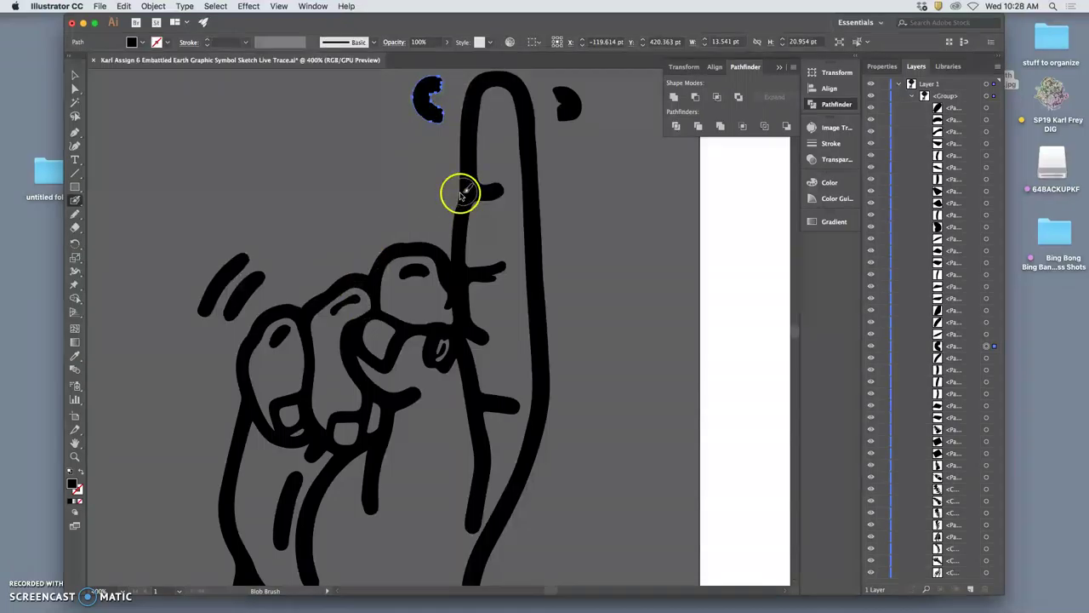
- Redraw the outer edge of the curled mark left of the fingertip with the Pencil tool
key(super+=)
key(space)
scroll(523, 153, down, 3)
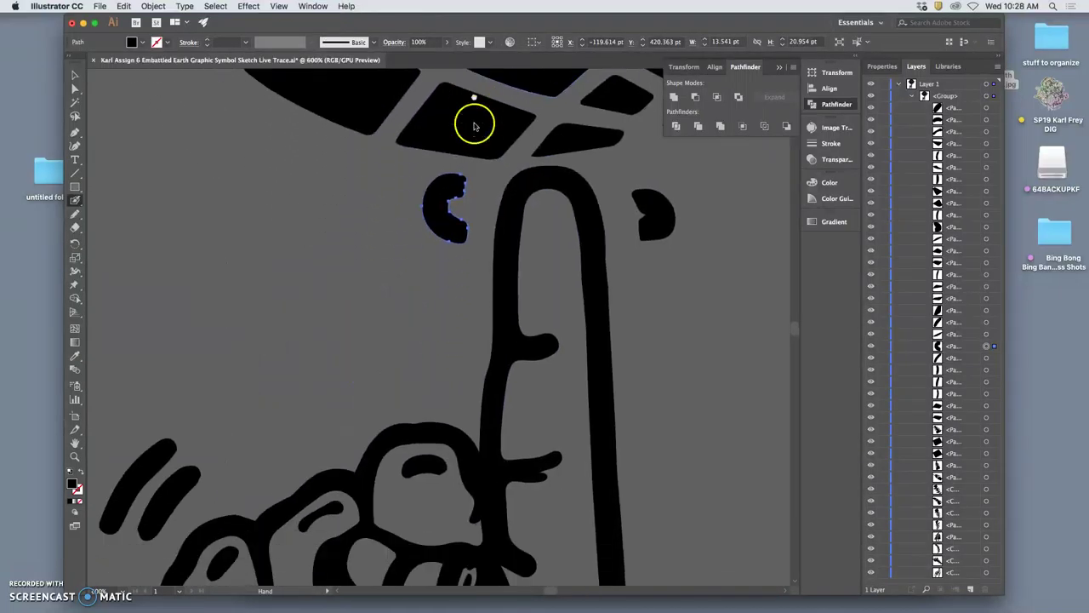
click(73, 203)
click(74, 212)
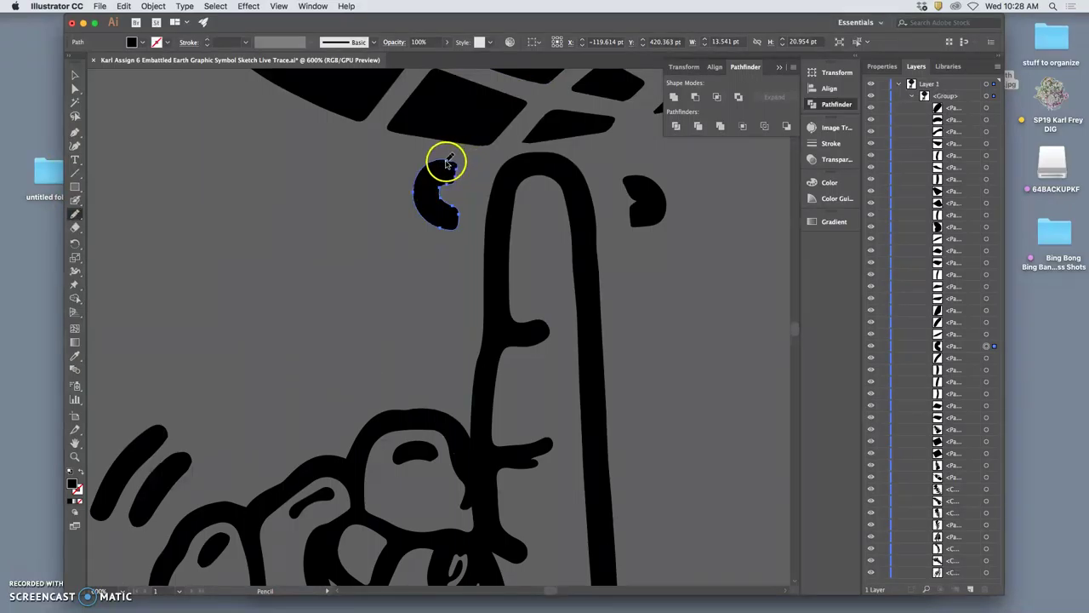
mouse_move(446, 162)
mouse_down()
mouse_move(431, 166)
mouse_move(418, 207)
mouse_up()
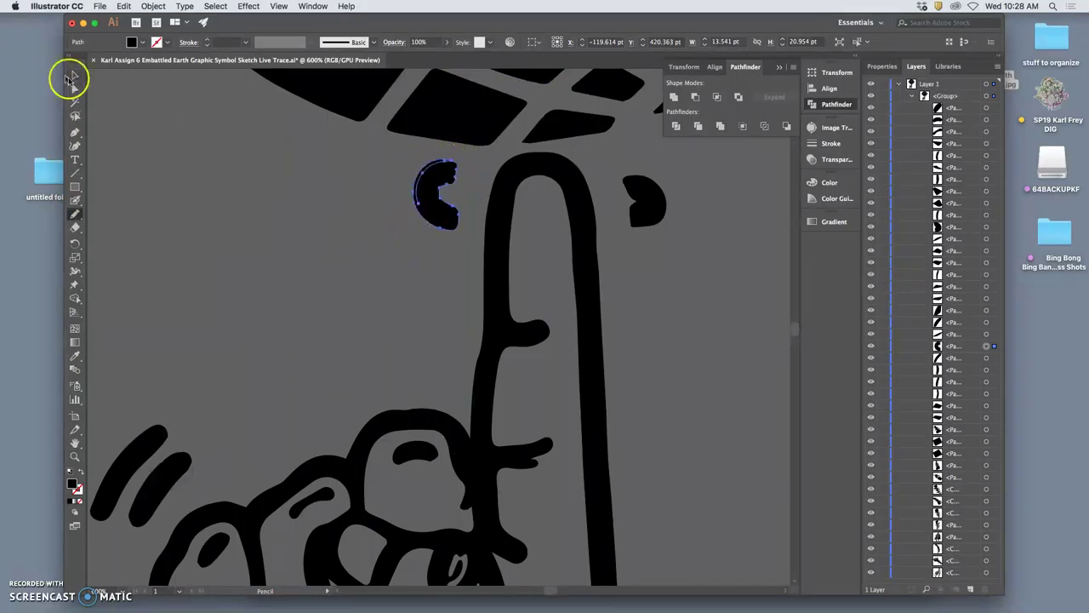
- Delete the two traced curled marks on either side of the fingertip
click(74, 89)
key(Delete)
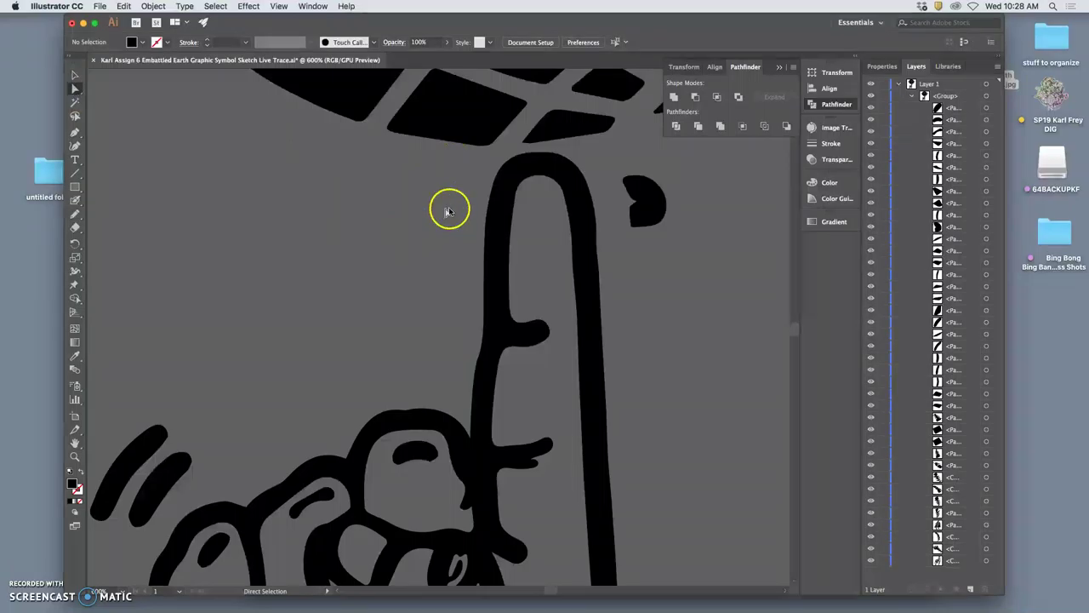
click(651, 219)
key(Delete)
- Paint a new curved motion mark on each side of the fingertip with the Blob Brush, undoing unsatisfactory strokes
key(super+minus)
key(super+minus)
key(super+minus)
key(super+minus)
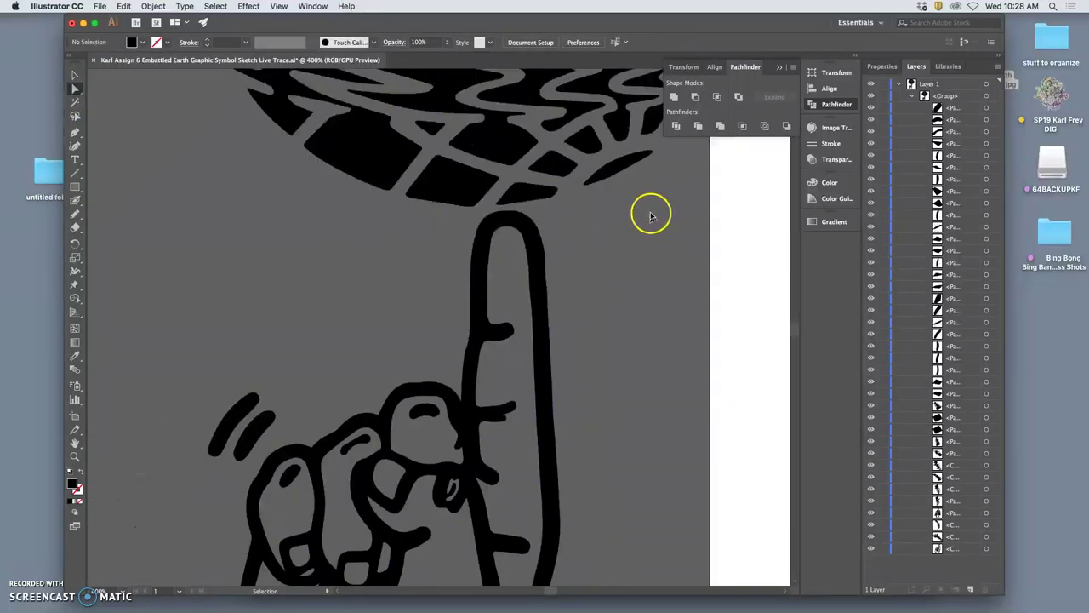
click(75, 200)
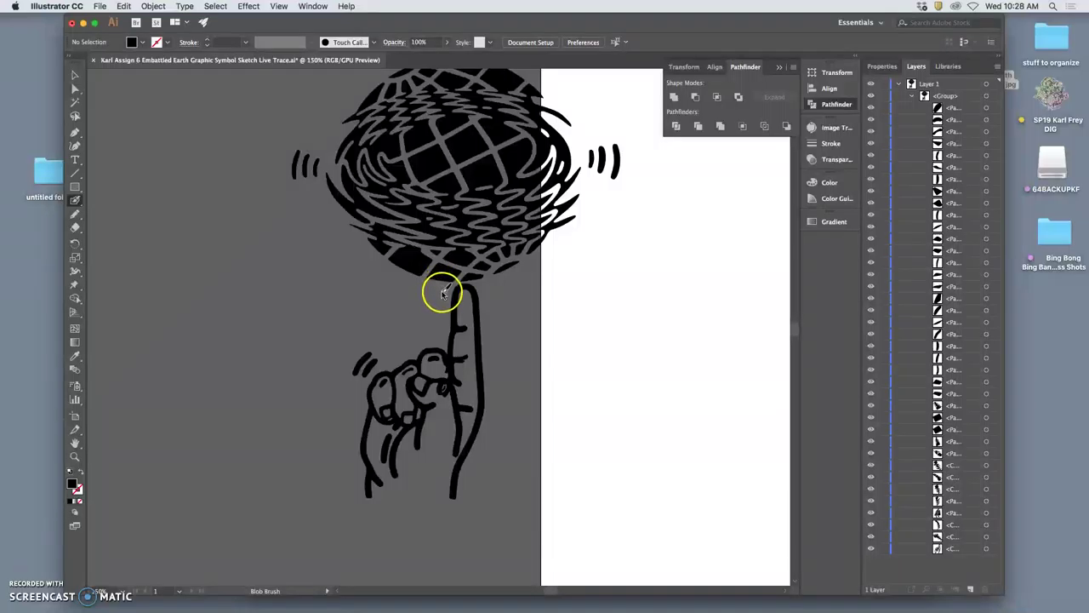
mouse_move(440, 292)
mouse_down()
mouse_move(425, 299)
mouse_move(459, 301)
mouse_up()
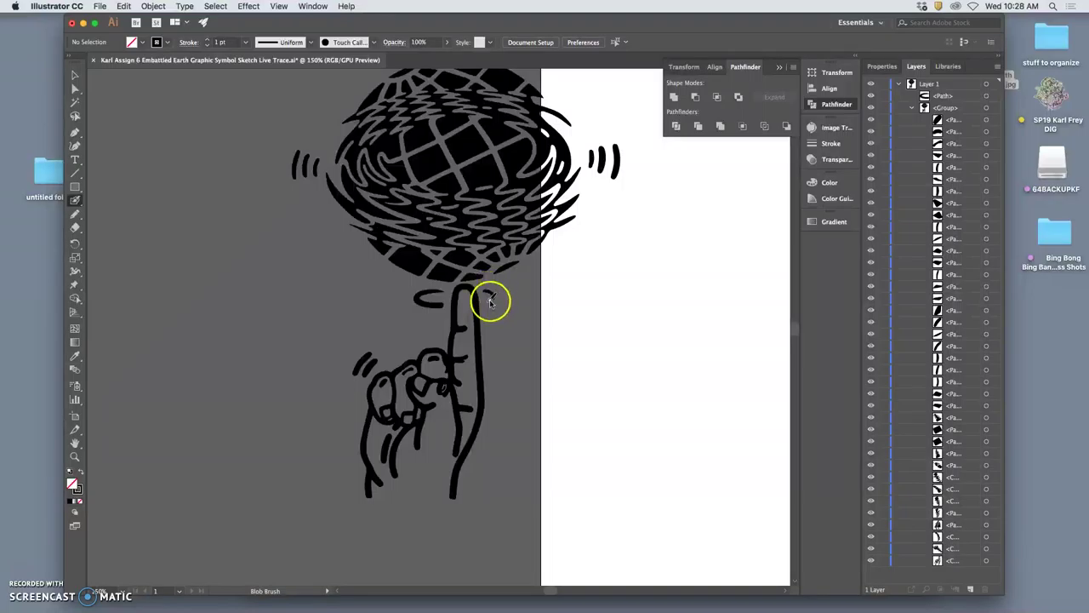
mouse_move(479, 293)
mouse_down()
mouse_move(501, 310)
mouse_move(491, 325)
mouse_move(504, 305)
mouse_move(486, 293)
mouse_move(504, 300)
mouse_move(490, 304)
mouse_move(495, 333)
mouse_move(509, 294)
mouse_up()
key(super+z)
key(super+z)
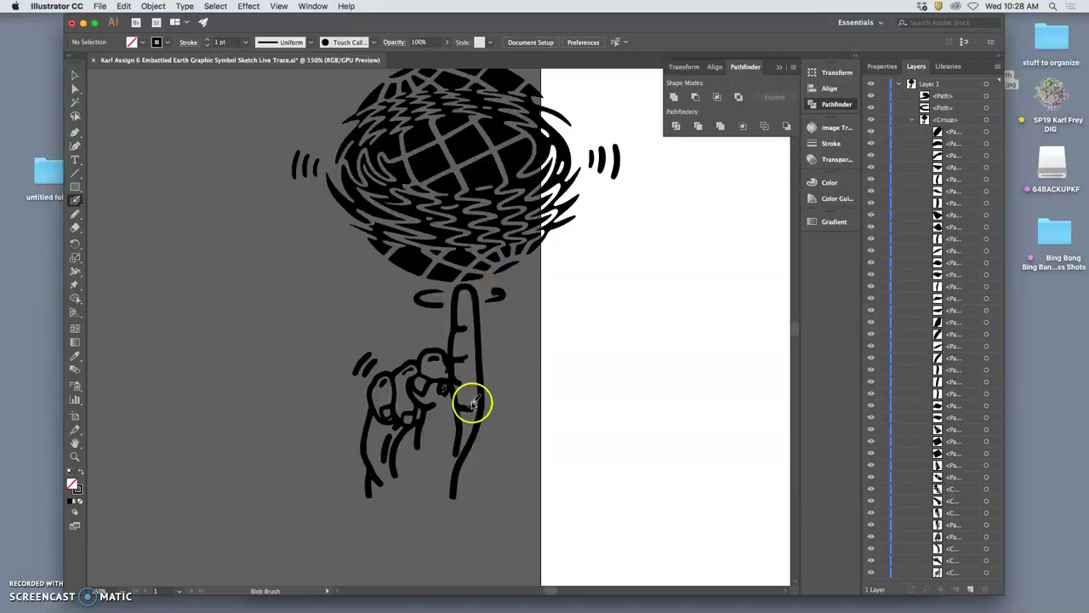
- Select the motion mark right of the fingertip and redraw its outline with the Pencil tool into a cleaner, more open hook
key(cmd+equal)
key(cmd+equal)
key(cmd+equal)
key(cmd+equal)
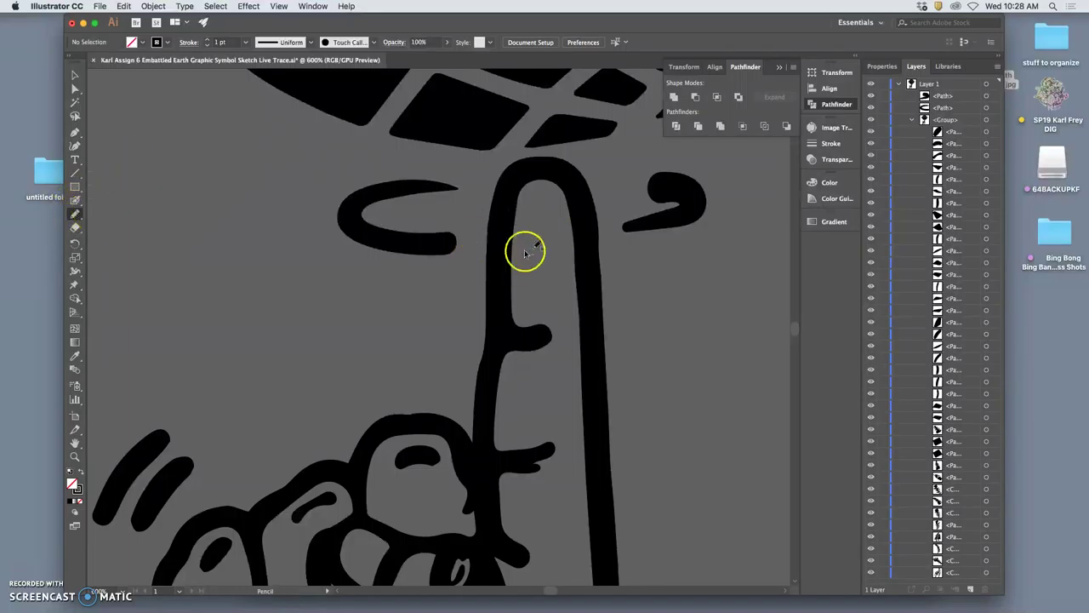
super+click(700, 200)
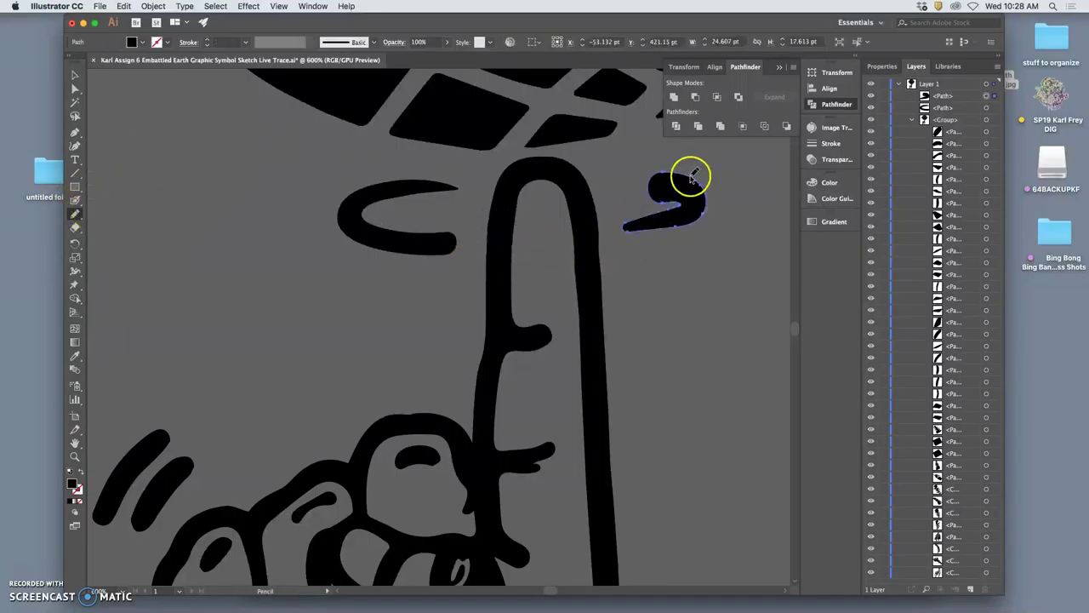
drag(637, 167, 615, 168)
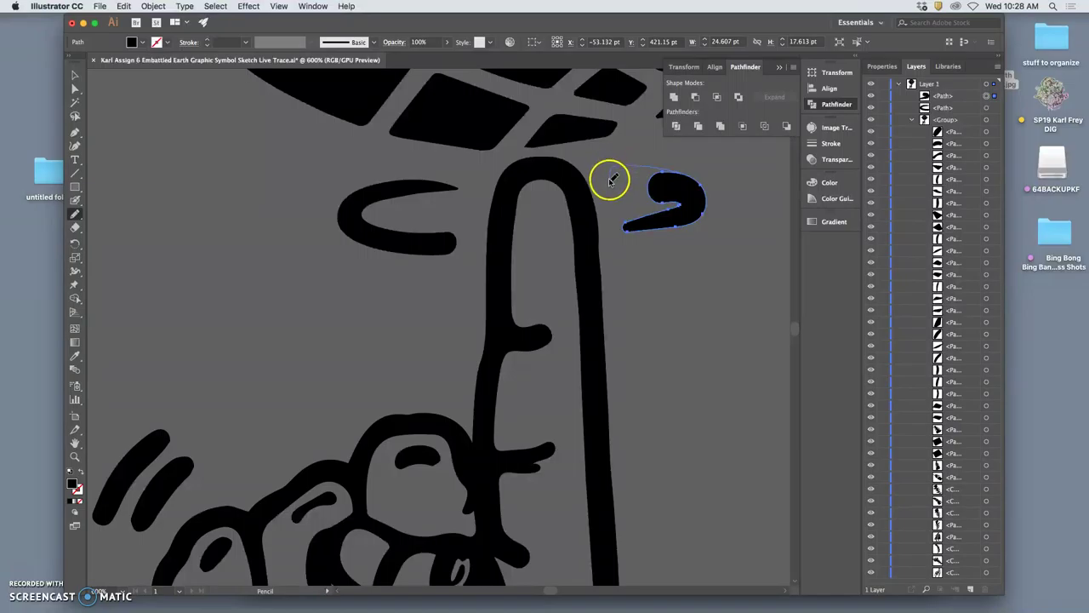
drag(674, 209, 672, 207)
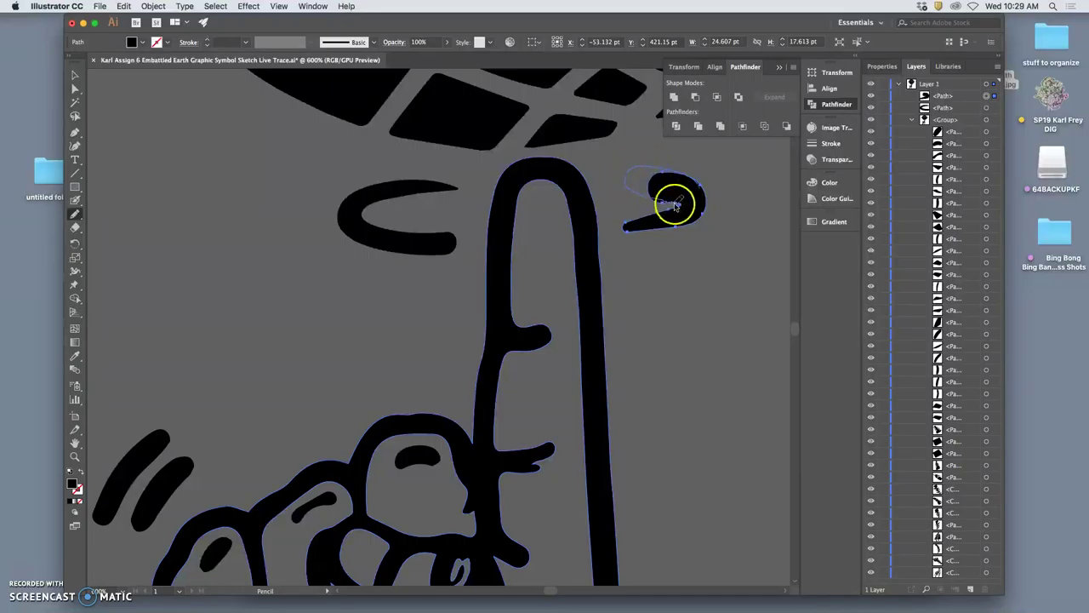
mouse_move(676, 210)
mouse_down()
mouse_move(585, 248)
mouse_move(659, 216)
mouse_up()
key(super+z)
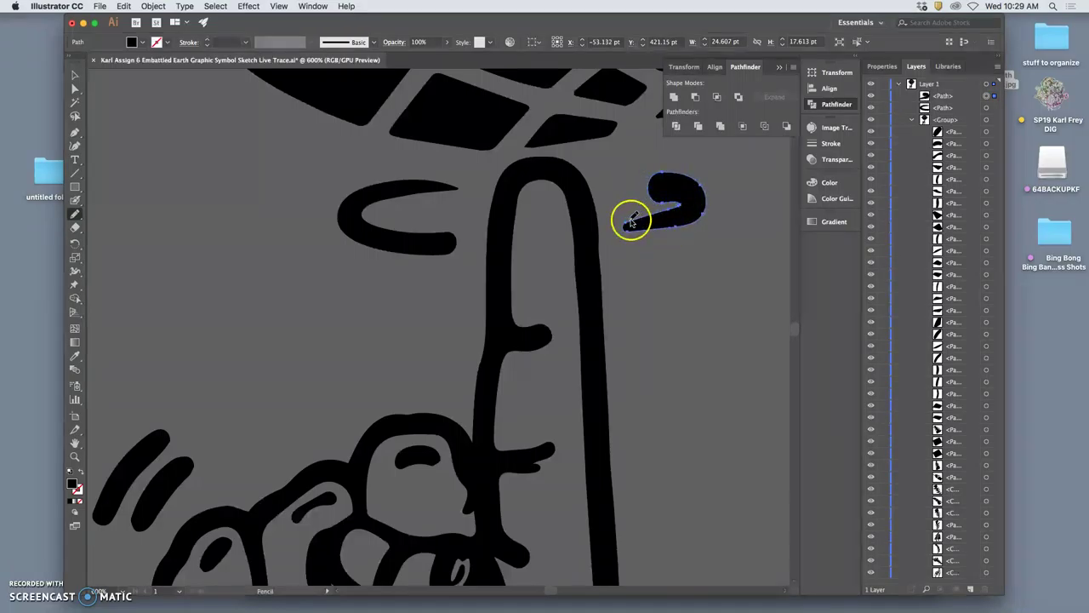
mouse_move(626, 225)
mouse_down()
mouse_move(688, 212)
mouse_move(645, 189)
mouse_move(666, 174)
mouse_up()
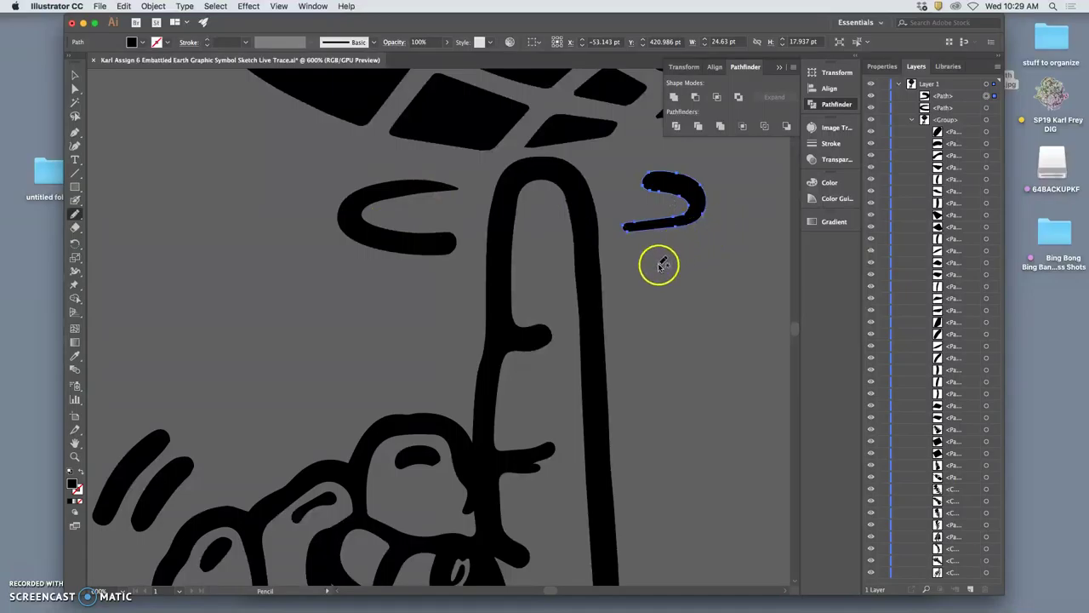
- Select the hand's compound path and erase the ragged blob beside the base of the raised finger into two separate short lines
scroll(605, 377, down, 5)
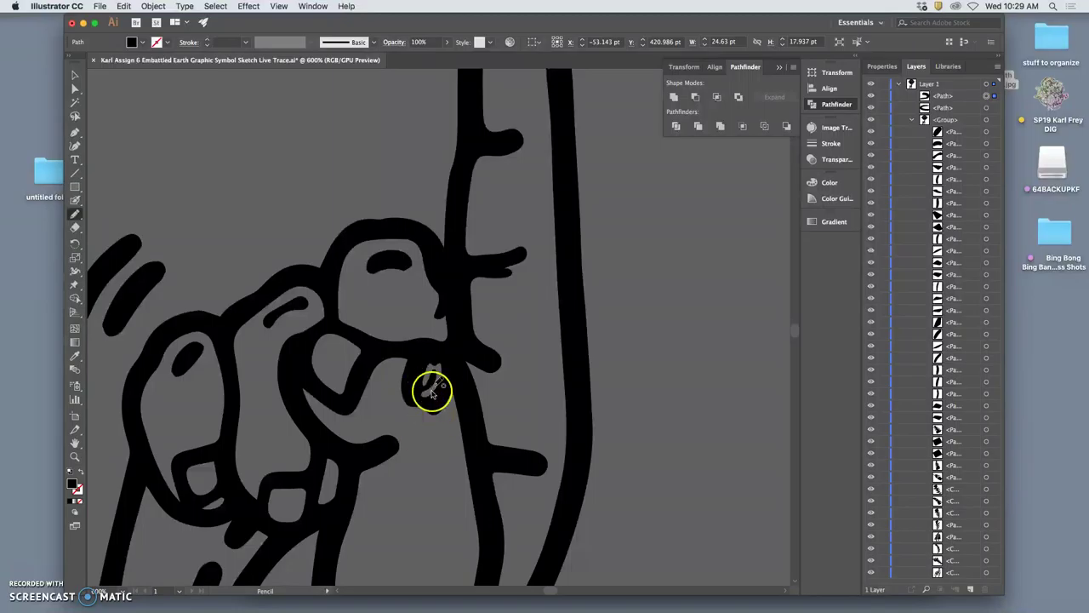
click(74, 227)
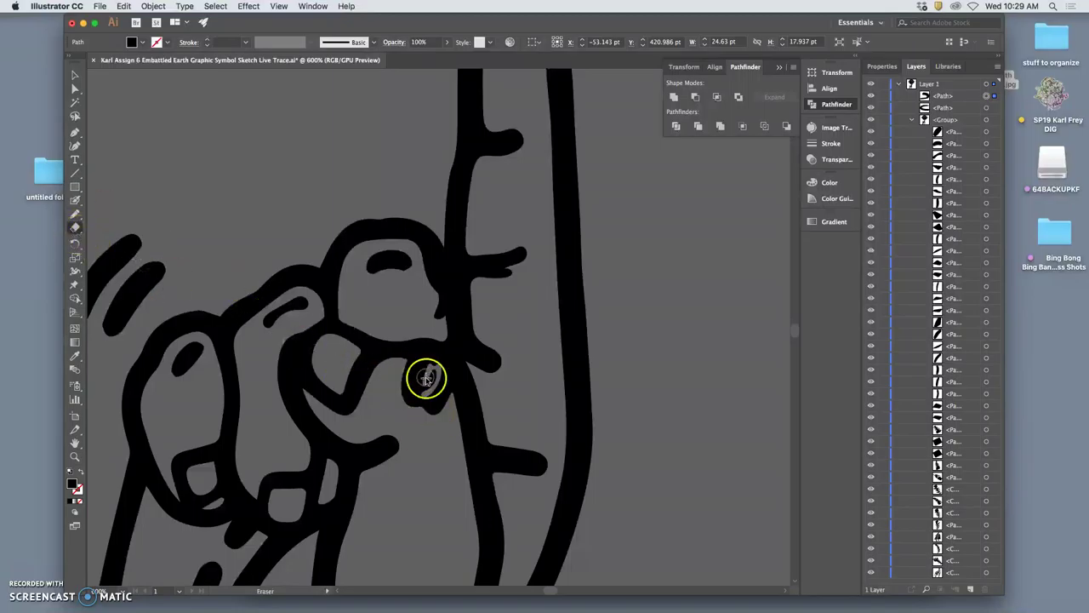
drag(426, 379, 432, 377)
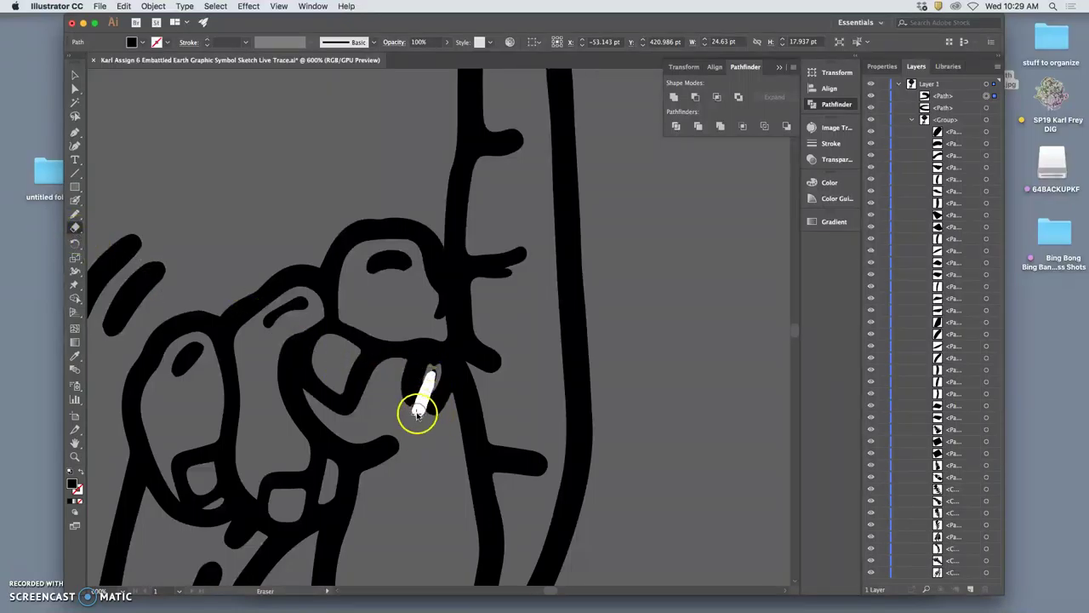
key(a)
click(477, 372)
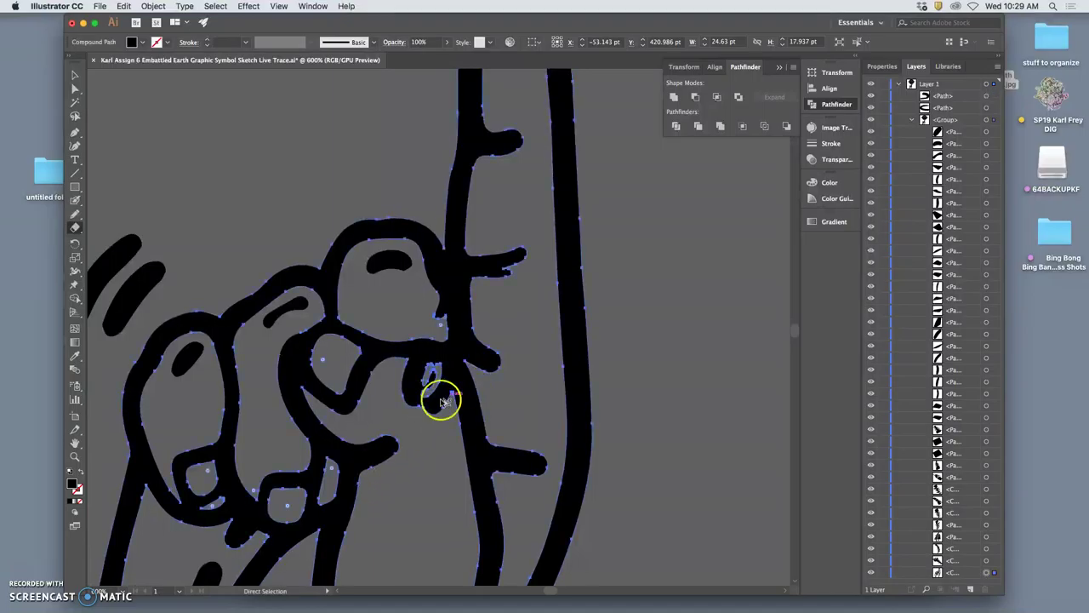
key(shift+e)
mouse_move(433, 385)
mouse_down()
mouse_move(434, 375)
mouse_move(421, 407)
mouse_up()
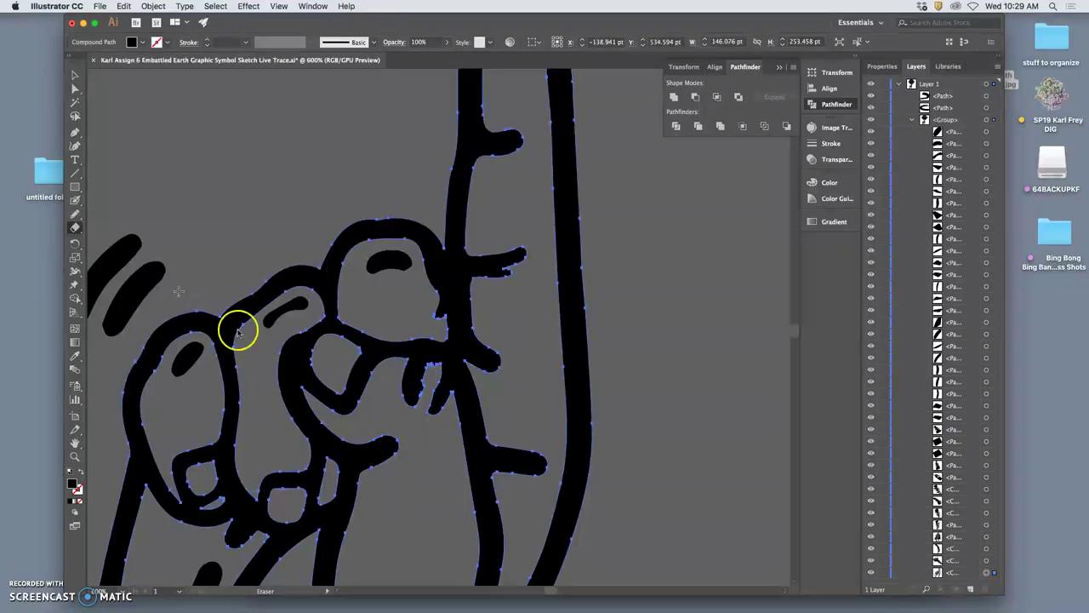
- Redraw the rough erased edges of the two short lines with the Pencil tool and clear the selection
click(85, 218)
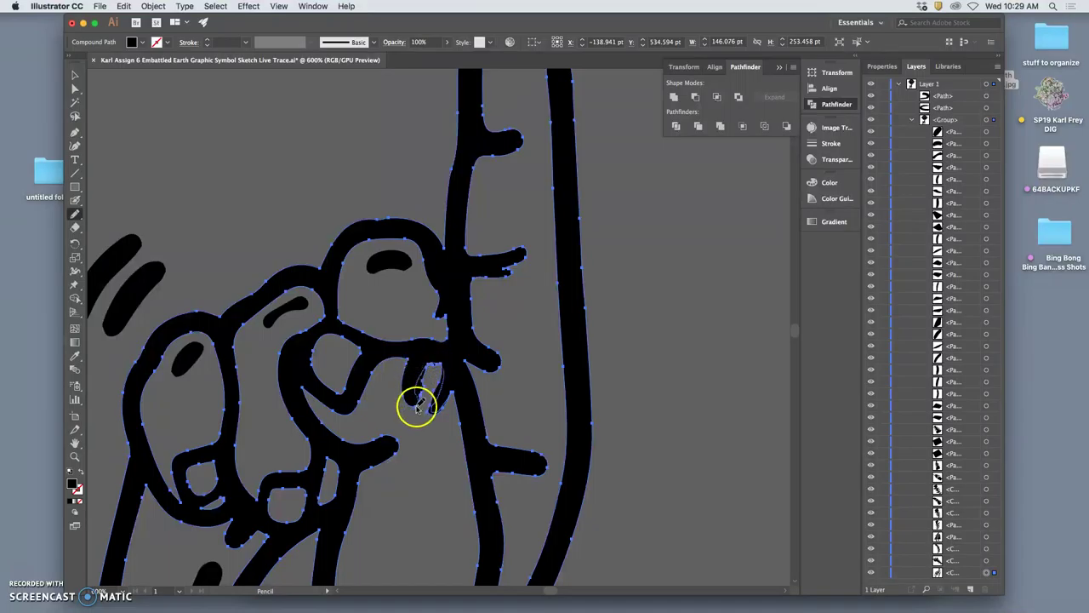
drag(417, 407, 415, 412)
super+click(428, 443)
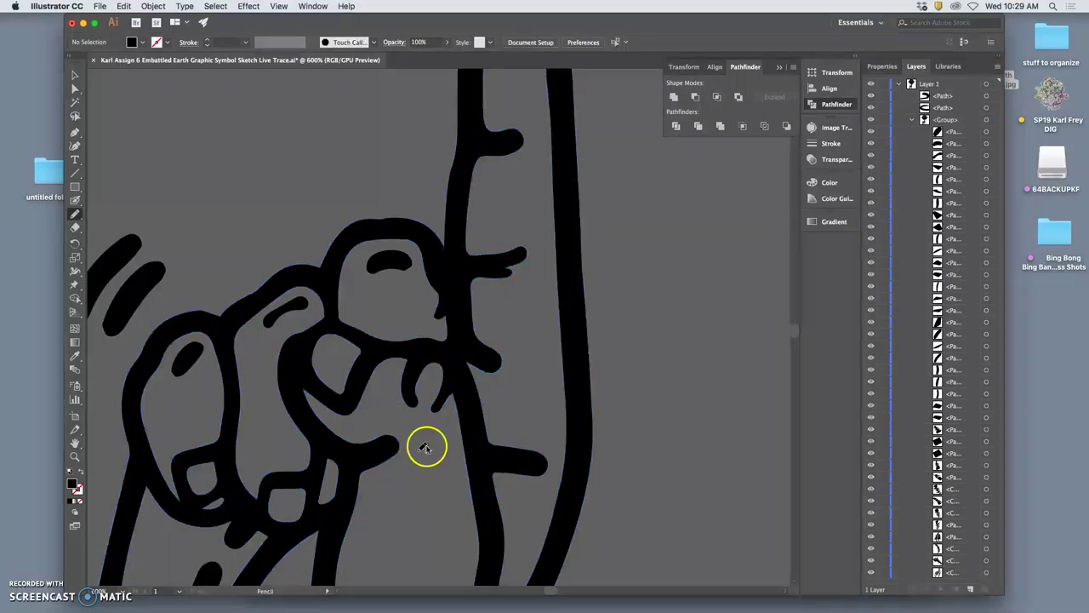
- Try to redraw the inner edge of the outer motion mark beside the curled fingers with the Pencil tool
drag(492, 438, 527, 235)
drag(464, 341, 471, 274)
drag(466, 320, 436, 466)
drag(446, 344, 467, 462)
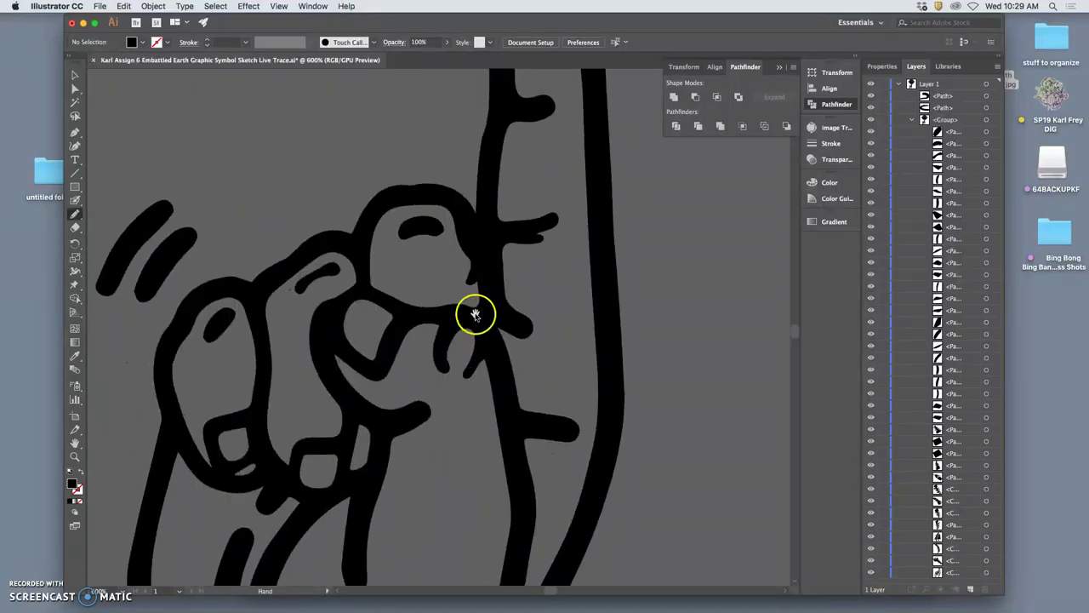
drag(476, 315, 553, 408)
super+click(224, 324)
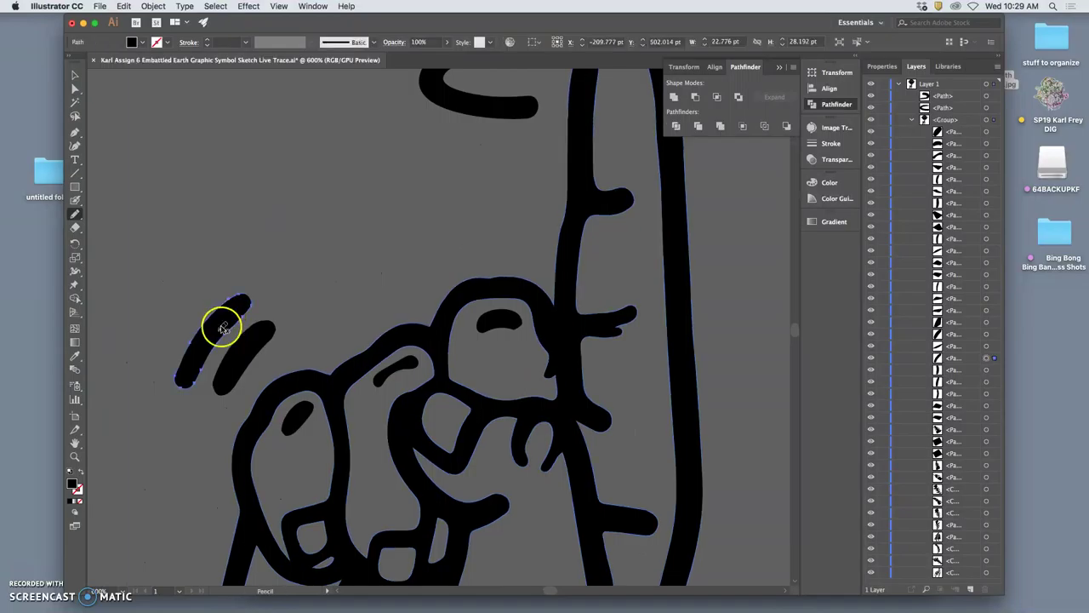
mouse_move(244, 312)
mouse_down()
mouse_move(214, 329)
mouse_move(183, 384)
mouse_up()
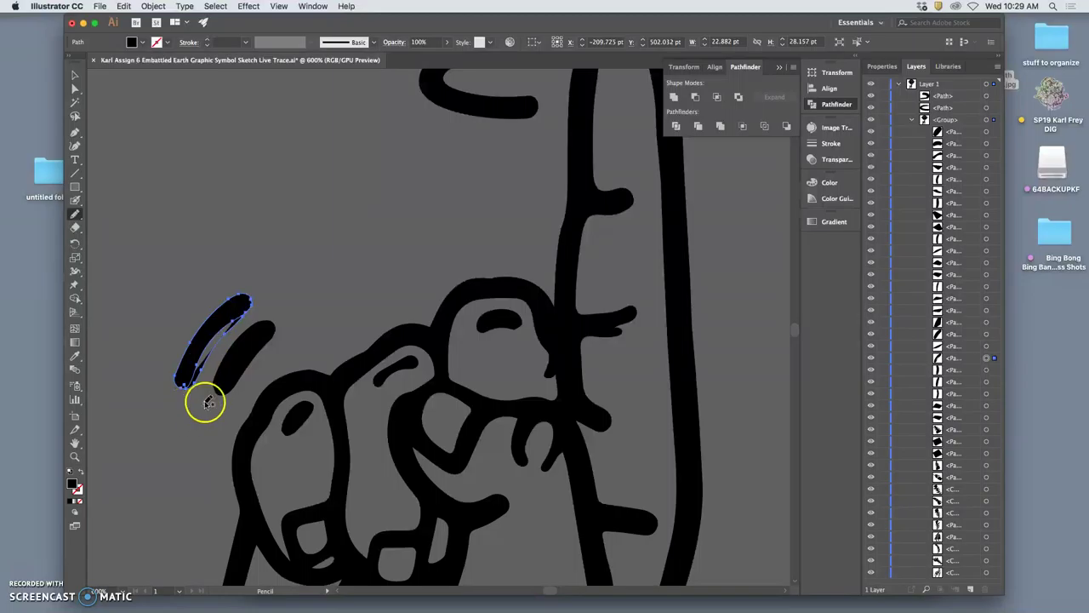
drag(251, 302, 182, 384)
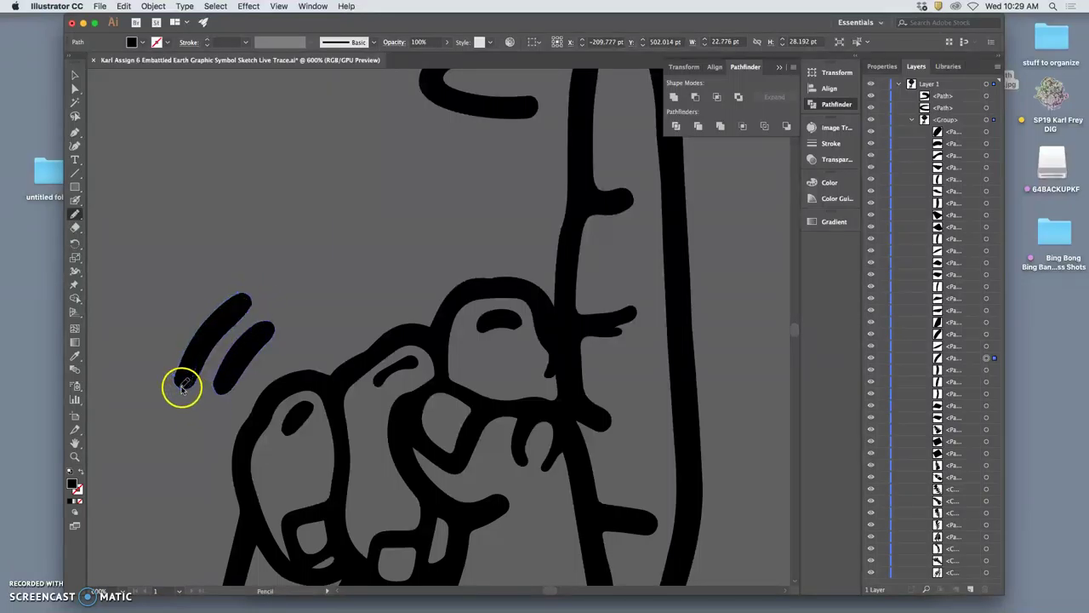
- Slim both motion marks beside the curled fingers with the Pencil tool so they taper toward their lower ends, and clear the selection
mouse_move(256, 348)
mouse_down()
mouse_move(274, 332)
mouse_move(216, 390)
mouse_up()
super+click(315, 336)
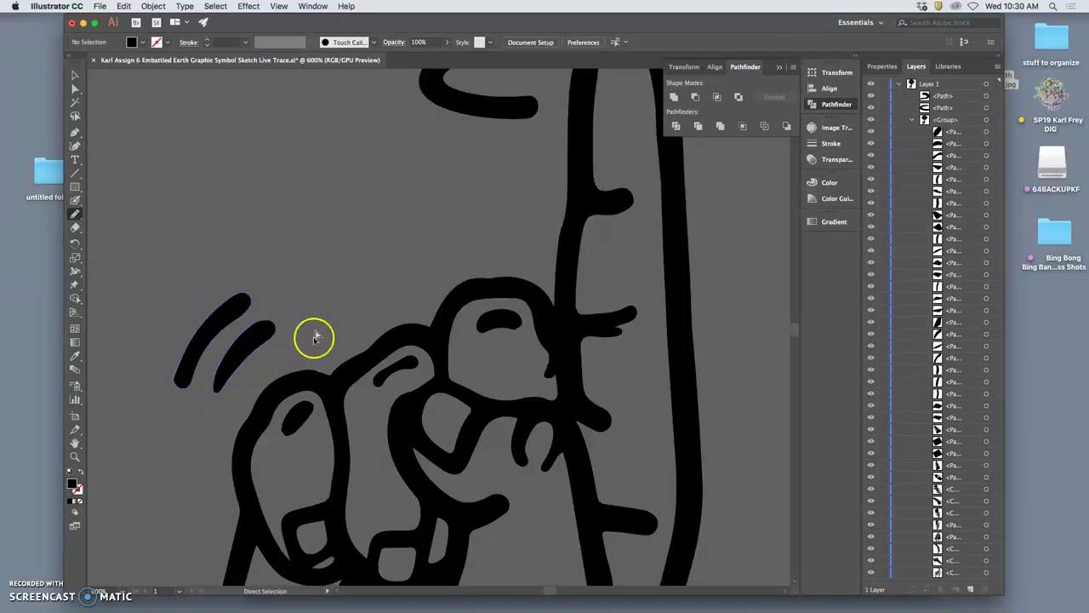
mouse_move(242, 301)
mouse_down()
mouse_move(190, 348)
mouse_move(190, 383)
mouse_up()
super+click(308, 301)
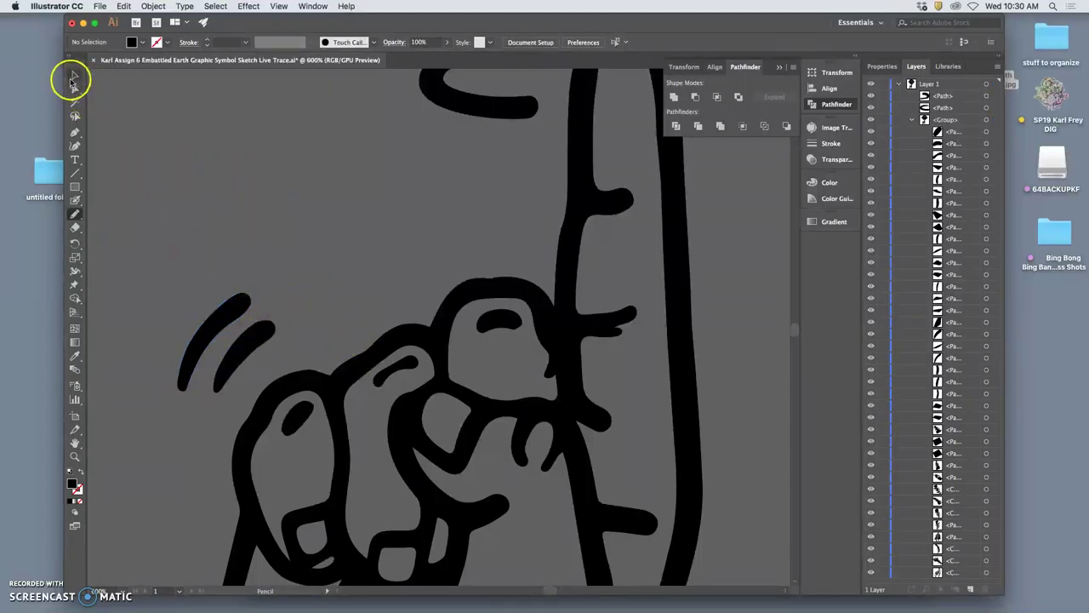
- Move the outer motion mark slightly up and toward the hand with the Direct Selection tool, and deselect it
click(74, 88)
click(214, 311)
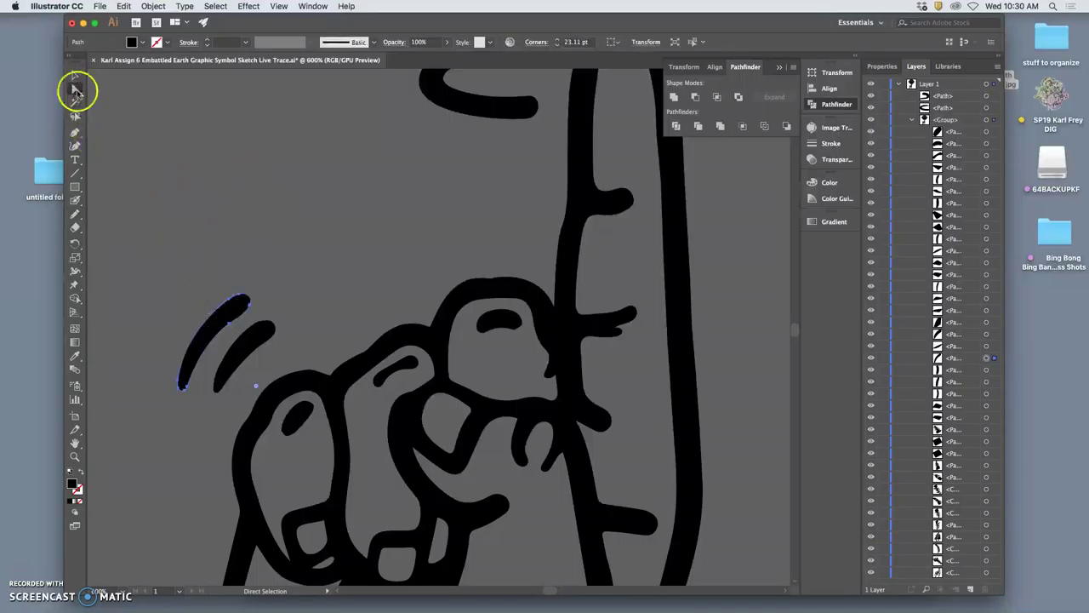
drag(219, 317, 227, 314)
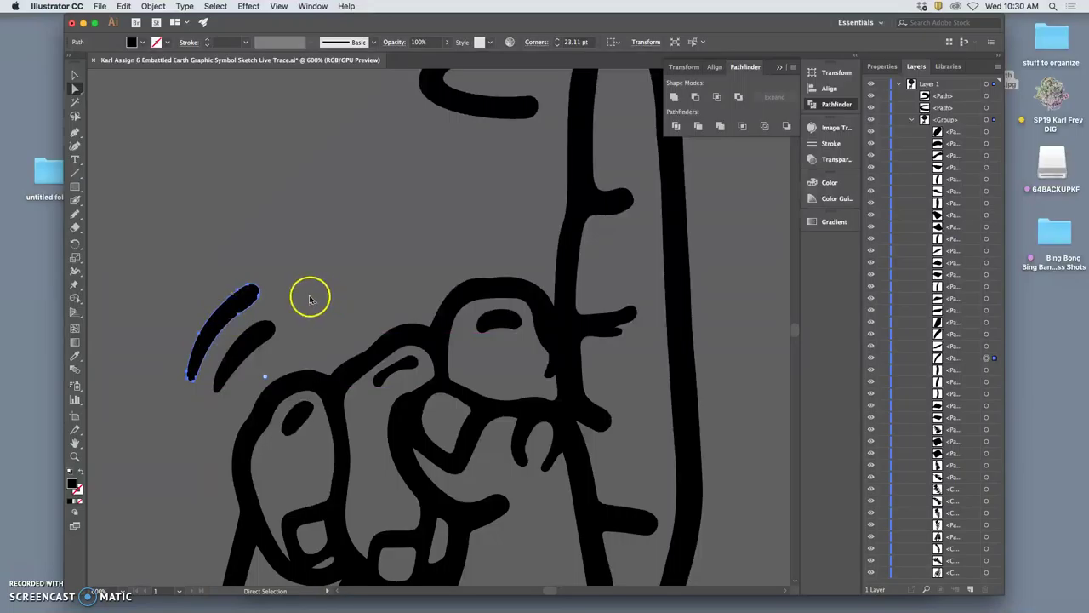
click(311, 299)
key(v)
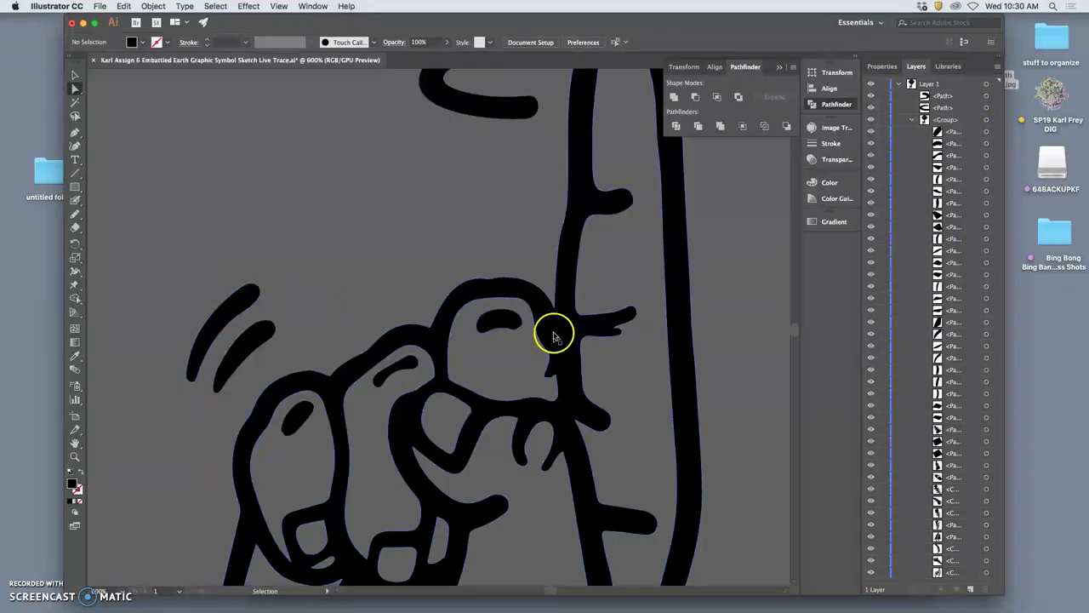
- Examine the whole artwork at 100% and inspect the hand, fingertip marks and globe line work up close at 600%
scroll(554, 336, down, 5)
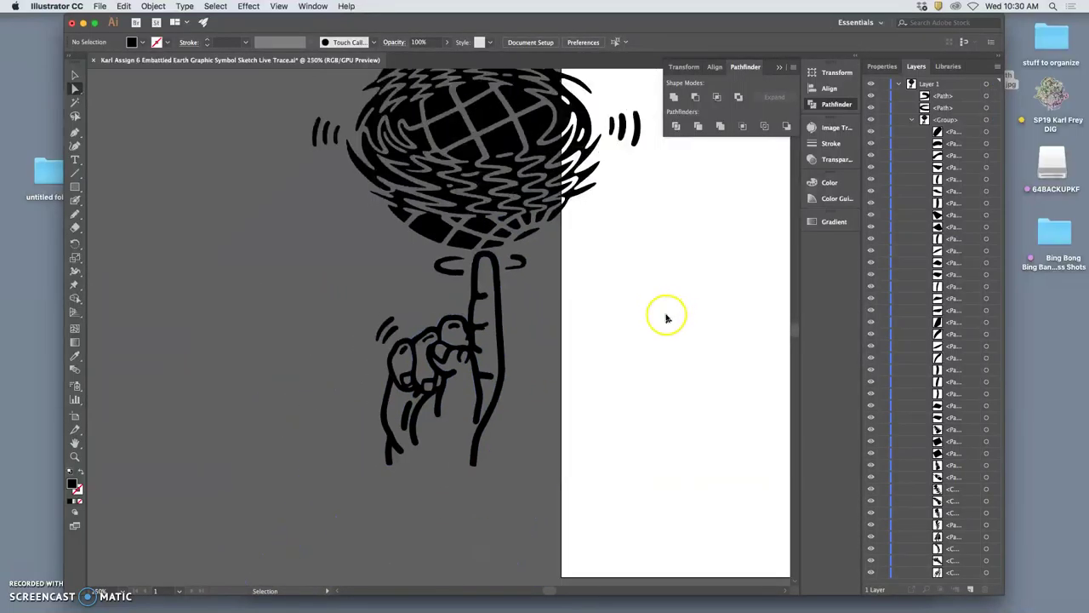
key(super+1)
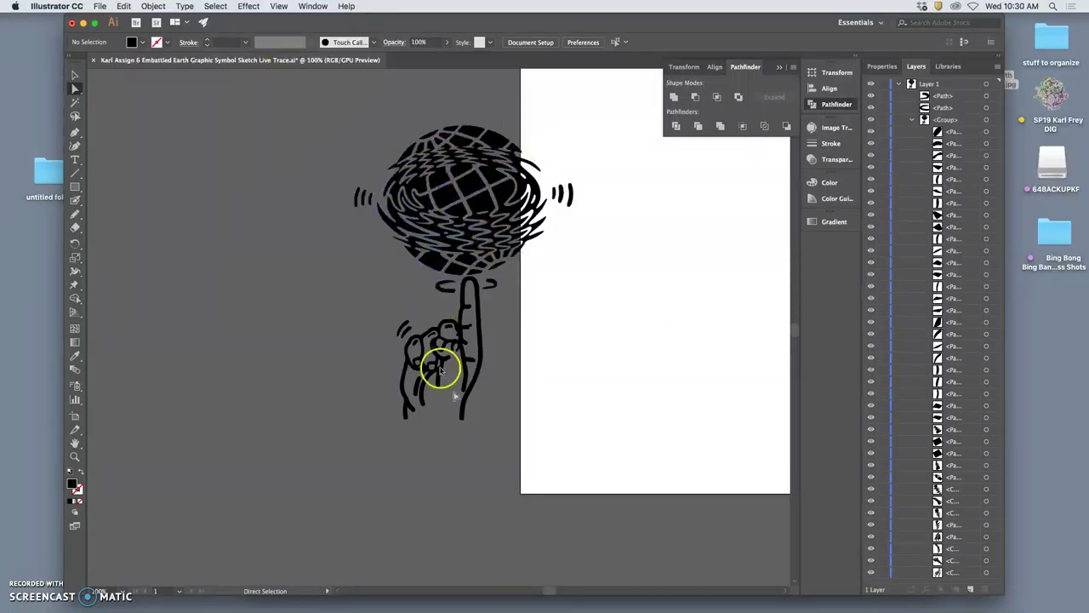
key(super+=)
key(super+=)
key(super+=)
key(super+=)
key(super+=)
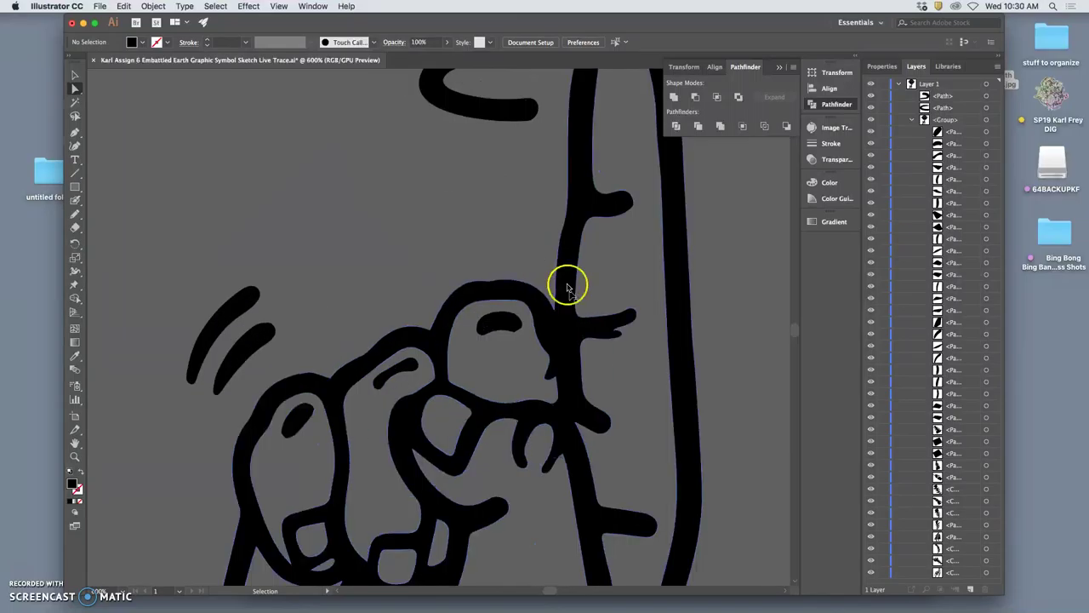
key(space)
drag(621, 197, 539, 339)
scroll(544, 278, up, 4)
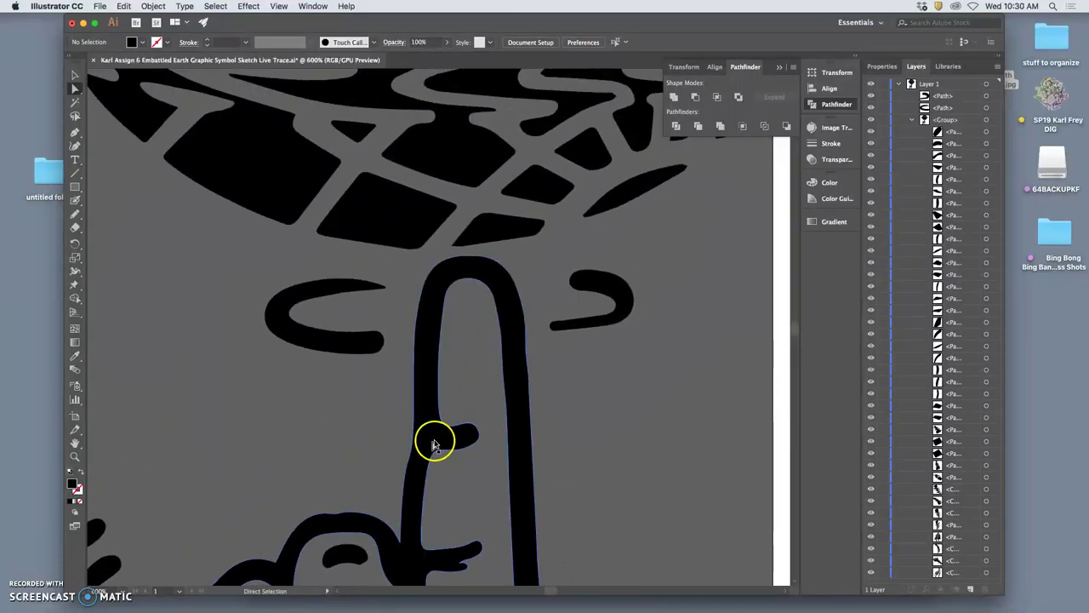
scroll(437, 357, up, 6)
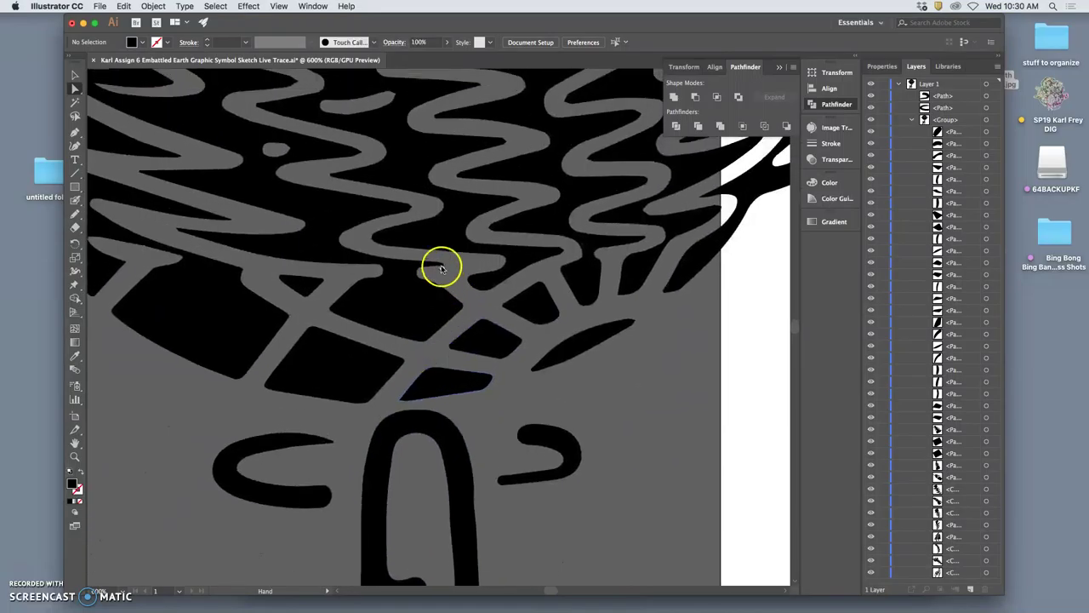
scroll(426, 302, up, 10)
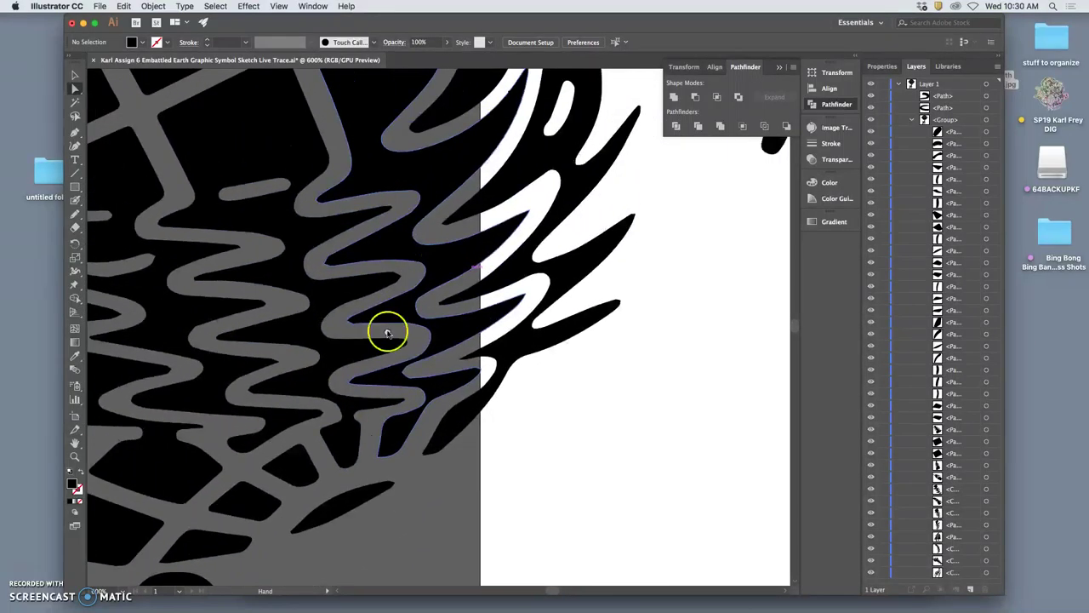
scroll(409, 318, up, 5)
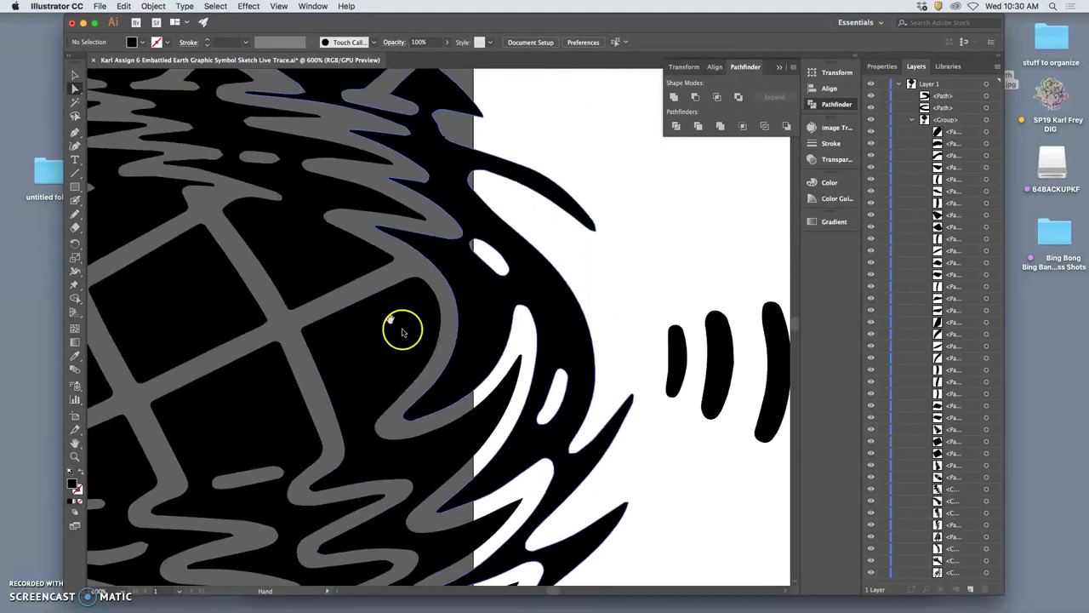
scroll(417, 318, left, 5)
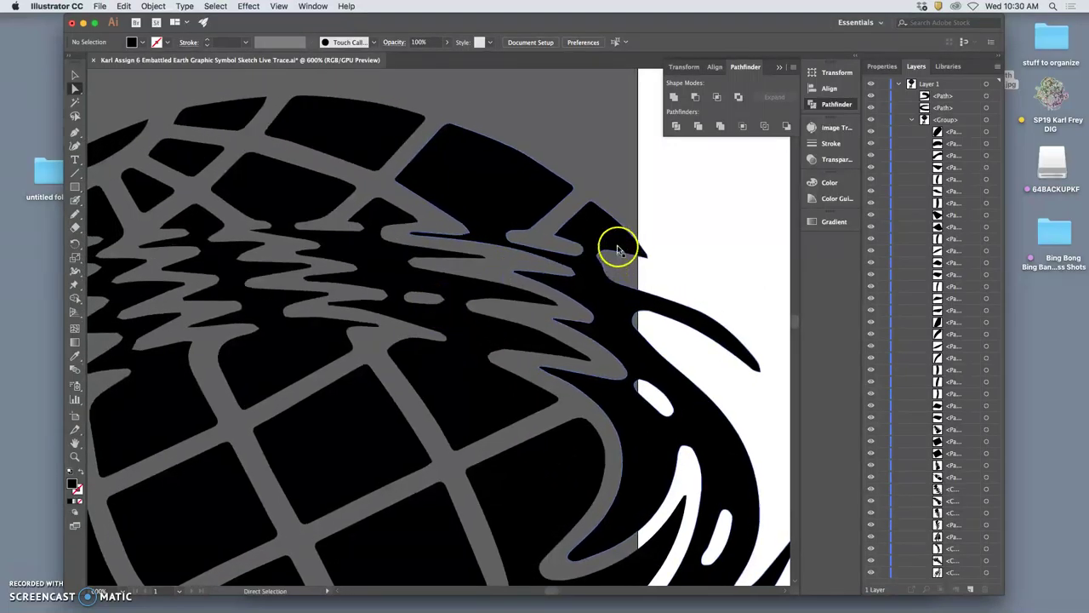
scroll(533, 252, left, 5)
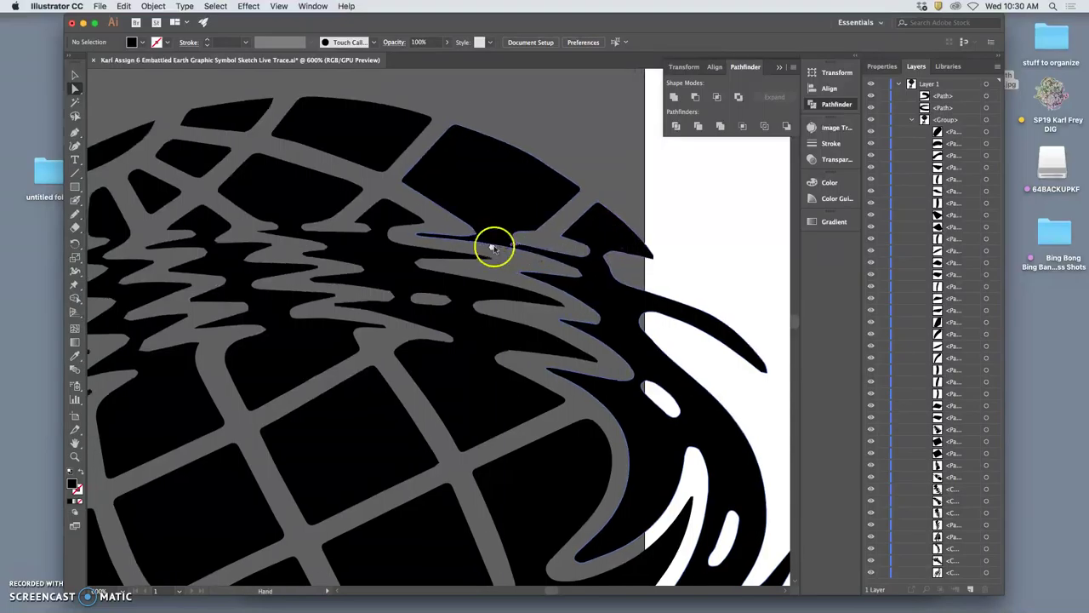
scroll(490, 258, down, 5)
scroll(490, 257, left, 3)
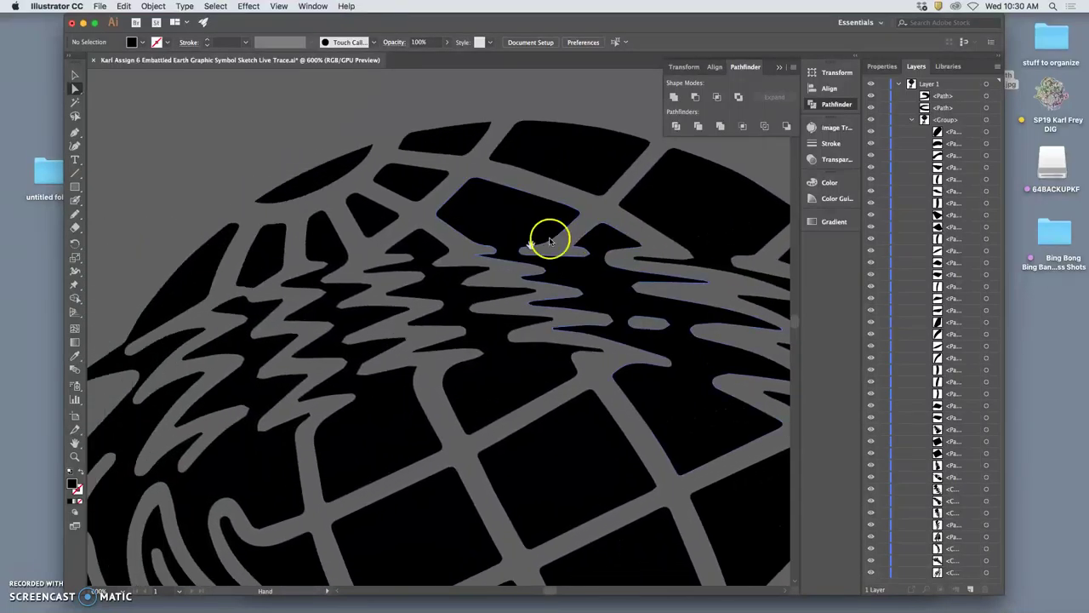
scroll(476, 284, down, 8)
scroll(477, 283, left, 4)
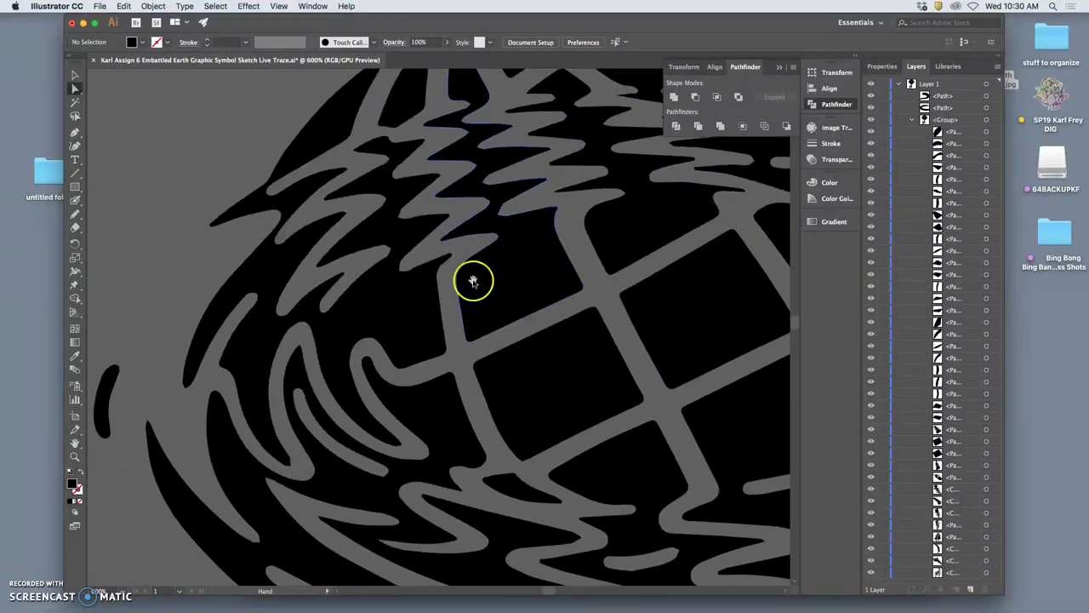
key(super+1)
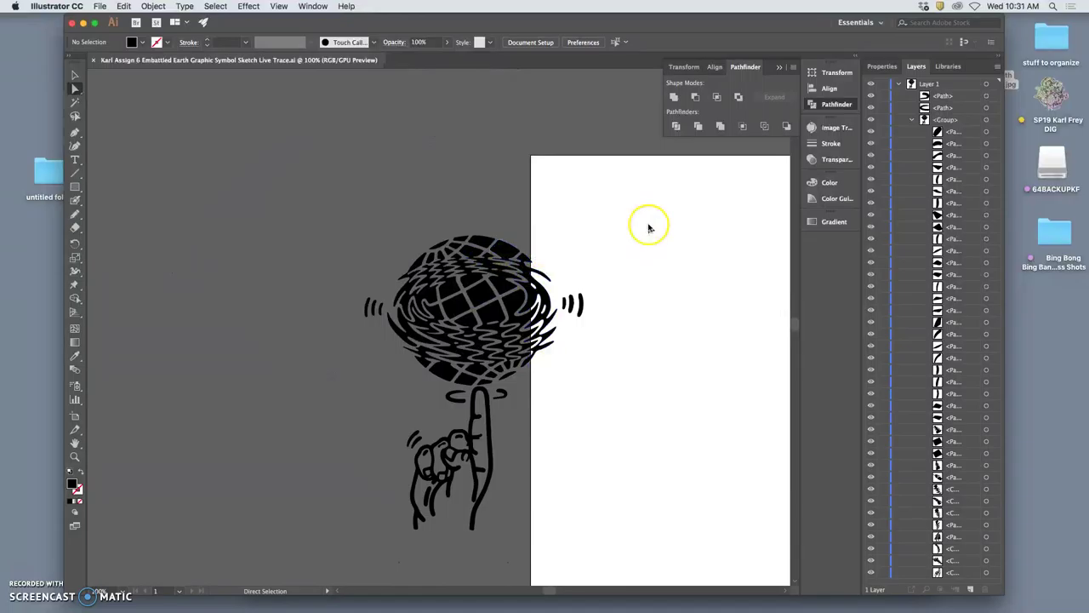
- Collapse the group and Layer 1 in the layer list, and copy all of Layer 1's artwork
click(913, 120)
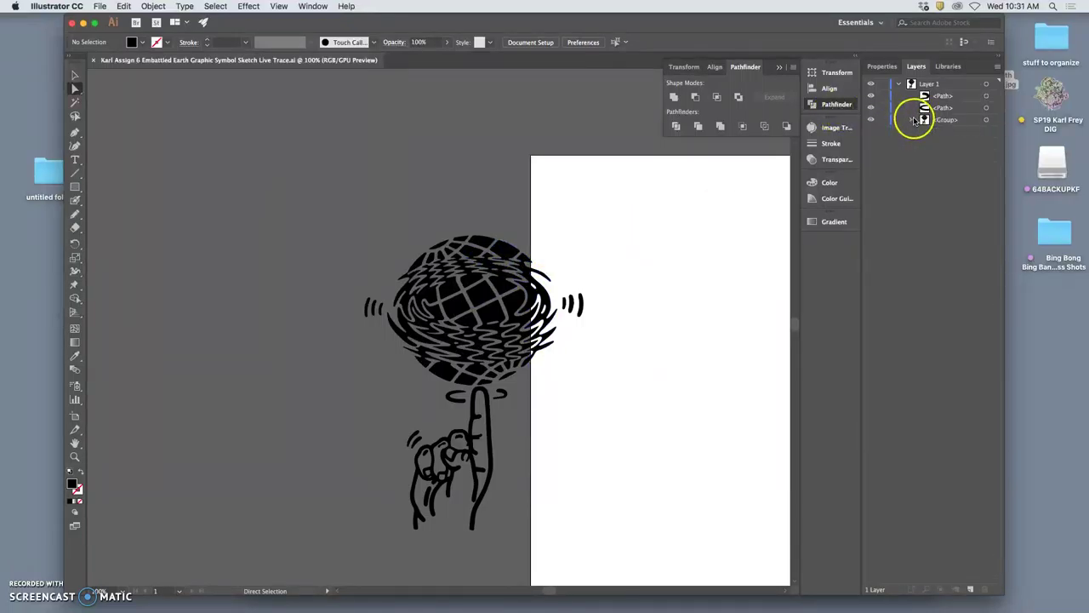
click(900, 85)
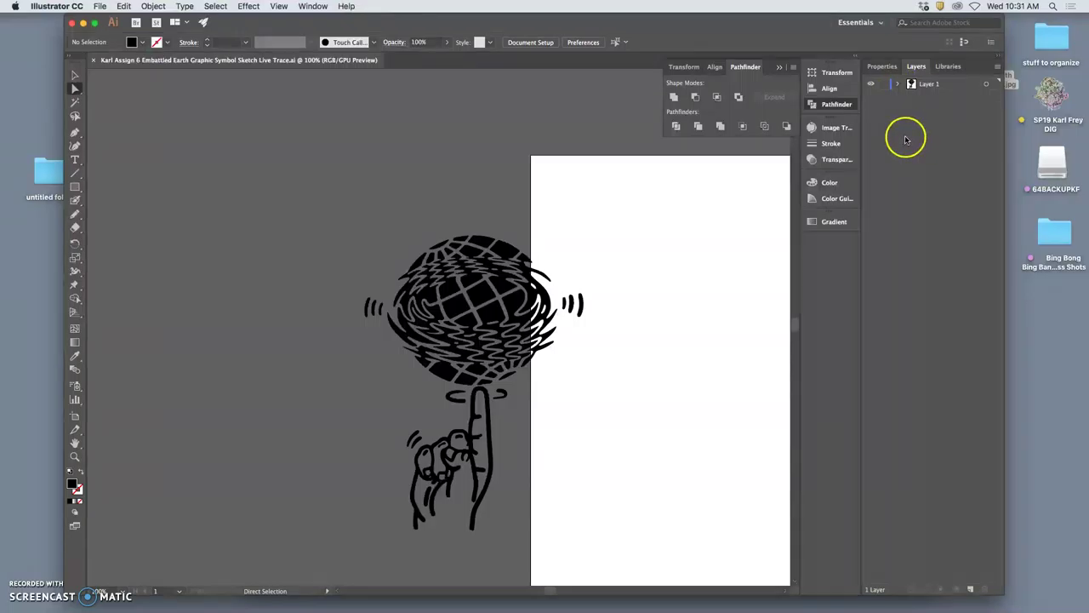
scroll(760, 206, right, 3)
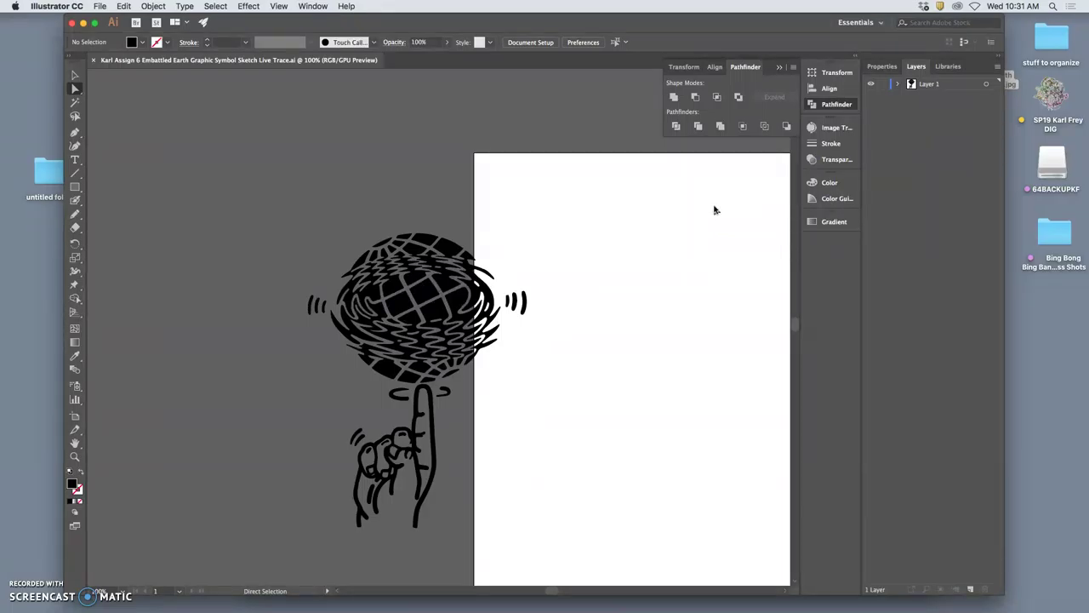
click(985, 84)
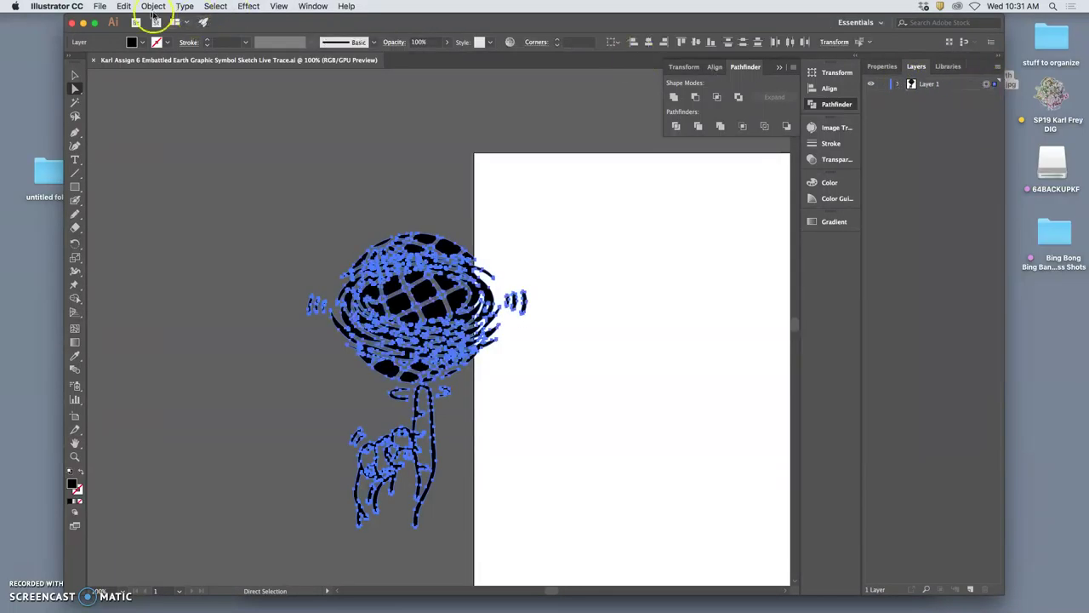
click(123, 6)
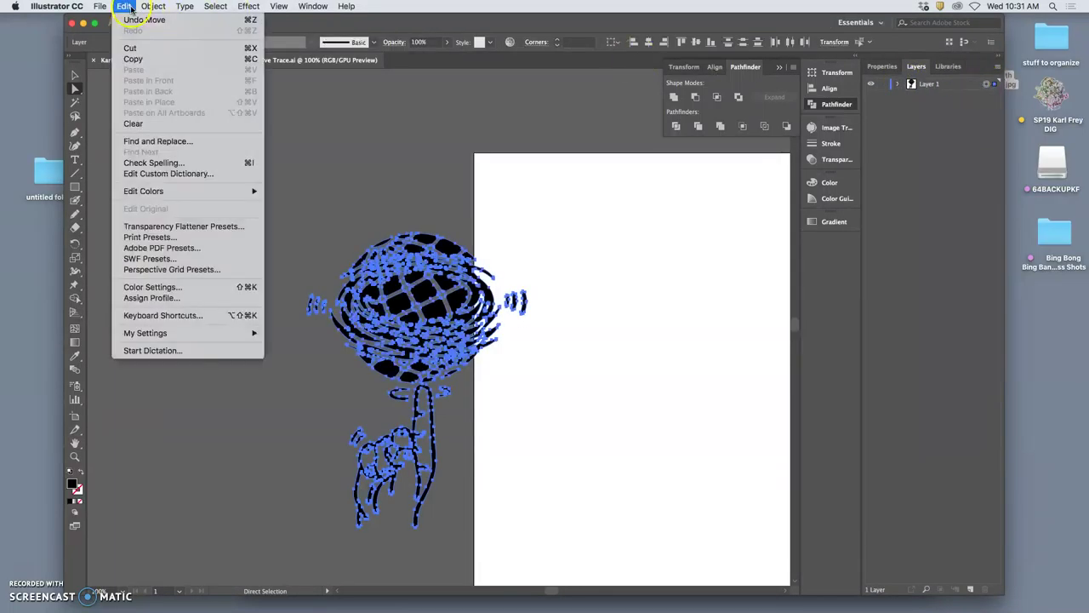
click(136, 59)
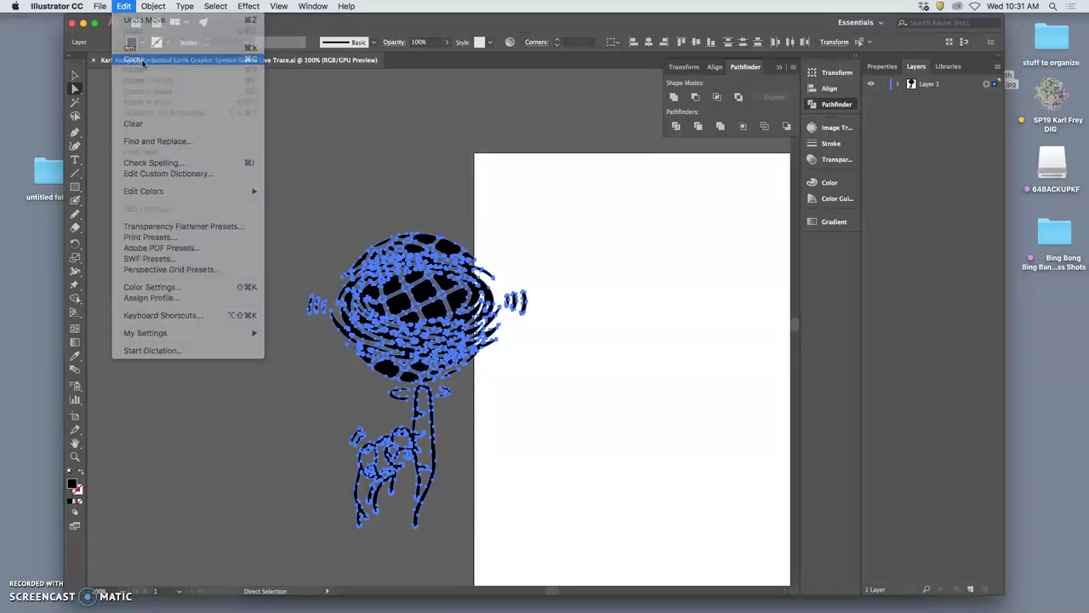
- Lock and hide Layer 1, and paste the copied artwork in place on a new layer above it
click(885, 85)
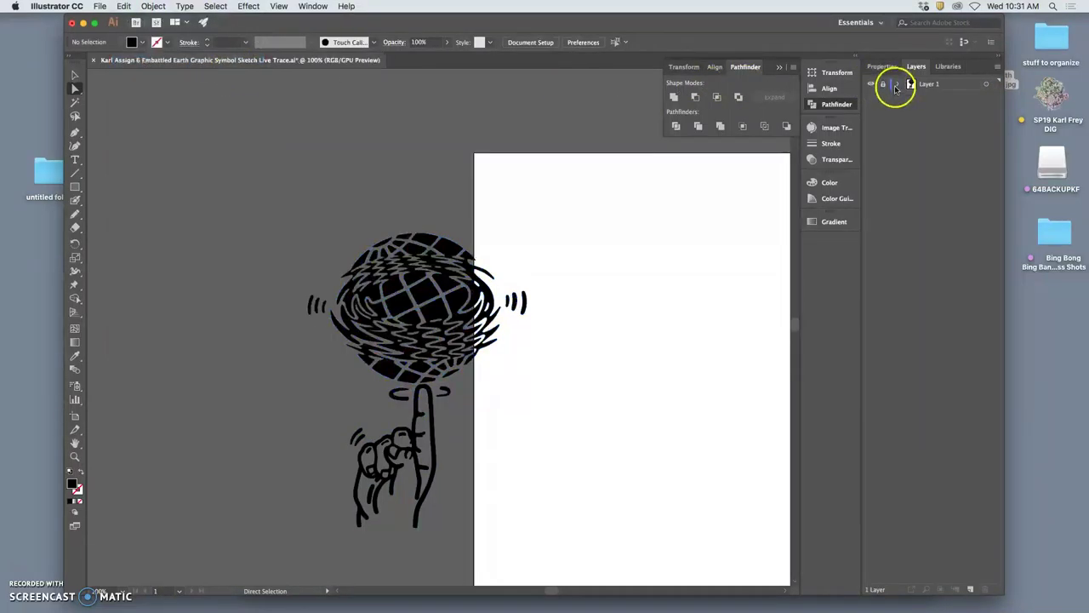
click(872, 84)
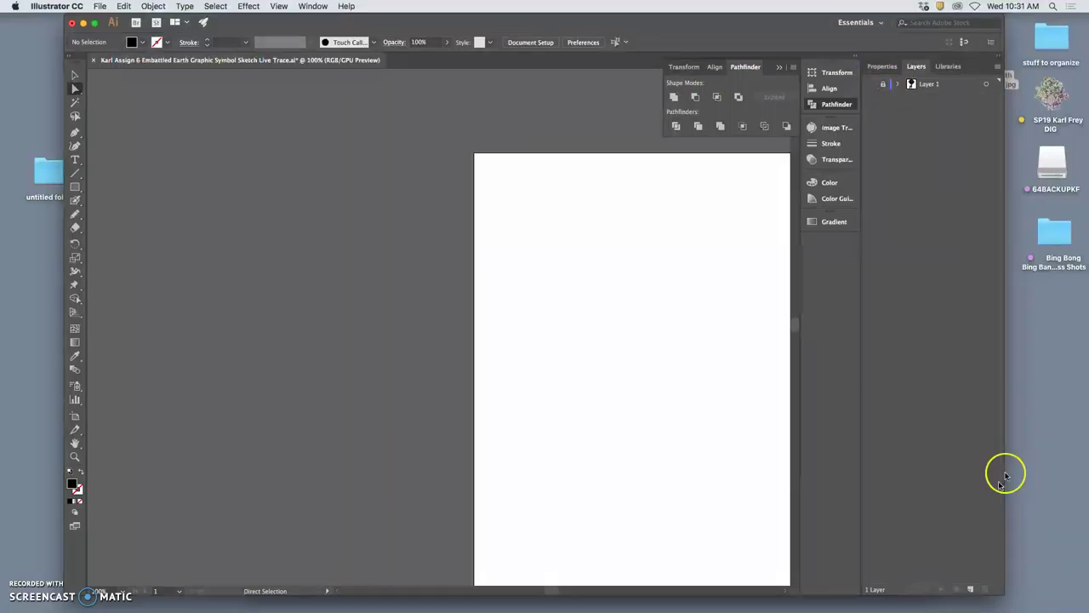
click(970, 588)
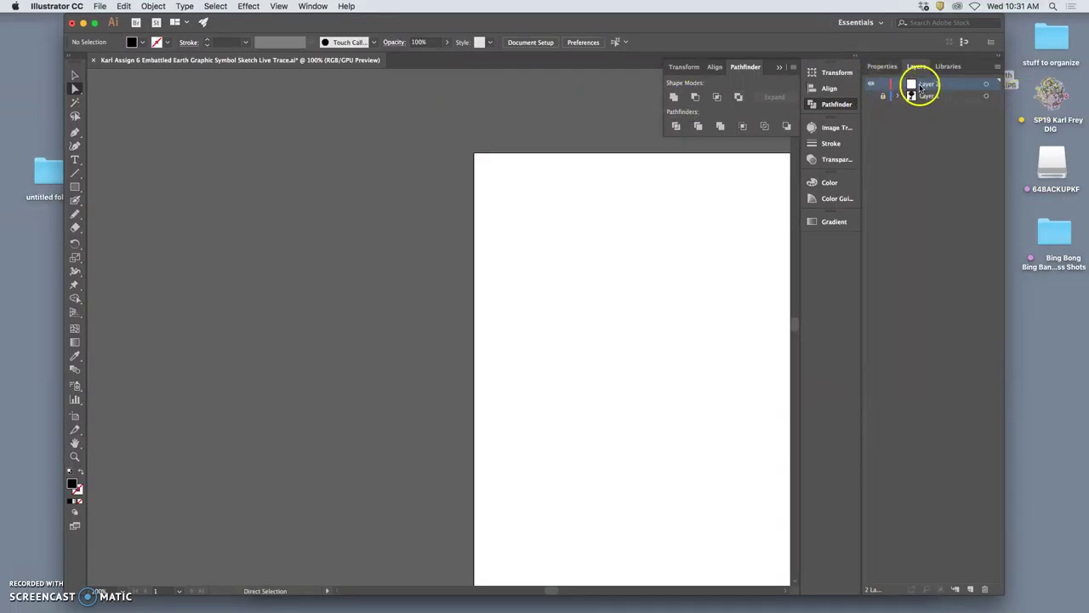
click(124, 7)
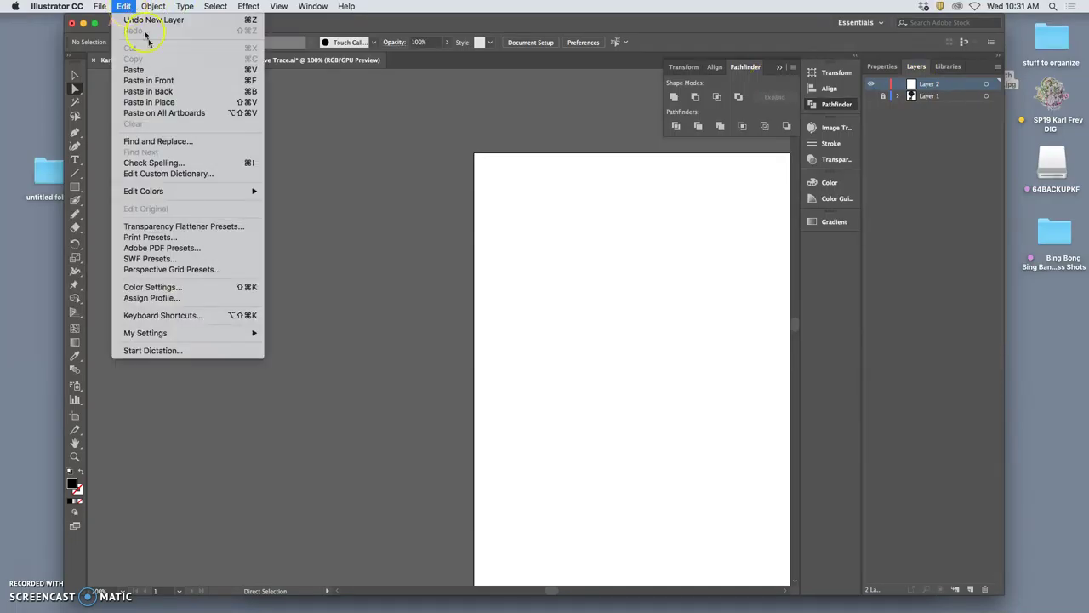
click(155, 103)
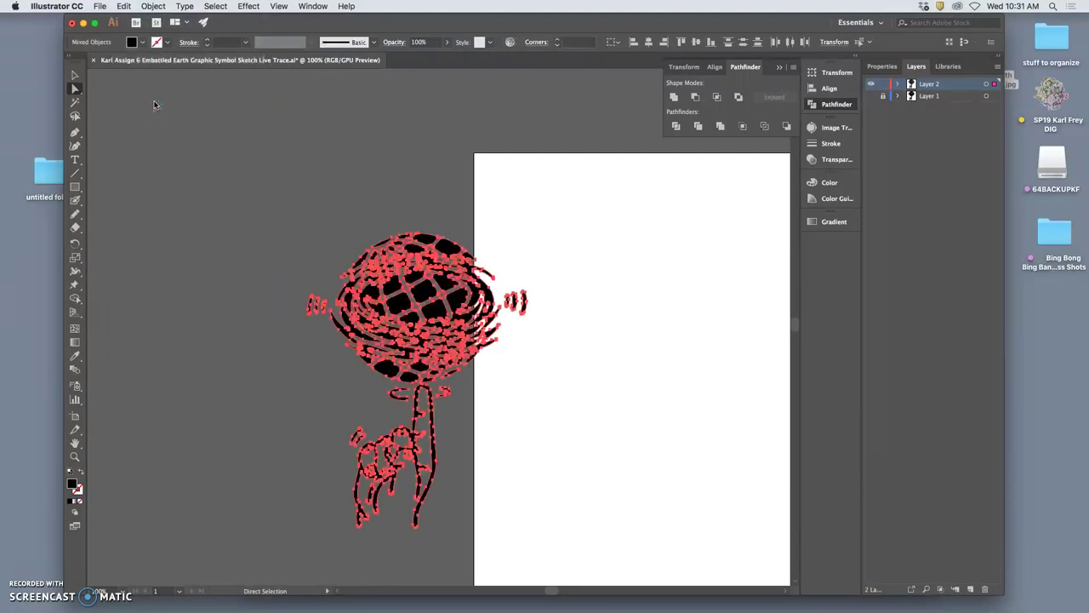
- Hide Layer 2, and show and unlock Layer 1 to select all of its artwork
click(872, 83)
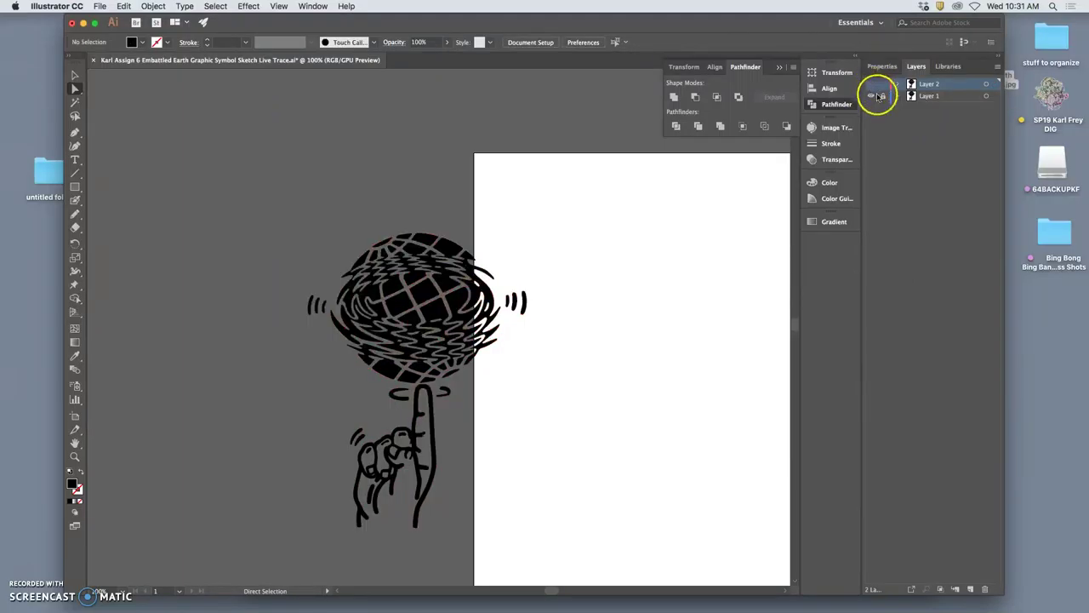
click(871, 96)
click(872, 96)
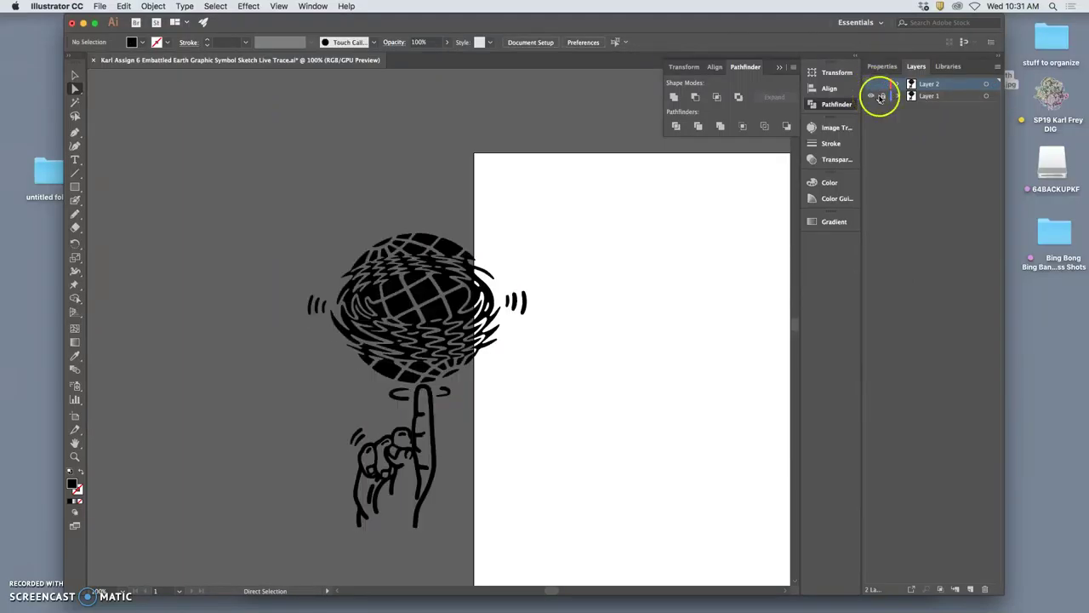
click(986, 96)
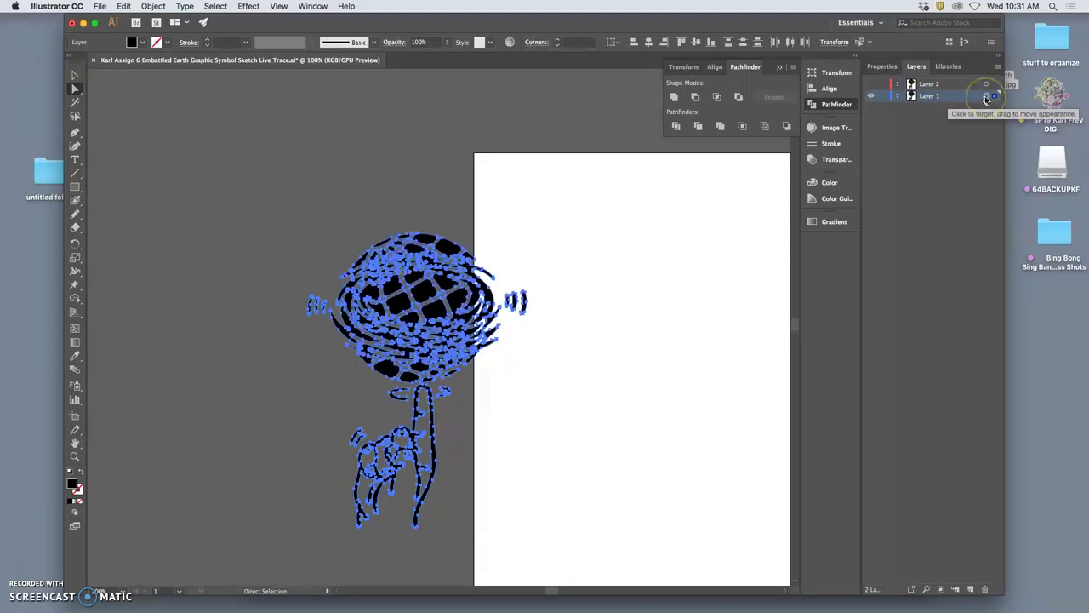
- Lock and hide Layer 1, and make Layer 2 the visible, active layer
click(882, 96)
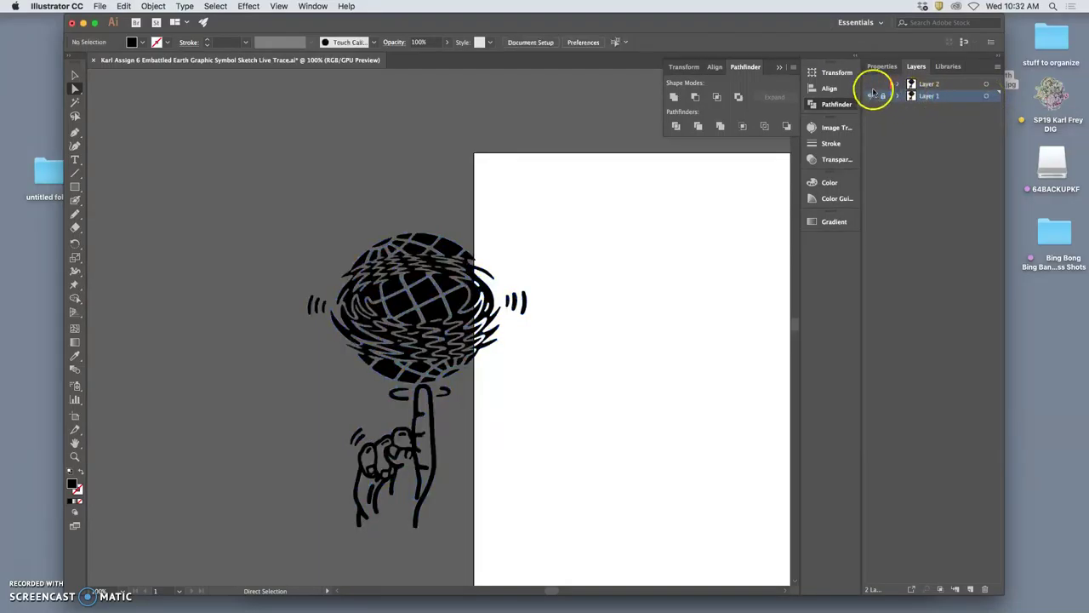
click(986, 84)
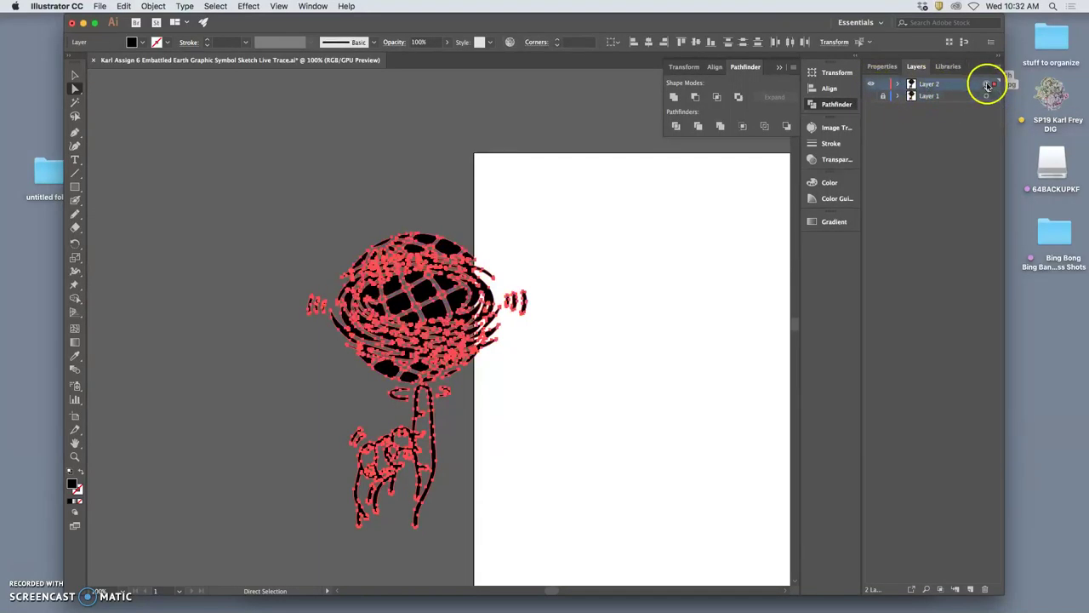
click(871, 84)
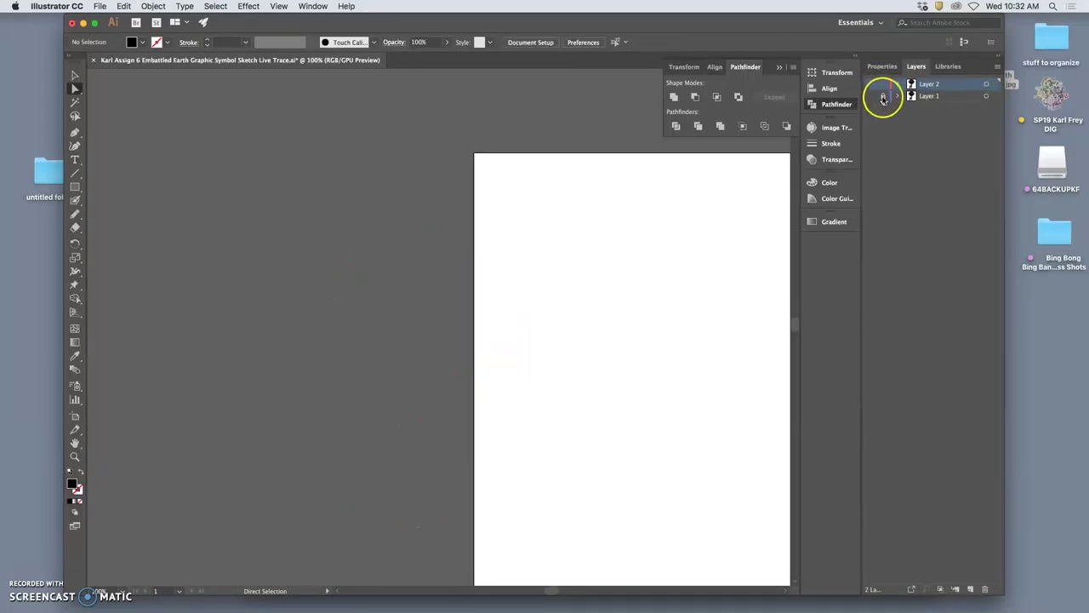
click(871, 84)
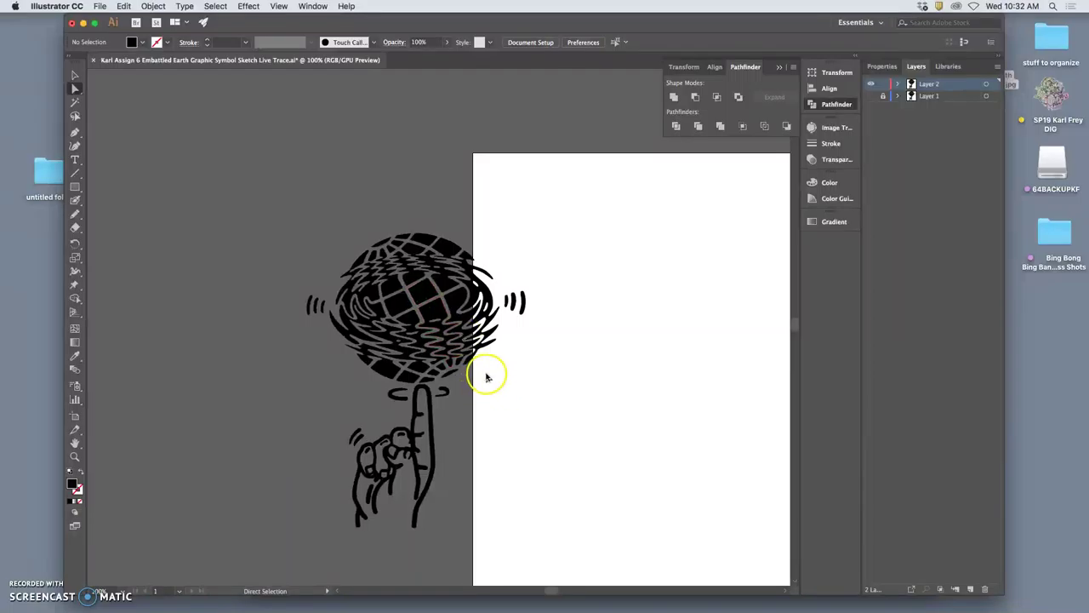
- Expand Layer 2 in the layer list to show its paths and group
scroll(487, 377, down, 2)
scroll(486, 377, down, 1)
scroll(481, 374, right, 1)
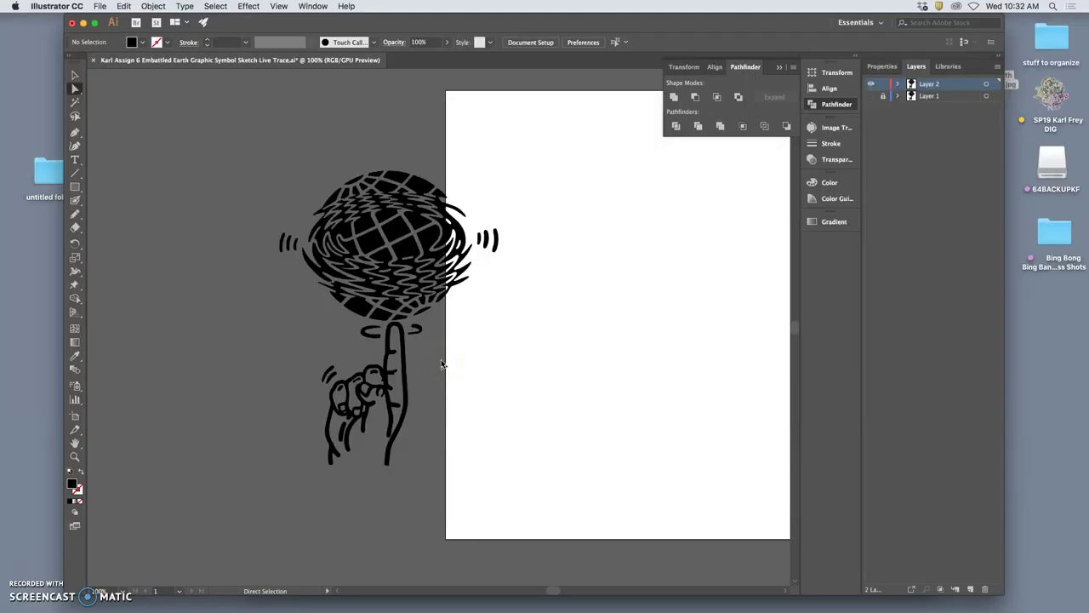
scroll(440, 364, left, 1)
click(423, 406)
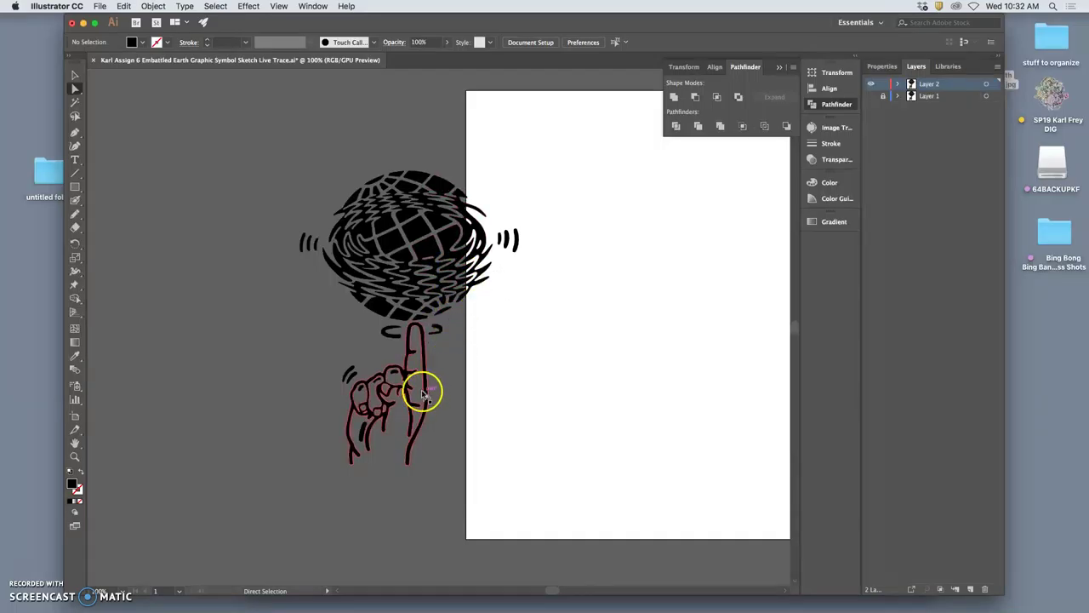
click(898, 83)
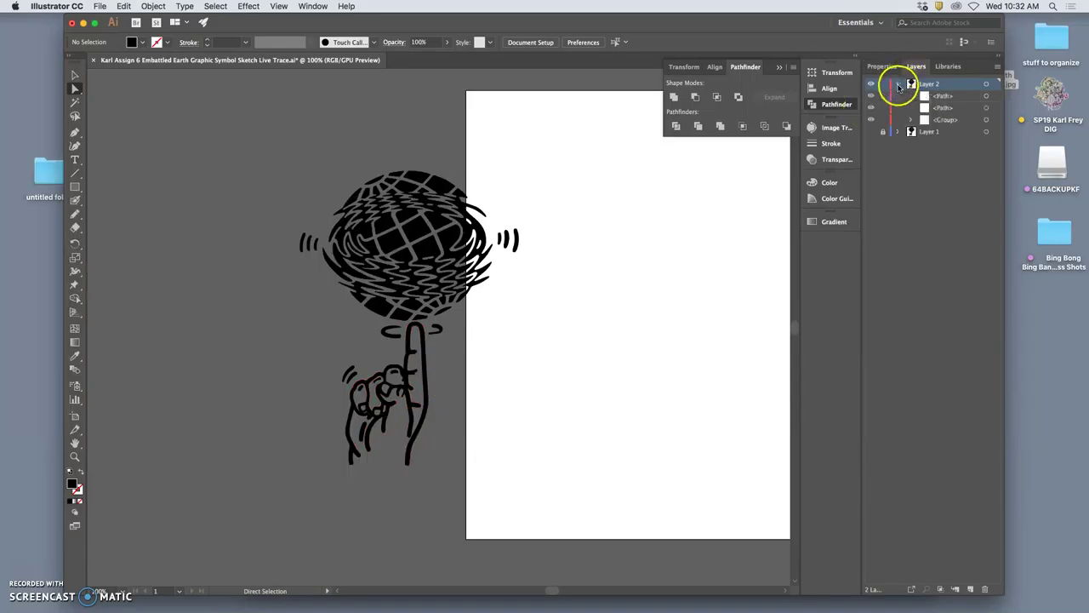
- Redraw the outer edge of the short loose stroke below the curled fingers with the Pencil tool, tapering its upper end
key(super+equal)
key(super+equal)
key(super+equal)
key(super+equal)
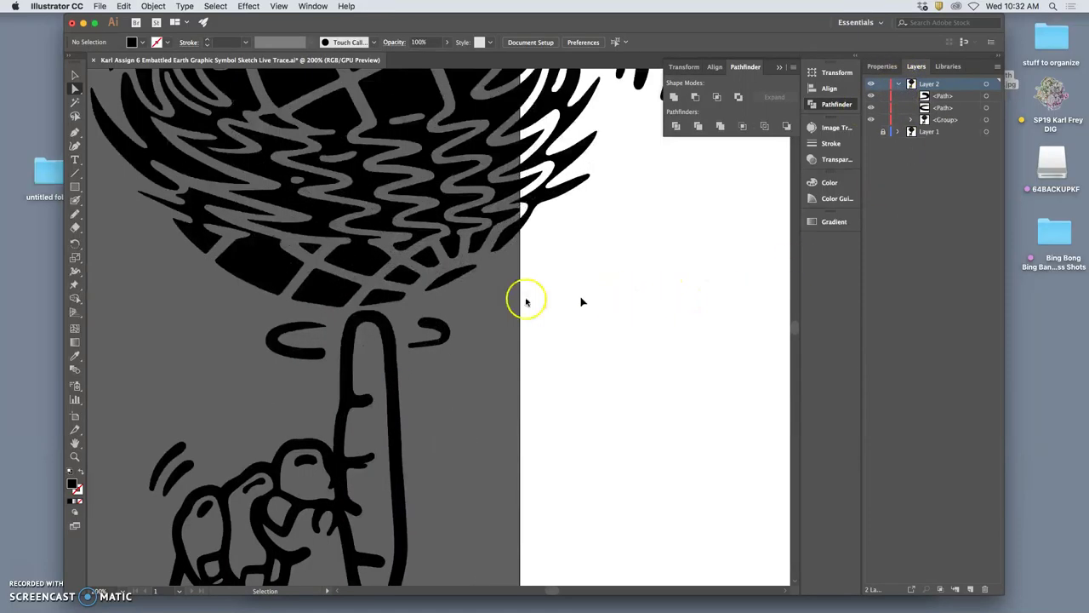
scroll(498, 299, down, 10)
scroll(498, 300, left, 5)
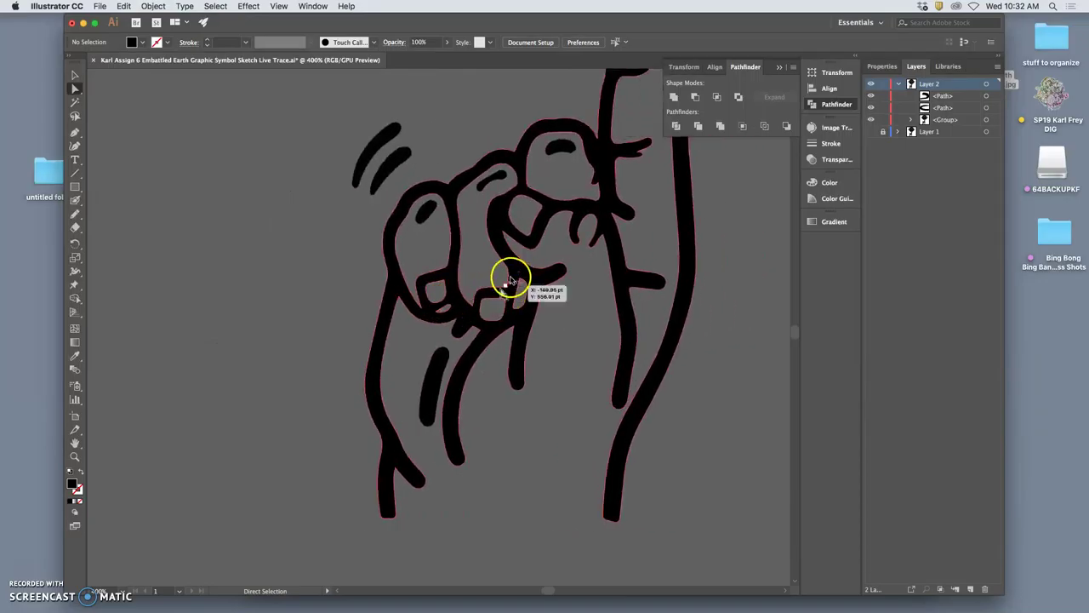
click(439, 372)
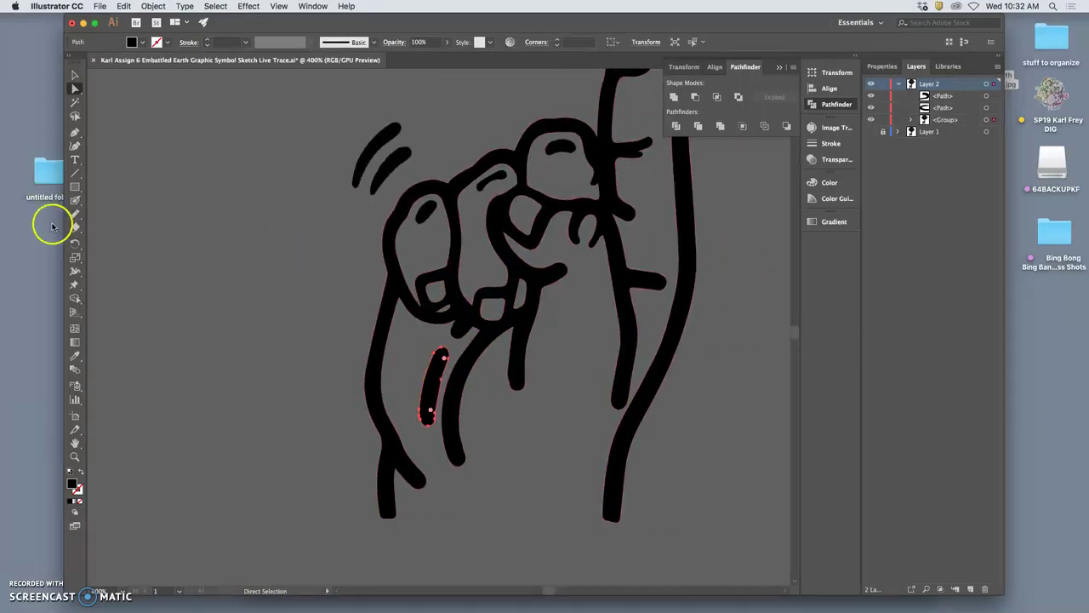
click(75, 213)
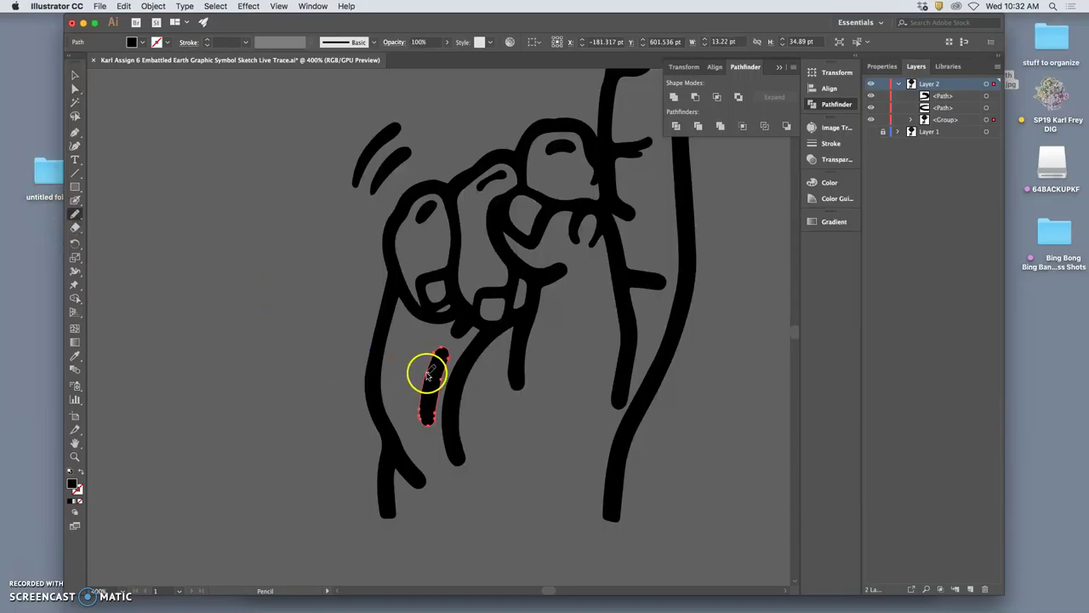
mouse_move(428, 374)
mouse_down()
mouse_move(445, 353)
mouse_move(425, 443)
mouse_move(424, 412)
mouse_move(432, 427)
mouse_up()
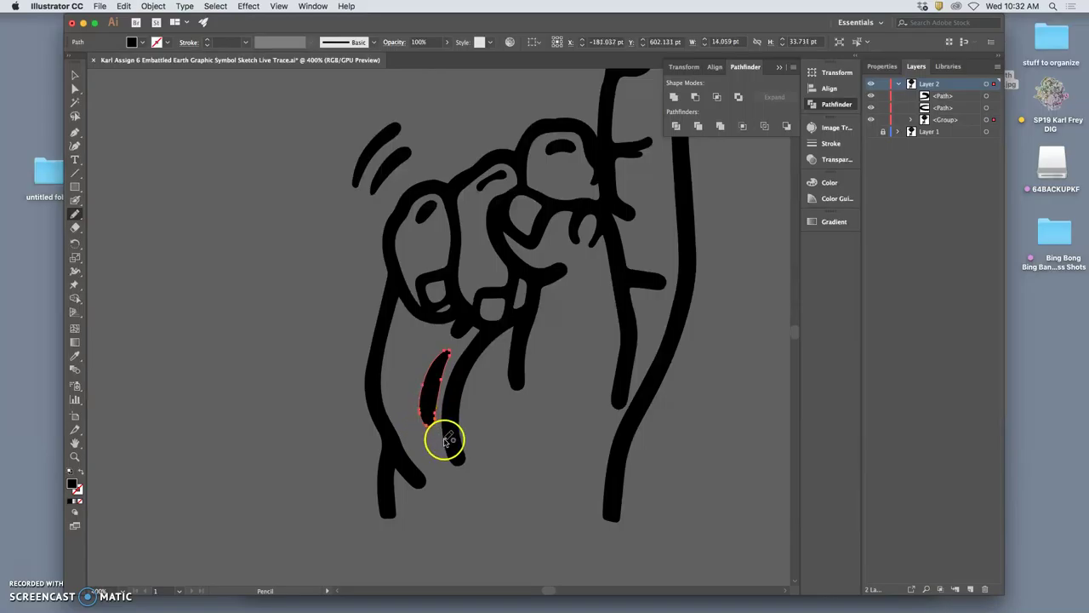